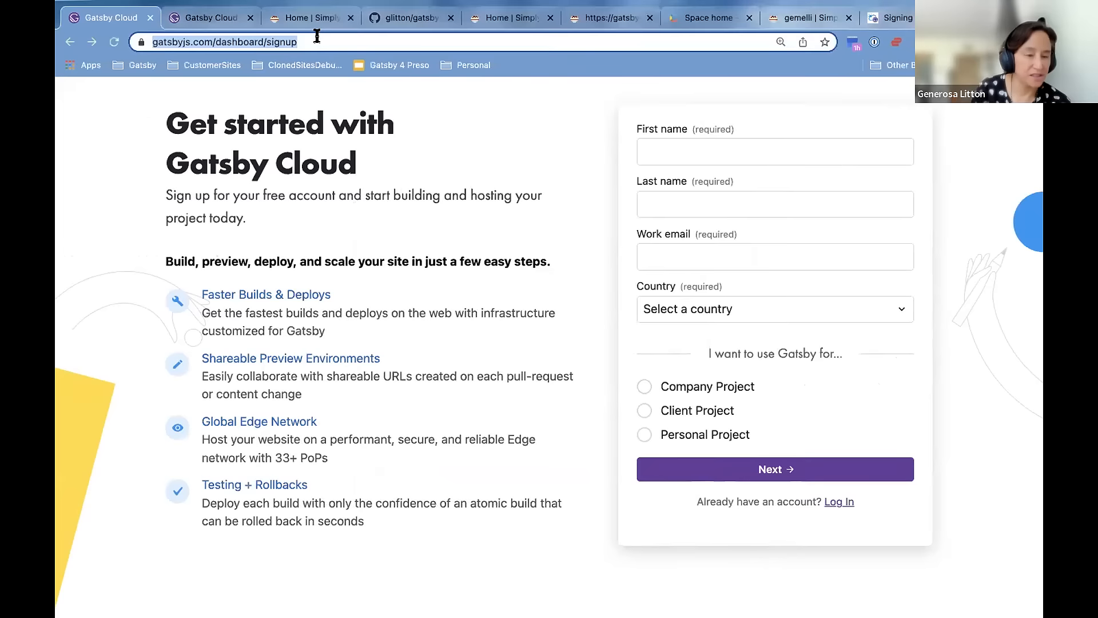
Go to the gatsbyjs.com home page and open the Gatsby Cloud sign-up form from there
key(BackSpace)
key(BackSpace)
key(BackSpace)
key(BackSpace)
key(BackSpace)
key(BackSpace)
key(BackSpace)
key(BackSpace)
key(BackSpace)
key(BackSpace)
key(BackSpace)
key(BackSpace)
key(BackSpace)
key(BackSpace)
key(BackSpace)
key(BackSpace)
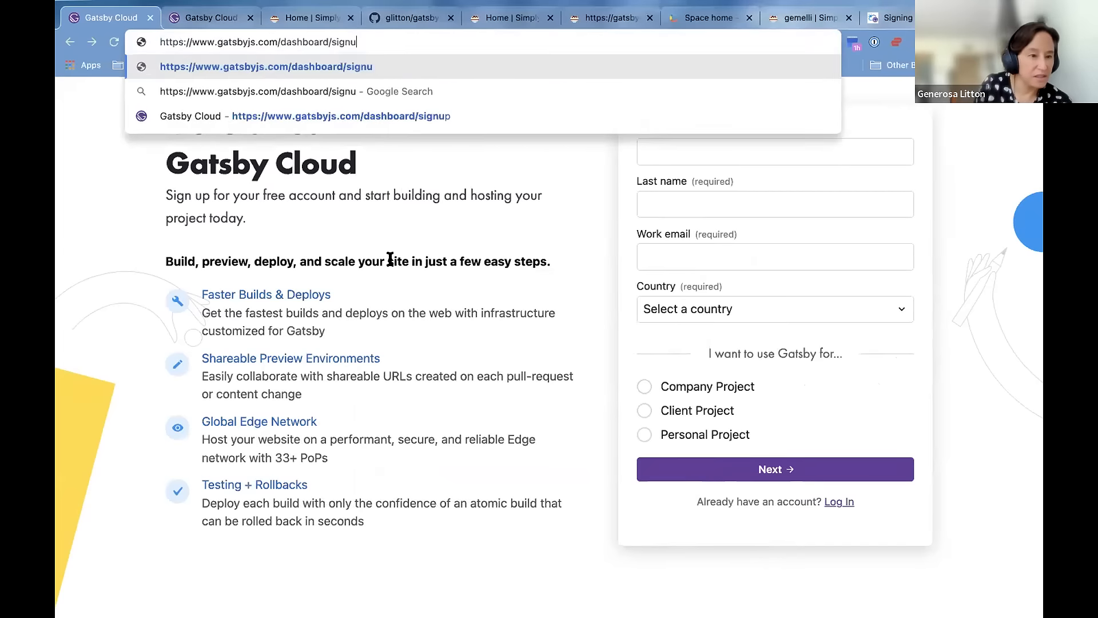
key(BackSpace)
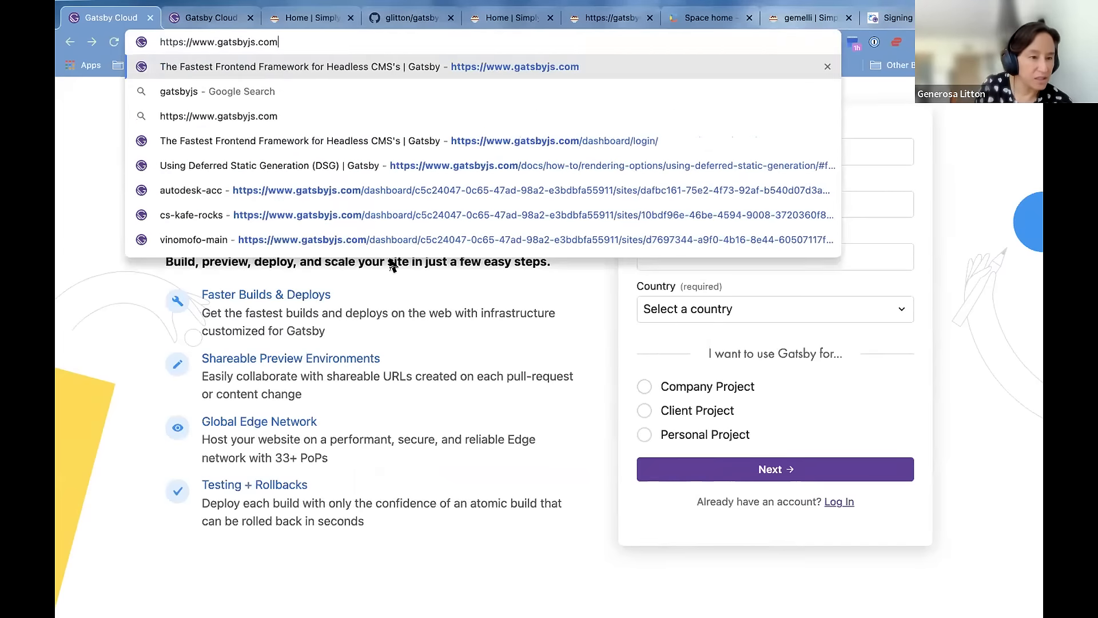
key(Return)
click(966, 144)
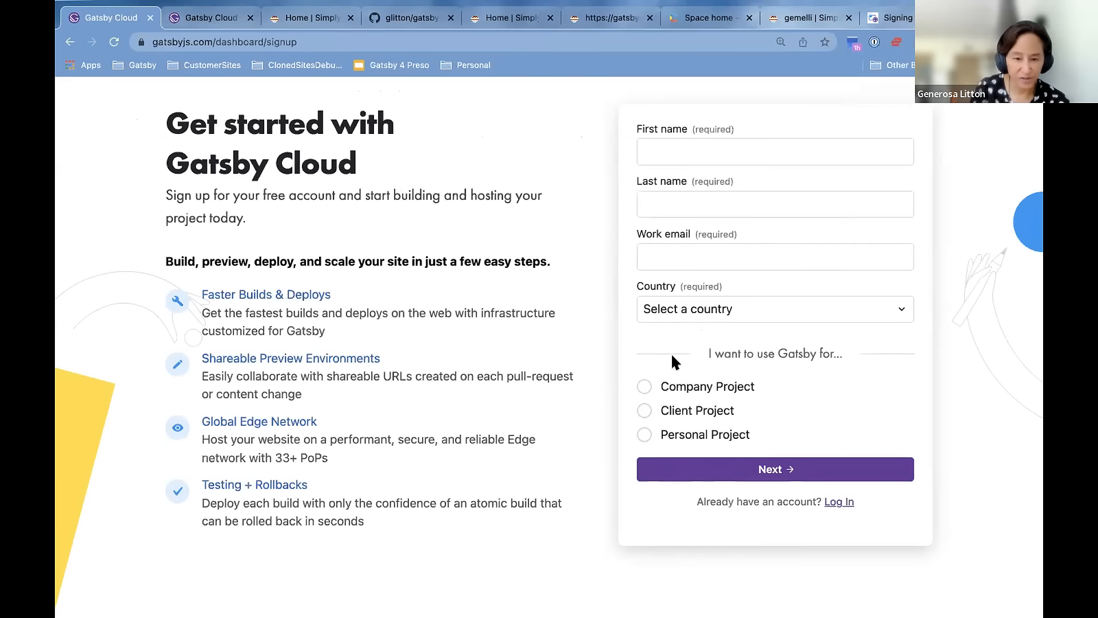
Review the support article on signing up for Gatsby Cloud, covering VCS provider selection, GitHub authorization and plan choices
click(901, 14)
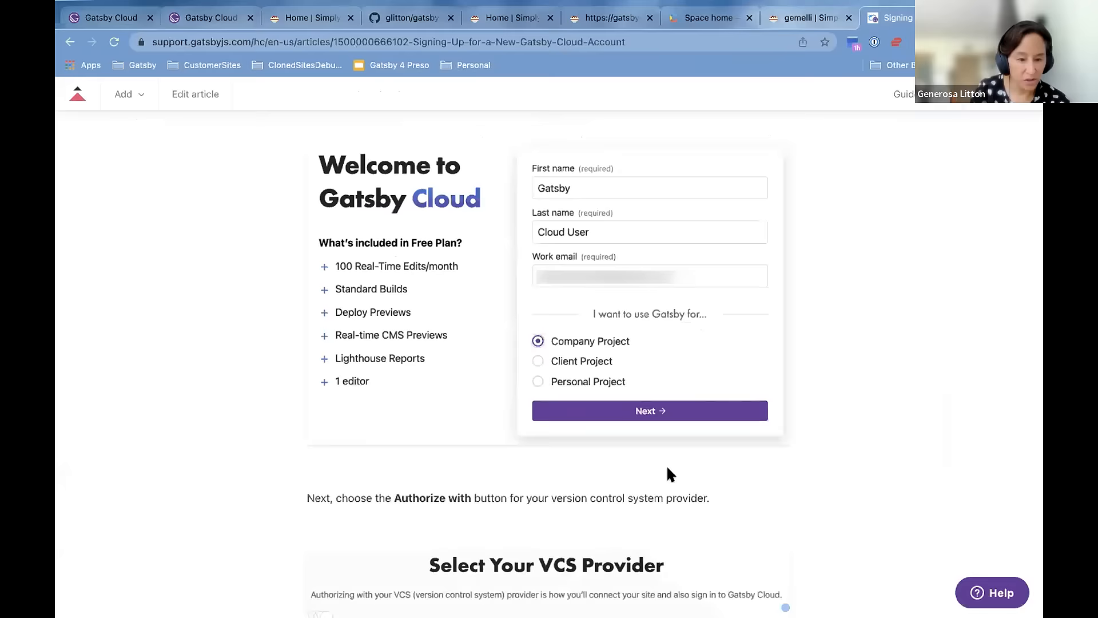
scroll(674, 475, down, 5)
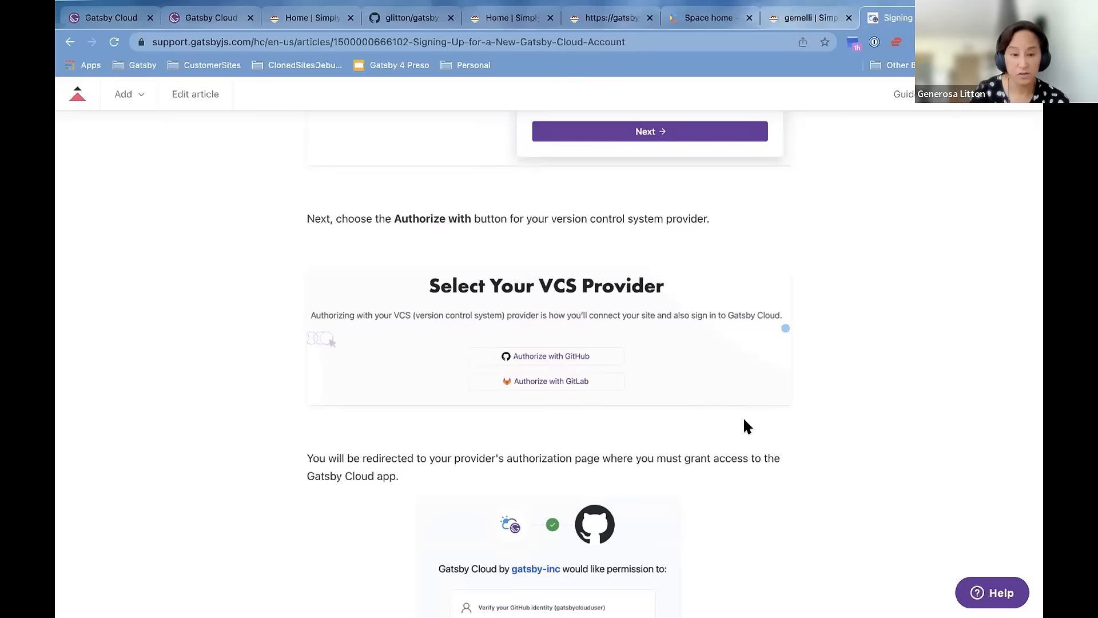
scroll(747, 426, down, 5)
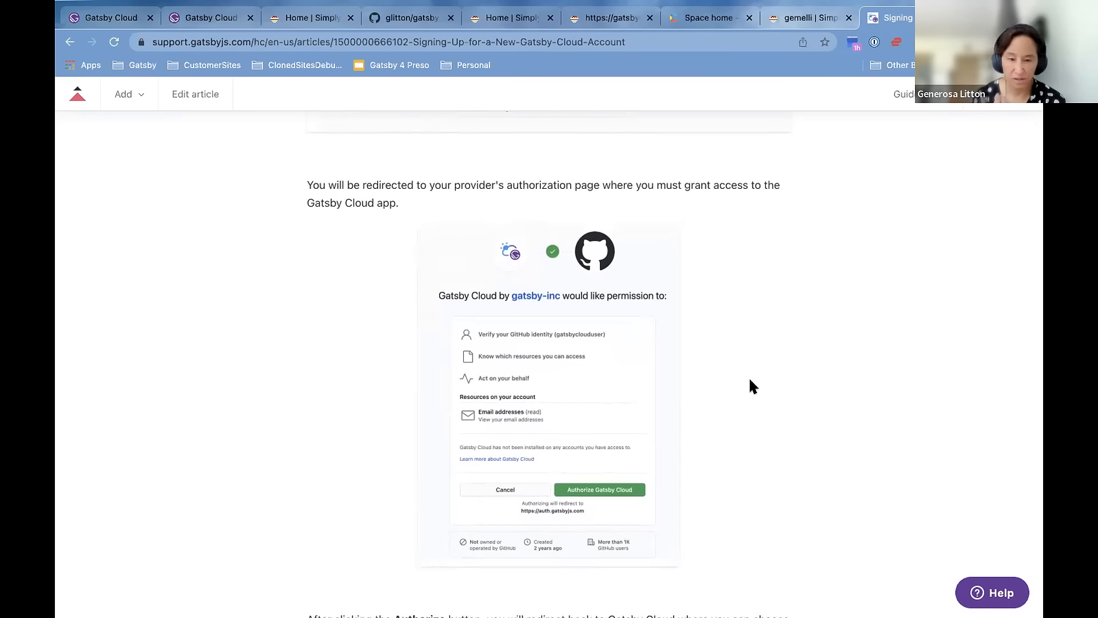
scroll(750, 381, down, 1)
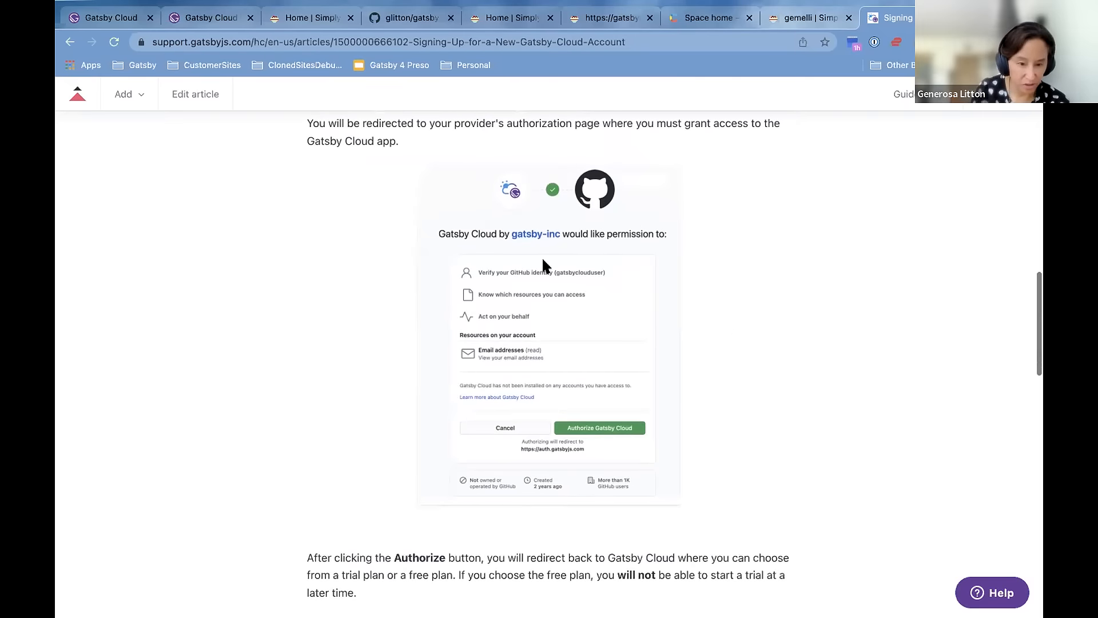
scroll(734, 324, down, 1)
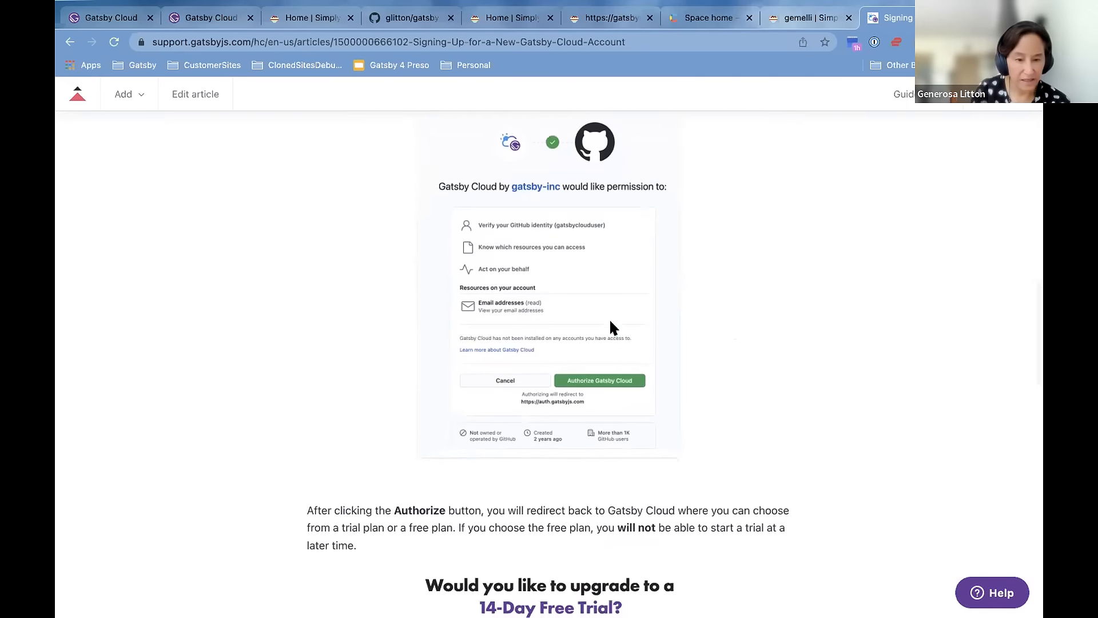
scroll(729, 367, down, 6)
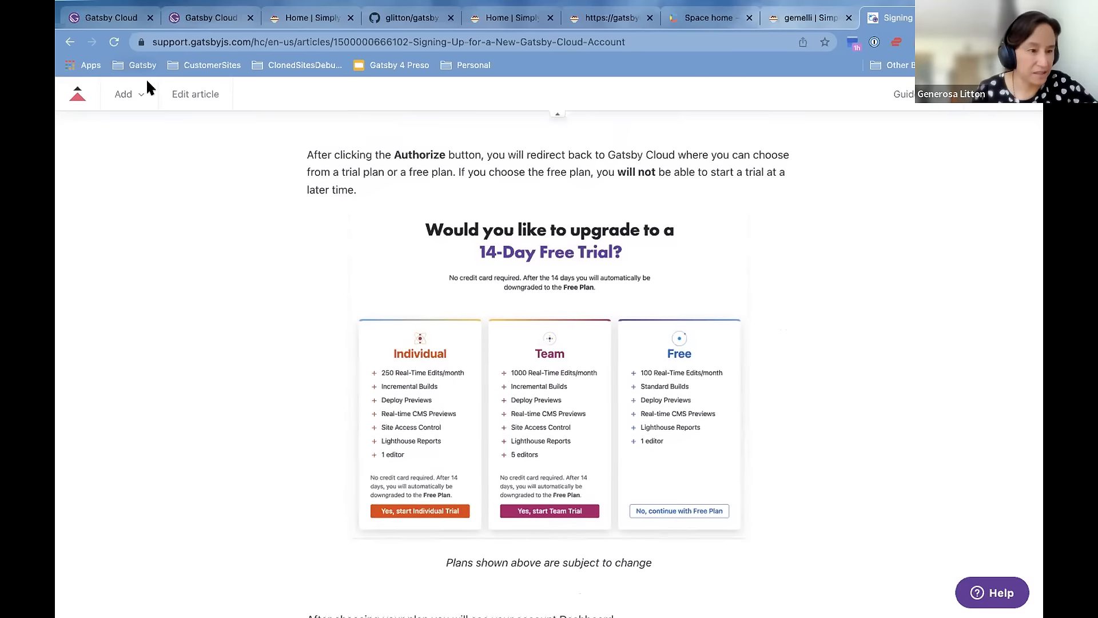
Close the sign-up page, sign out of Gatsby Cloud and log back in with GitHub
click(119, 13)
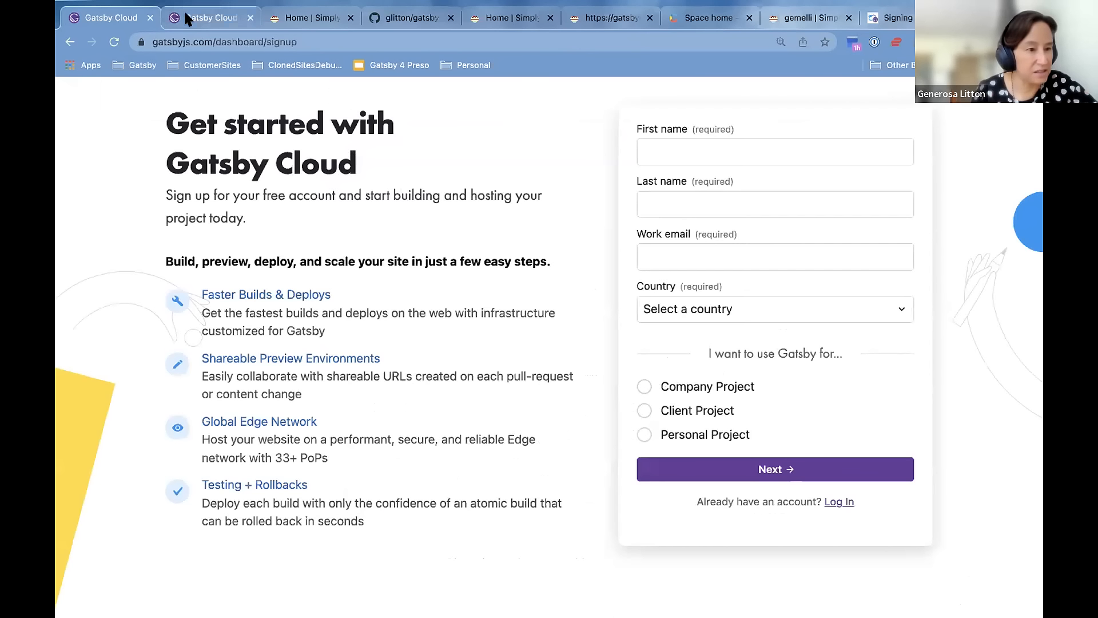
click(148, 16)
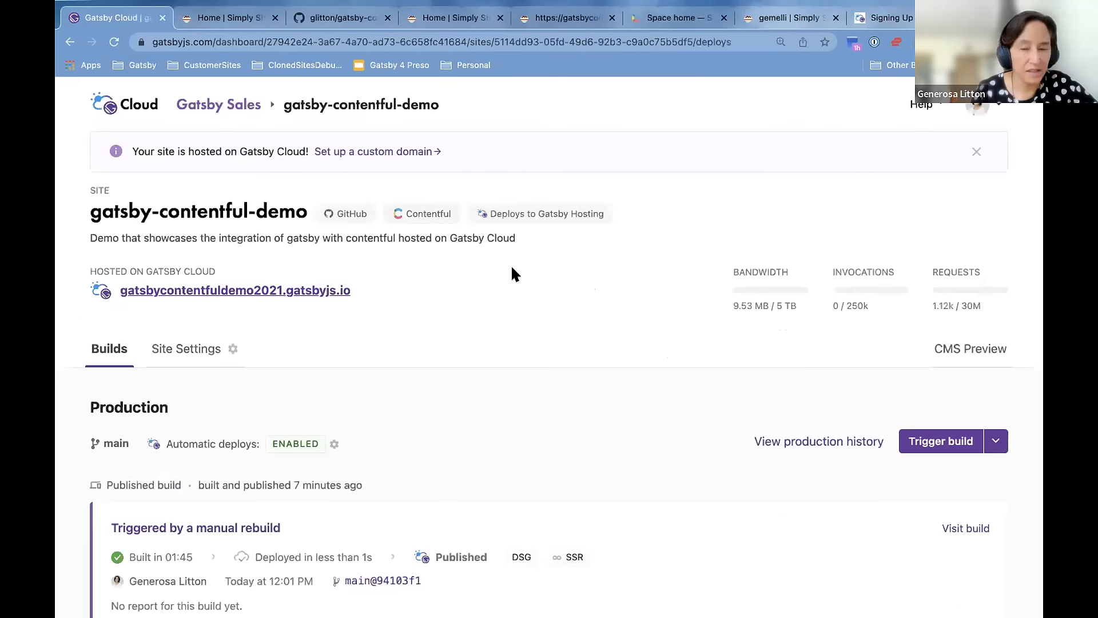
click(1002, 106)
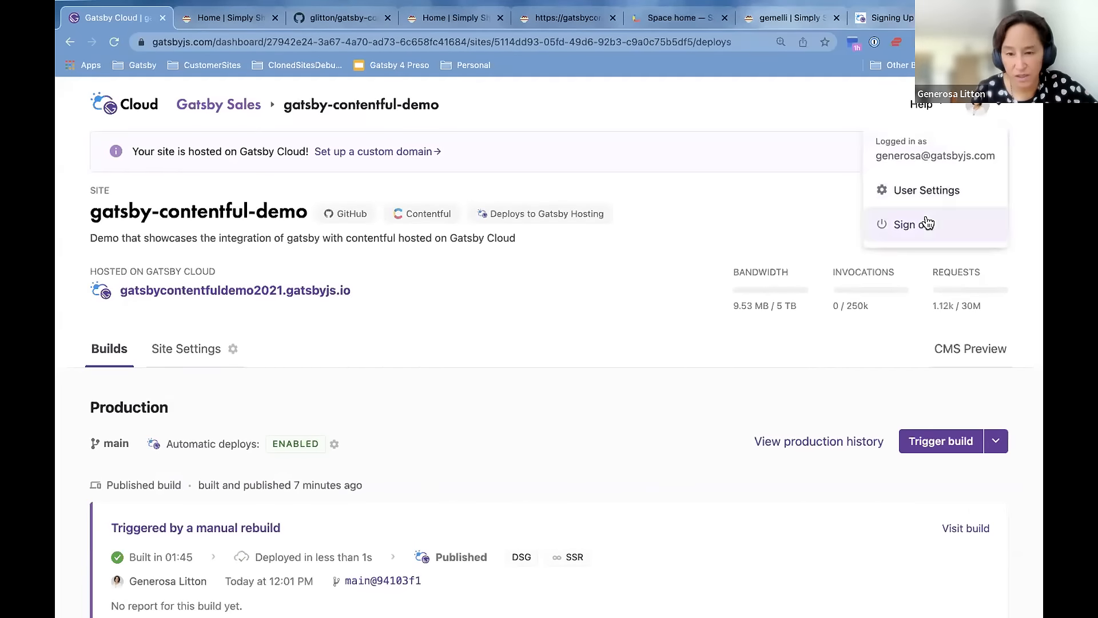
click(925, 220)
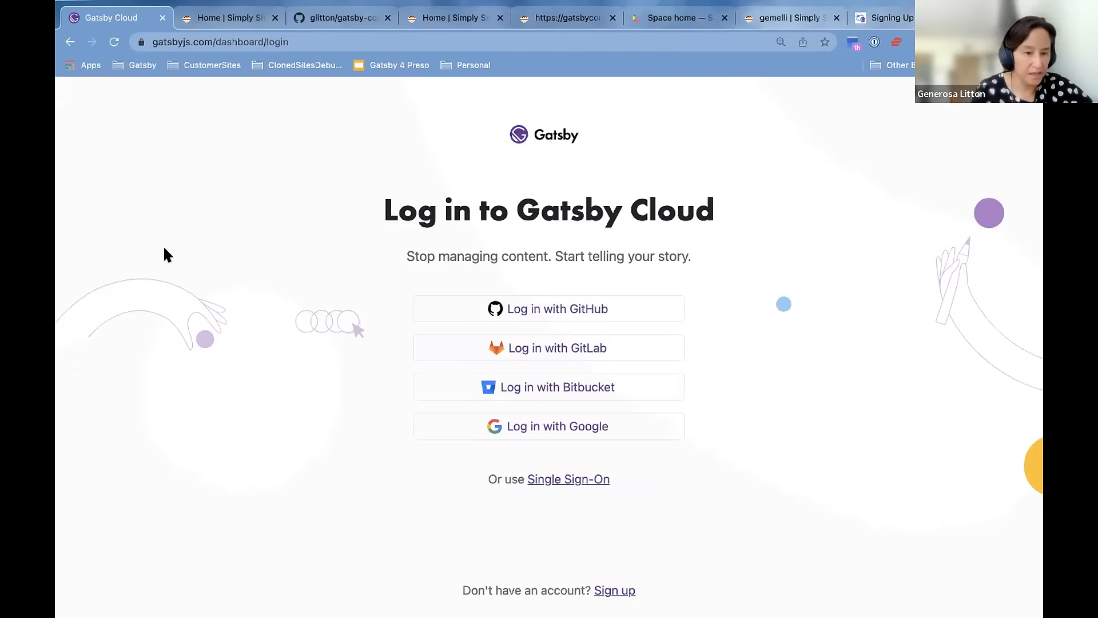
click(514, 309)
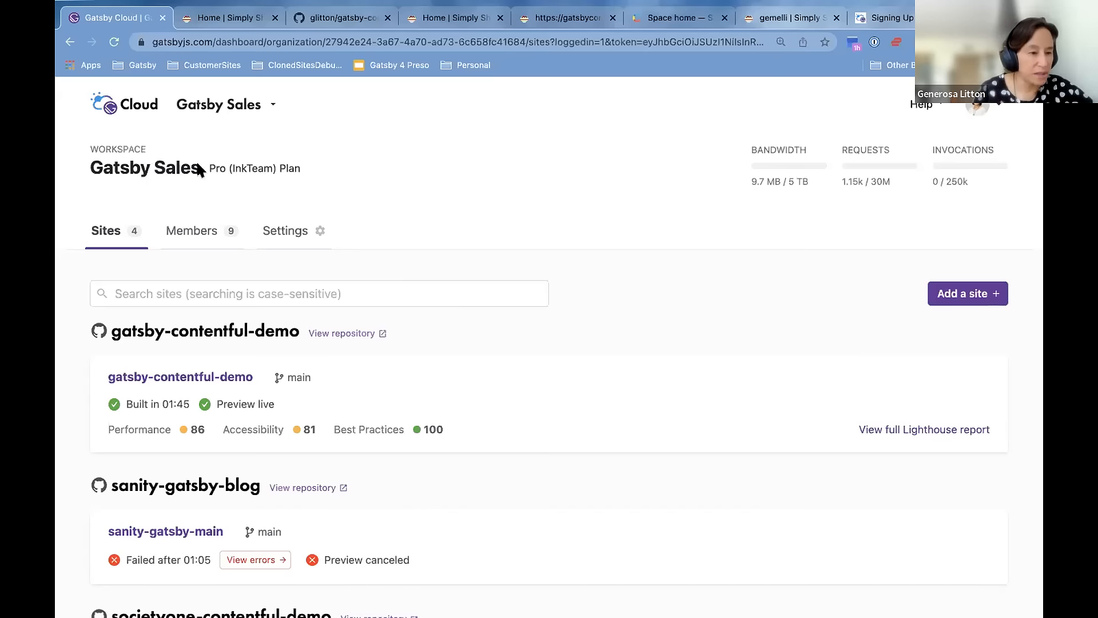
Review the Gatsby Sales workspace dashboard and look through its list of sites
drag(200, 169, 90, 168)
scroll(558, 240, down, 1)
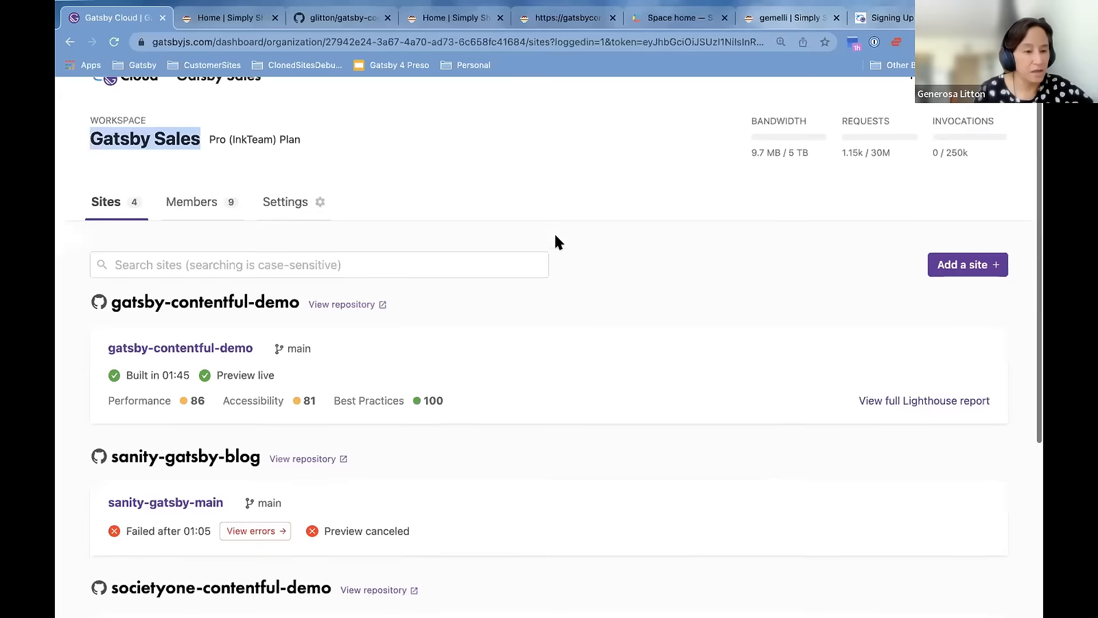
scroll(557, 241, down, 1)
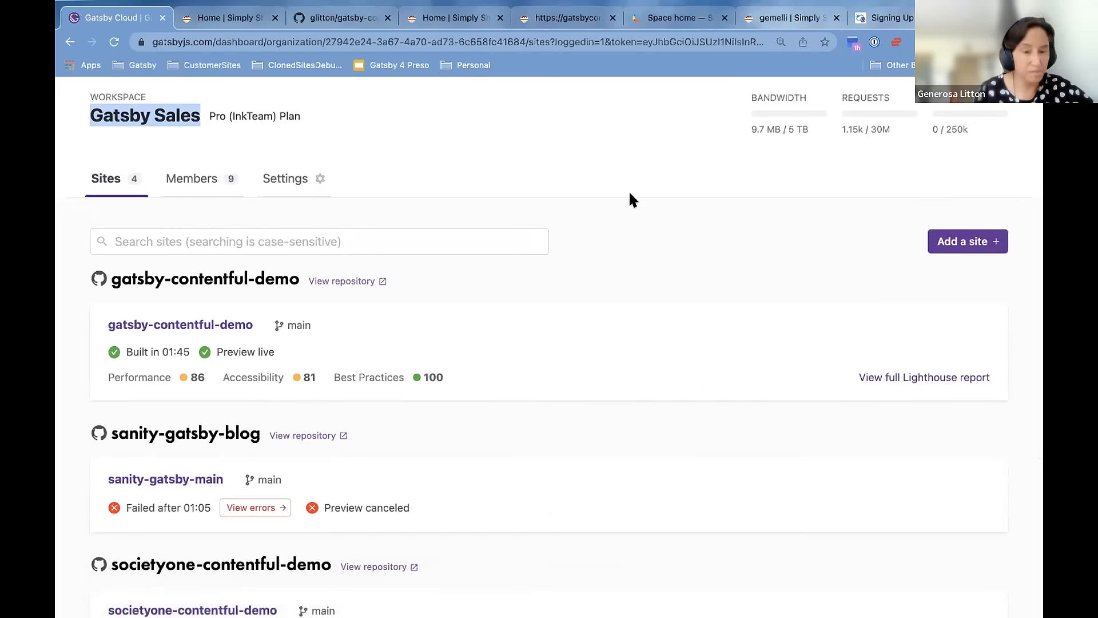
scroll(630, 194, up, 2)
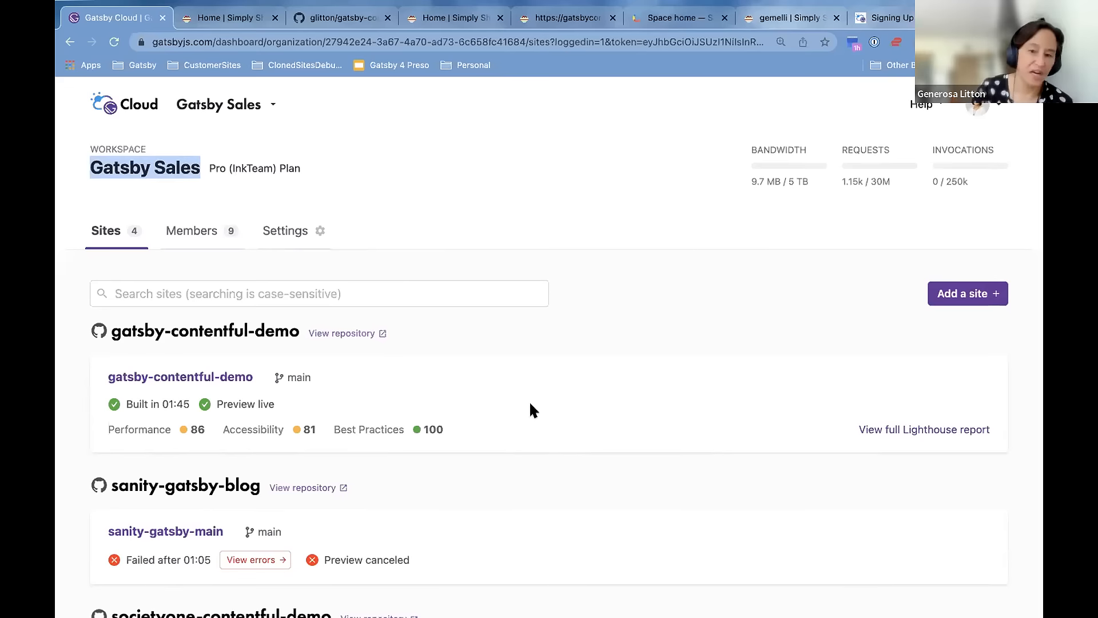
scroll(529, 365, down, 3)
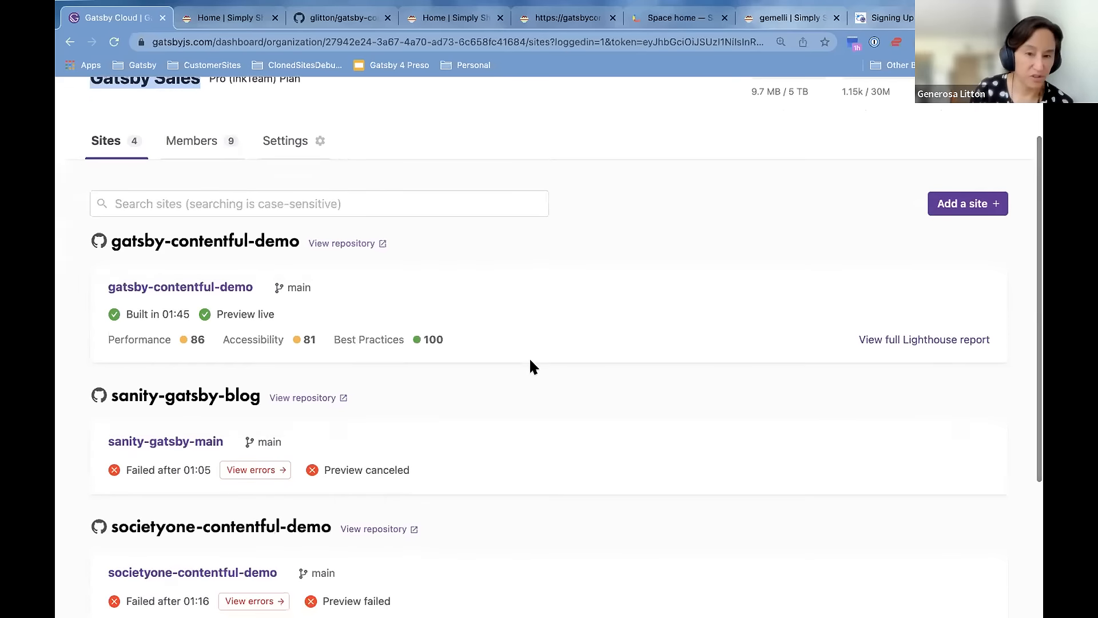
scroll(530, 367, up, 3)
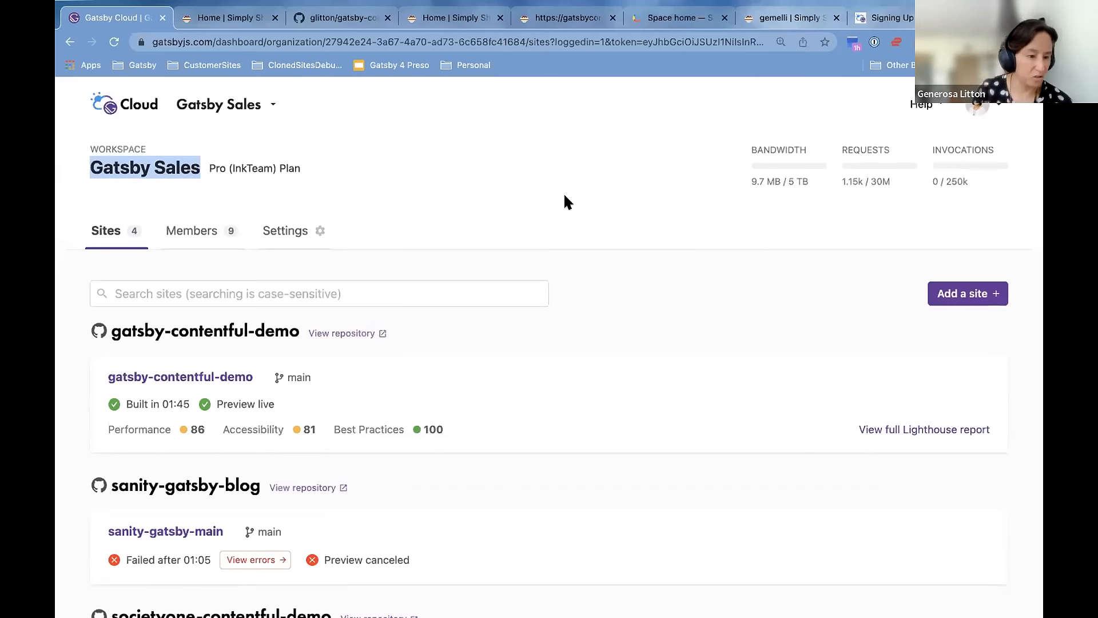
scroll(541, 480, down, 1)
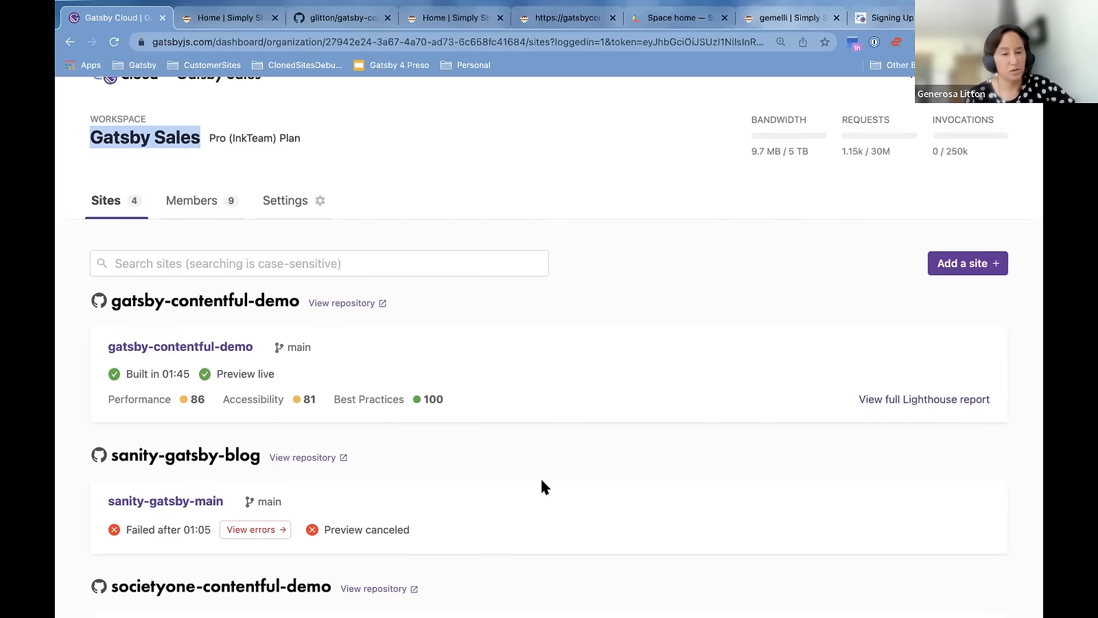
scroll(541, 482, up, 1)
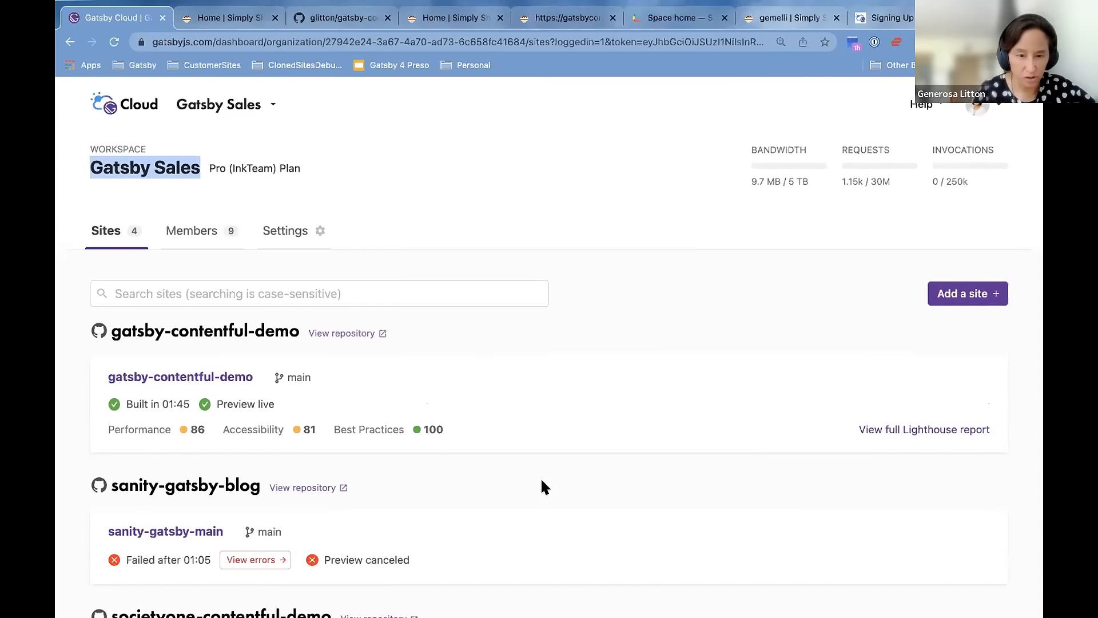
Examine the Gatsby Sales workspace's members and their assigned roles
click(188, 230)
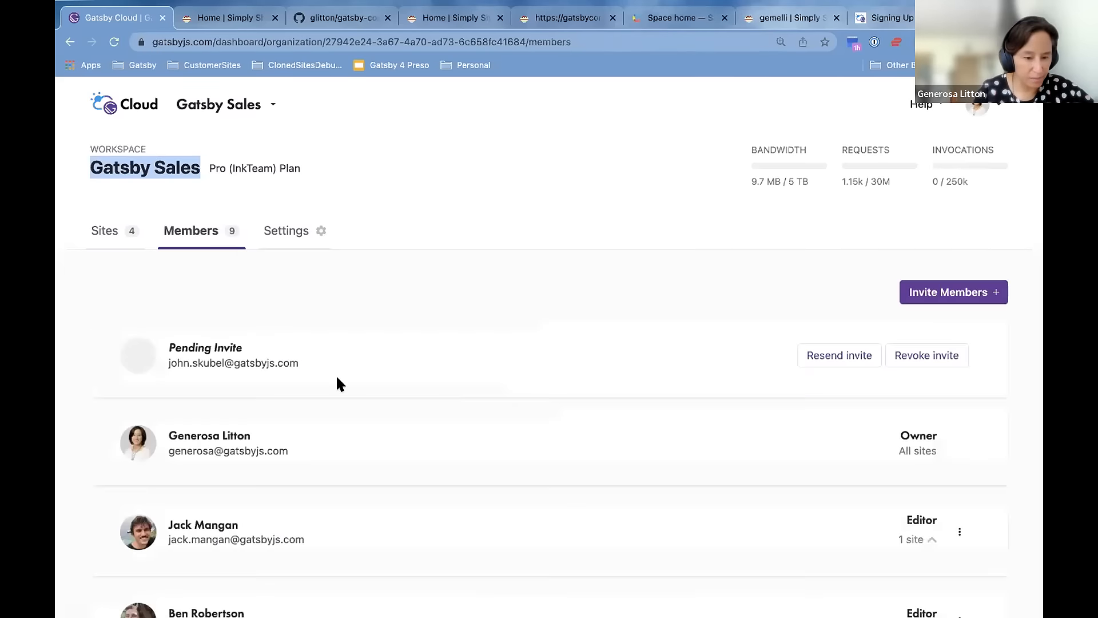
scroll(386, 408, down, 3)
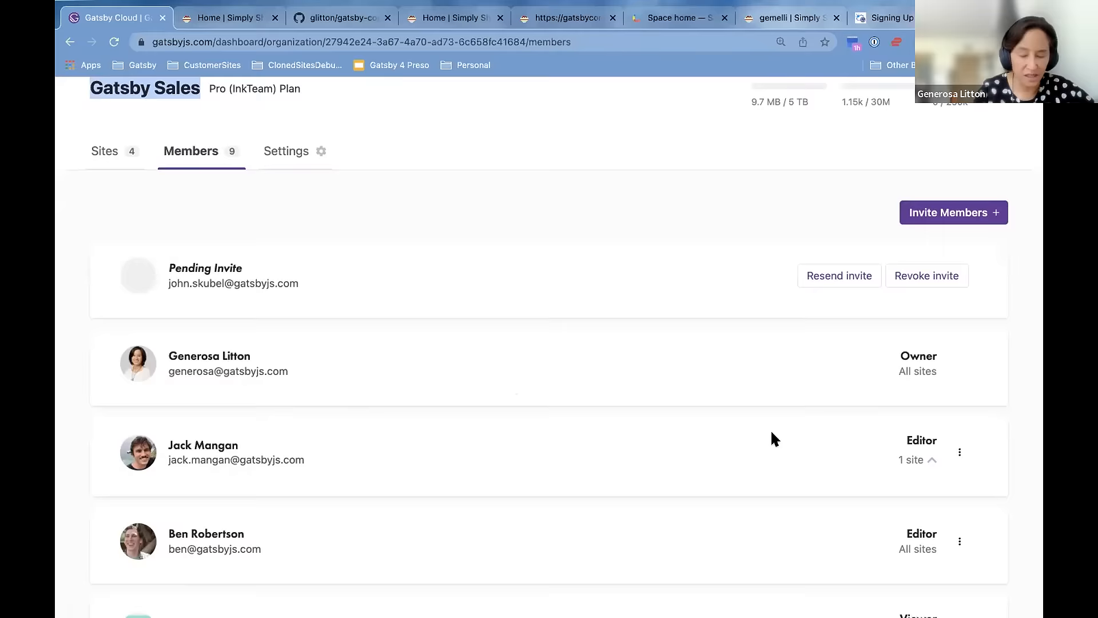
scroll(772, 438, down, 9)
scroll(660, 515, up, 12)
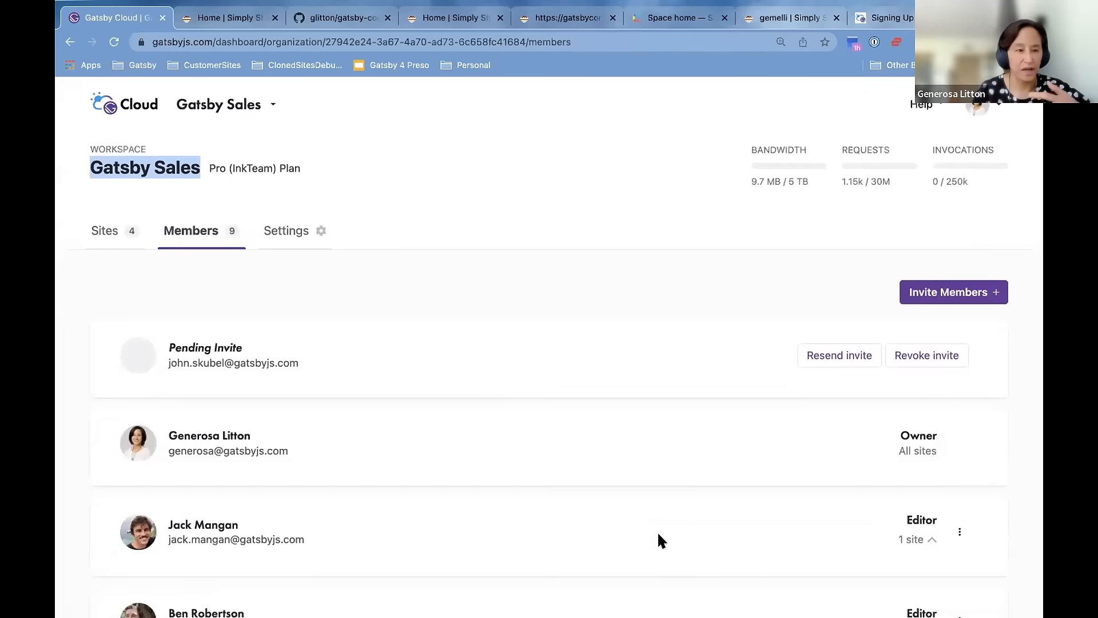
Add a site to the workspace by searching the glitton GitHub organization for "sanity" and importing the sanity-gatsby-blog repository
click(105, 231)
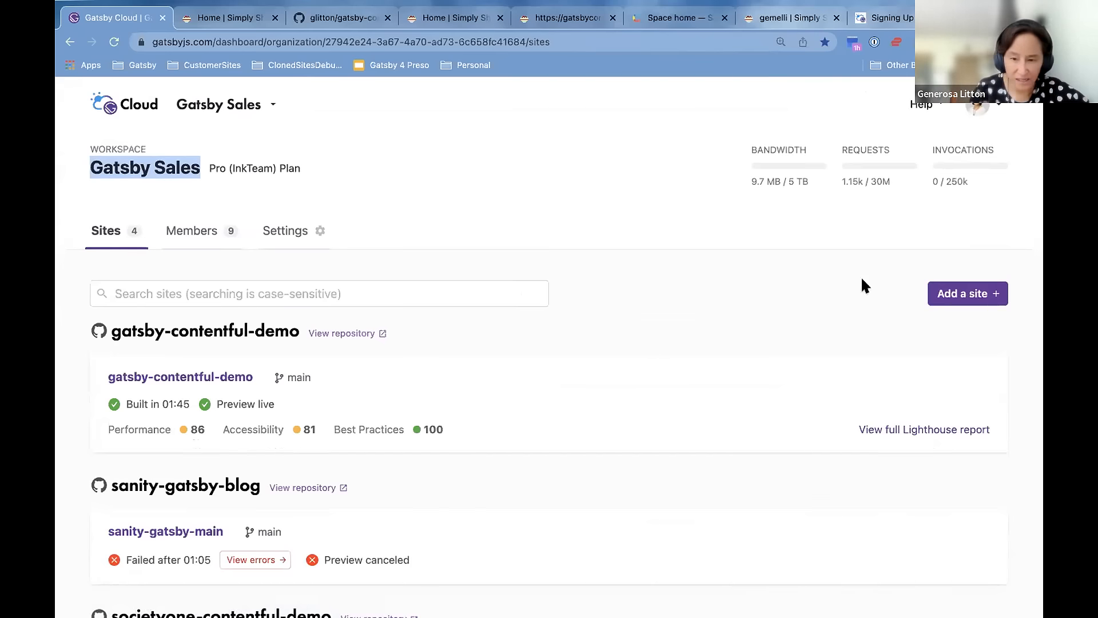
click(956, 293)
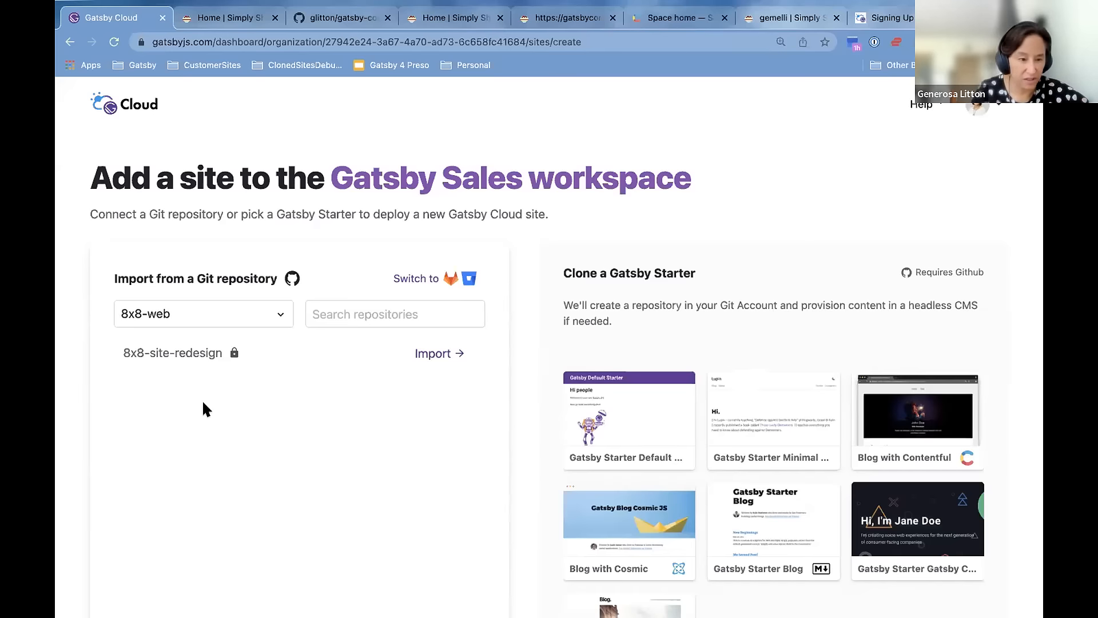
click(262, 317)
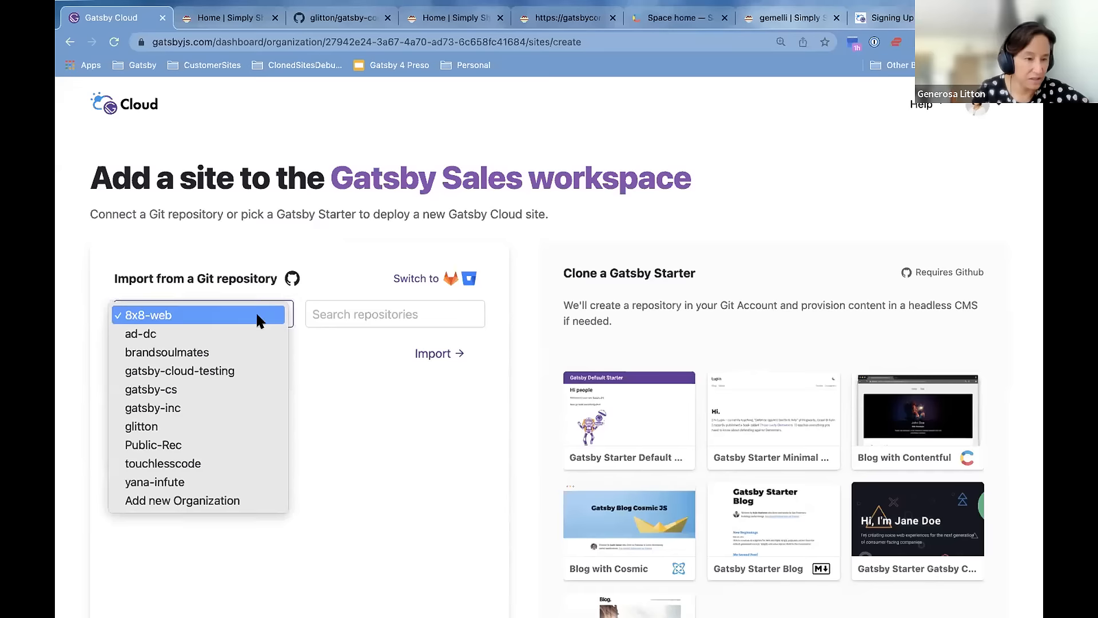
click(221, 428)
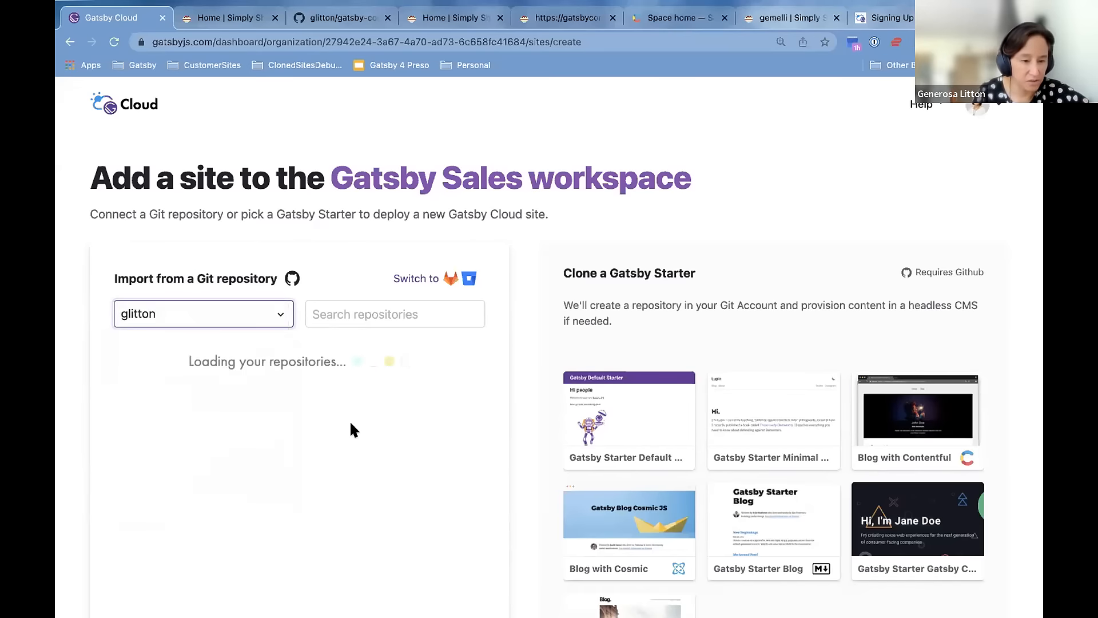
click(370, 313)
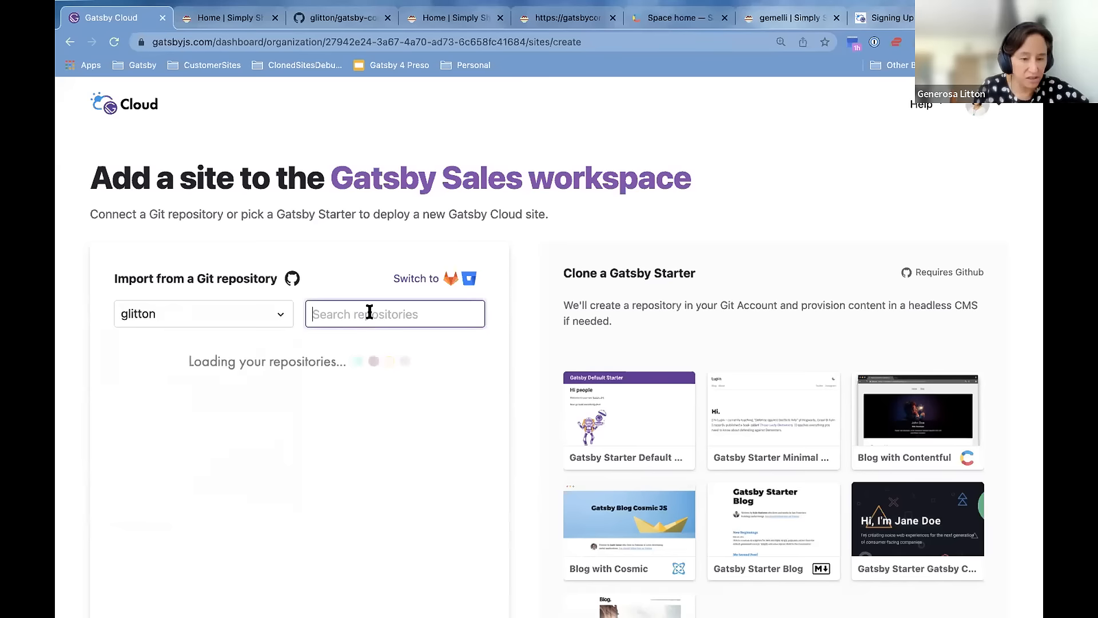
text(sanity)
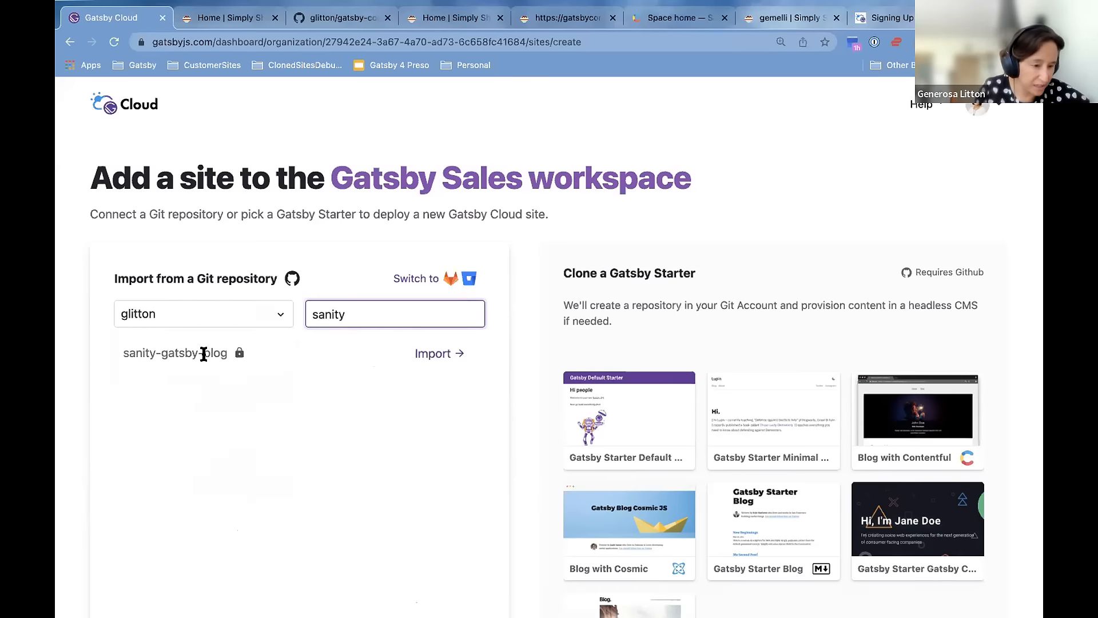
click(423, 353)
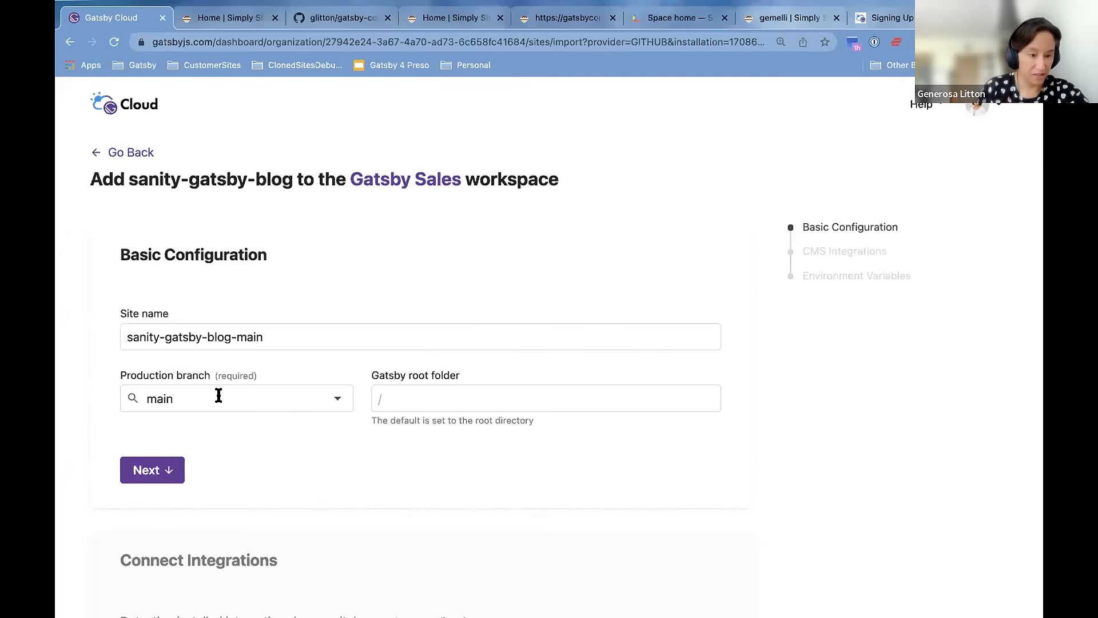
Choose demo/set-up as the production branch, set the Gatsby root folder to web, and submit the basic configuration
click(336, 402)
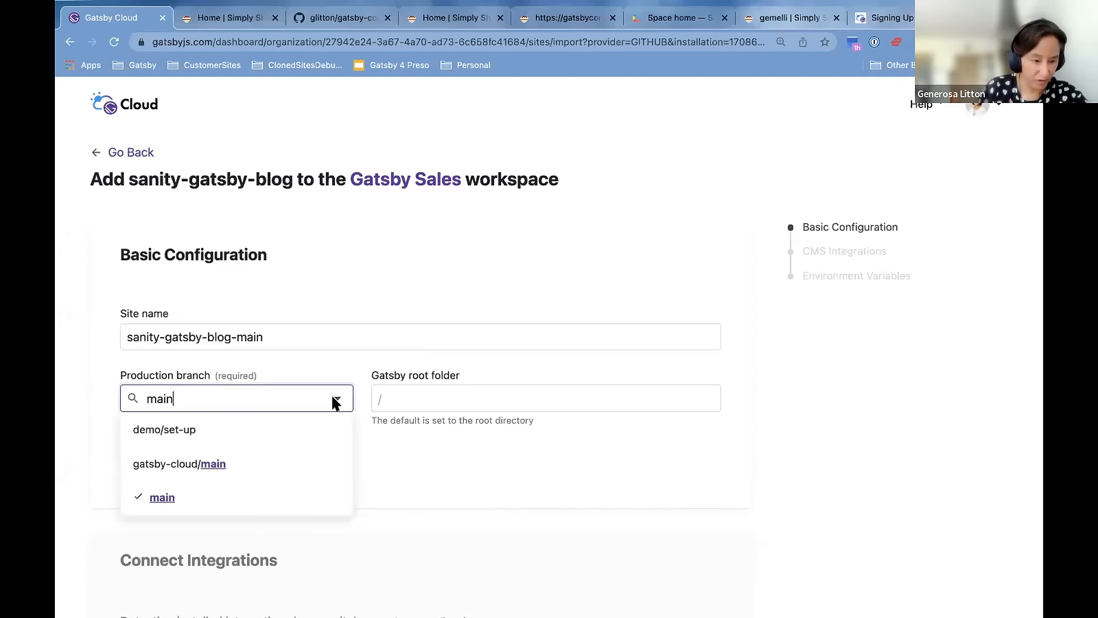
click(156, 429)
click(454, 394)
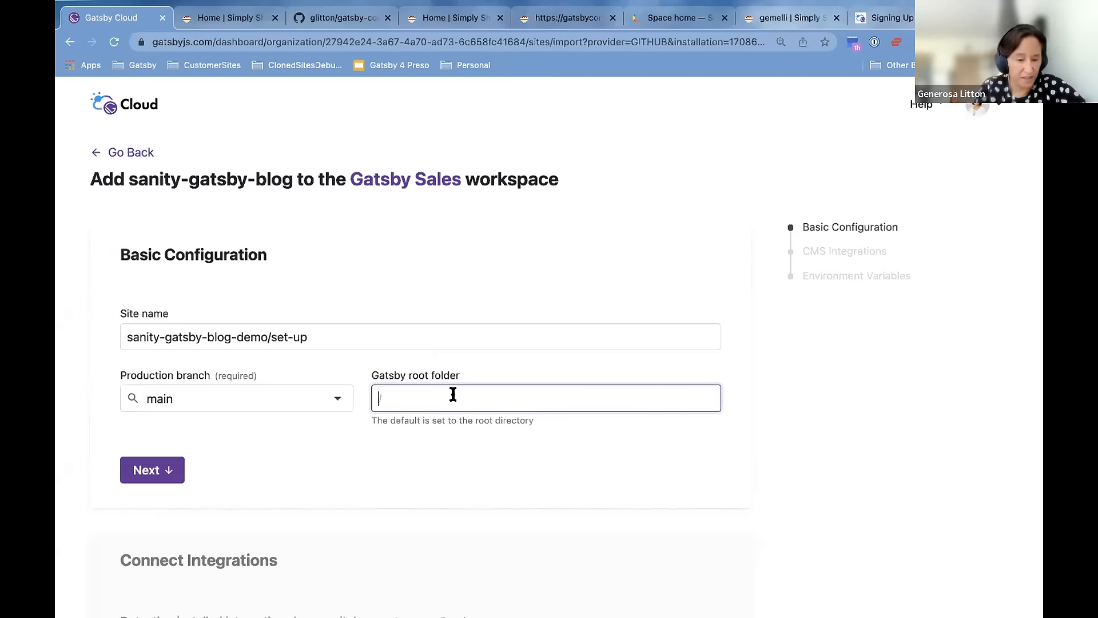
text(web)
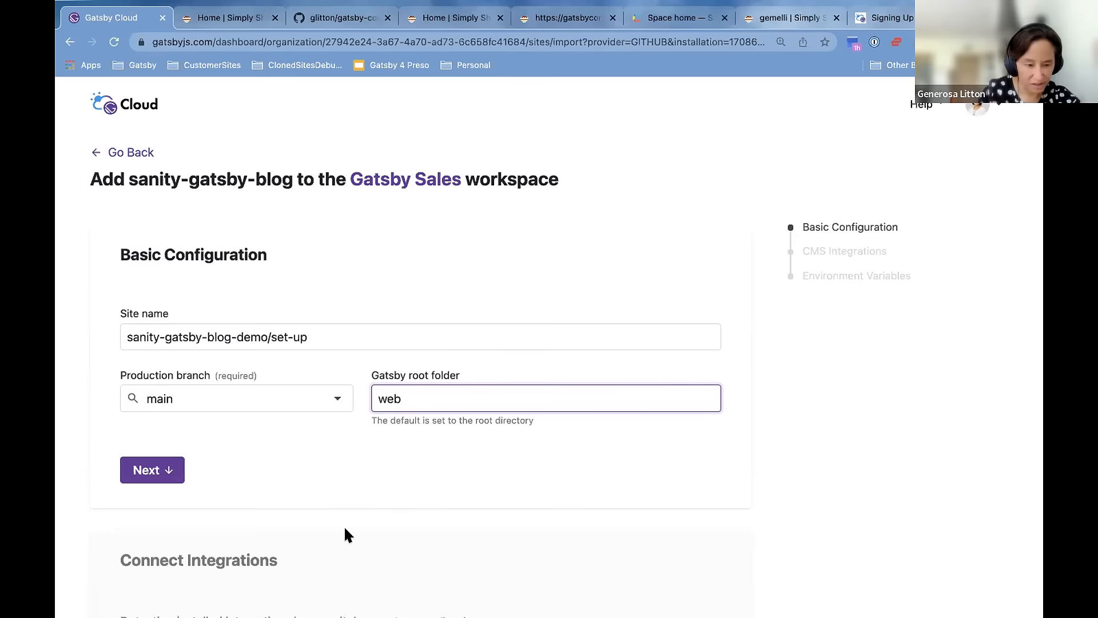
click(147, 470)
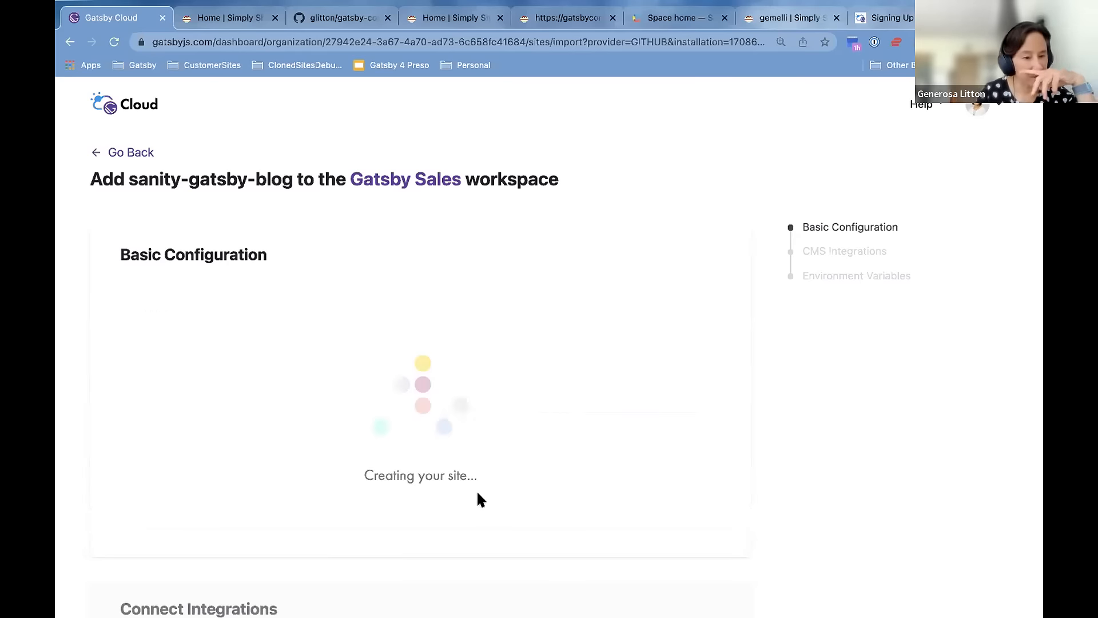
Remove the empty SANITY_READ_TOKEN entry from the new site's build environment variables
scroll(480, 499, down, 5)
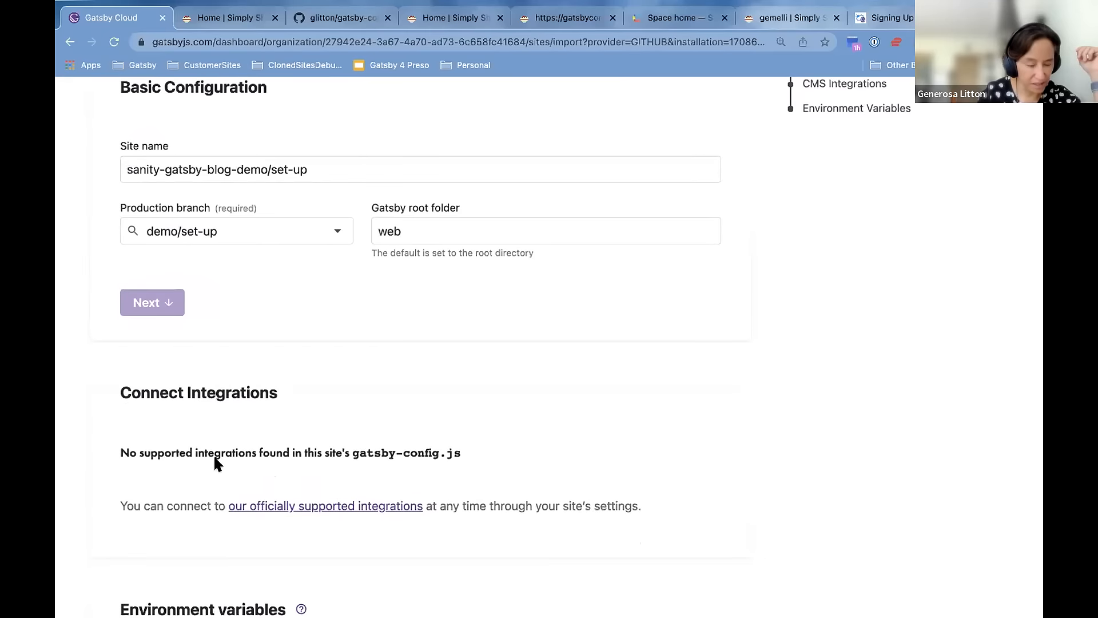
scroll(589, 427, down, 2)
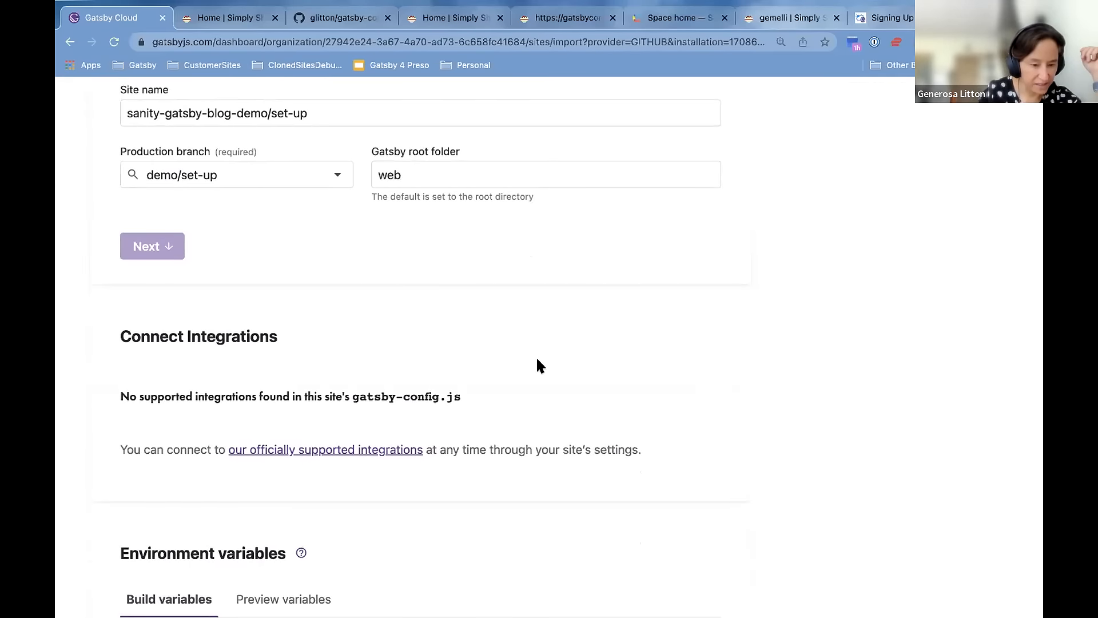
scroll(537, 356, down, 3)
scroll(538, 358, down, 3)
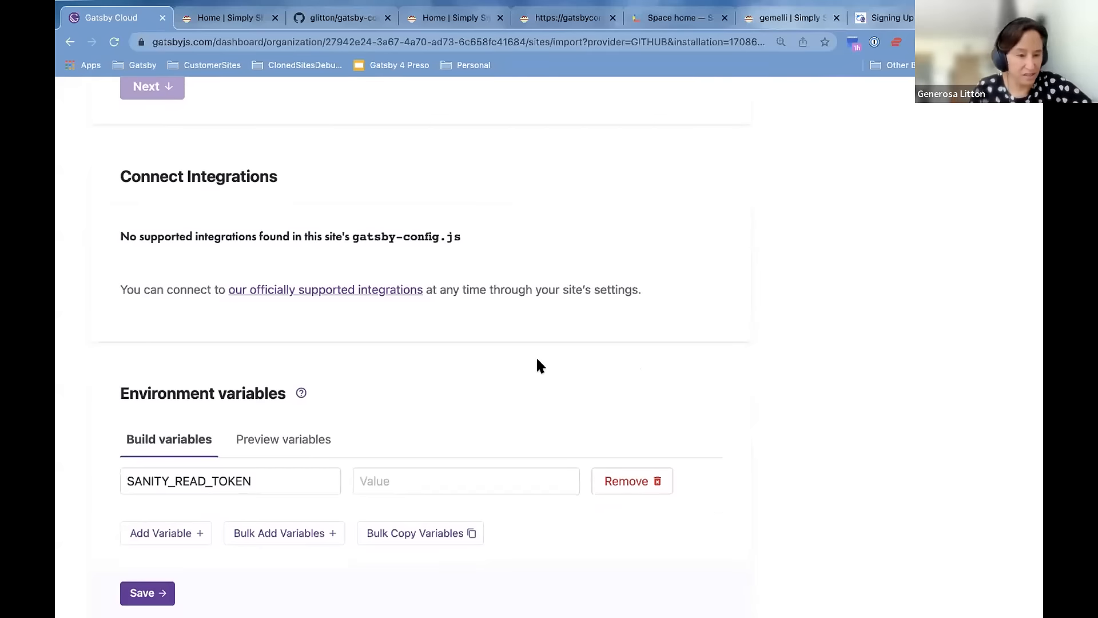
scroll(424, 351, down, 2)
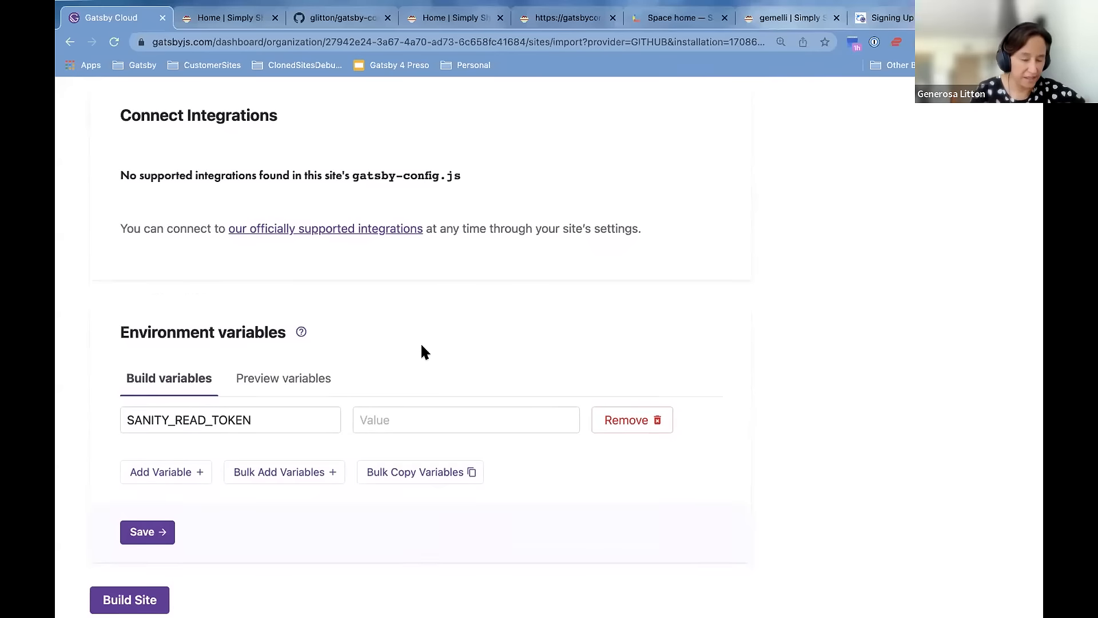
click(620, 424)
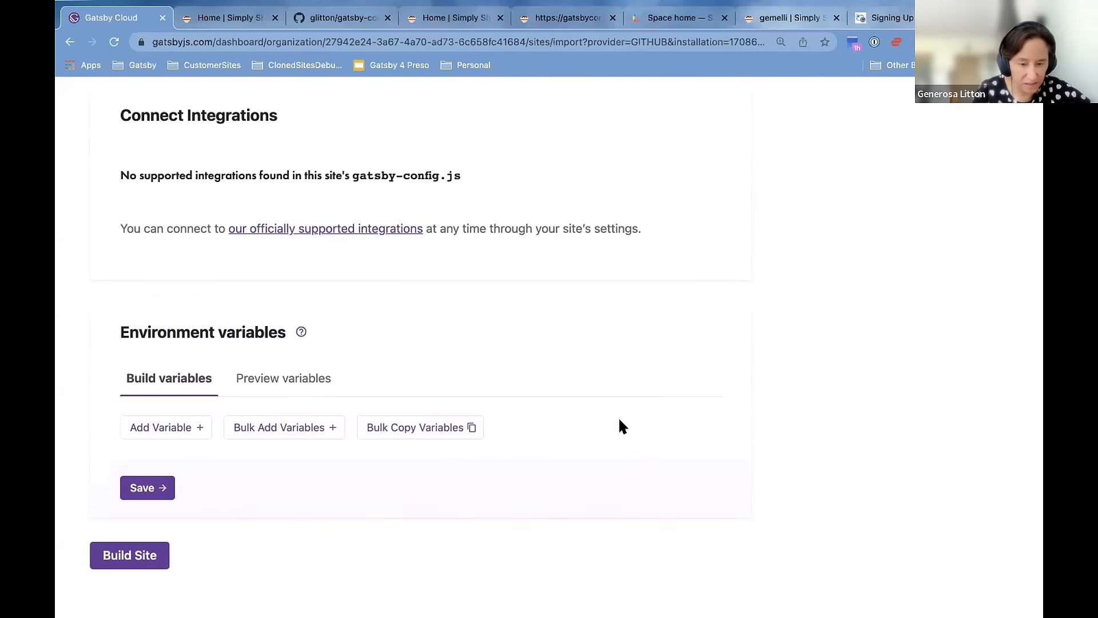
Open bulk entry for the build variables, switch to Visual Studio Code, and copy both Sanity variables from .env.production
click(293, 432)
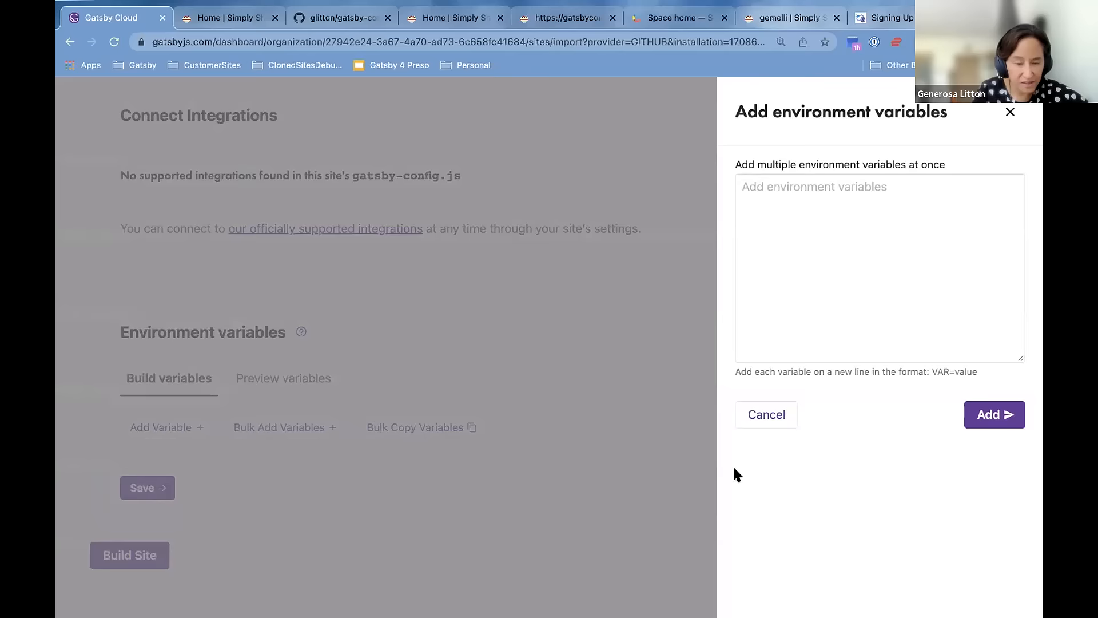
key(ctrl+Right)
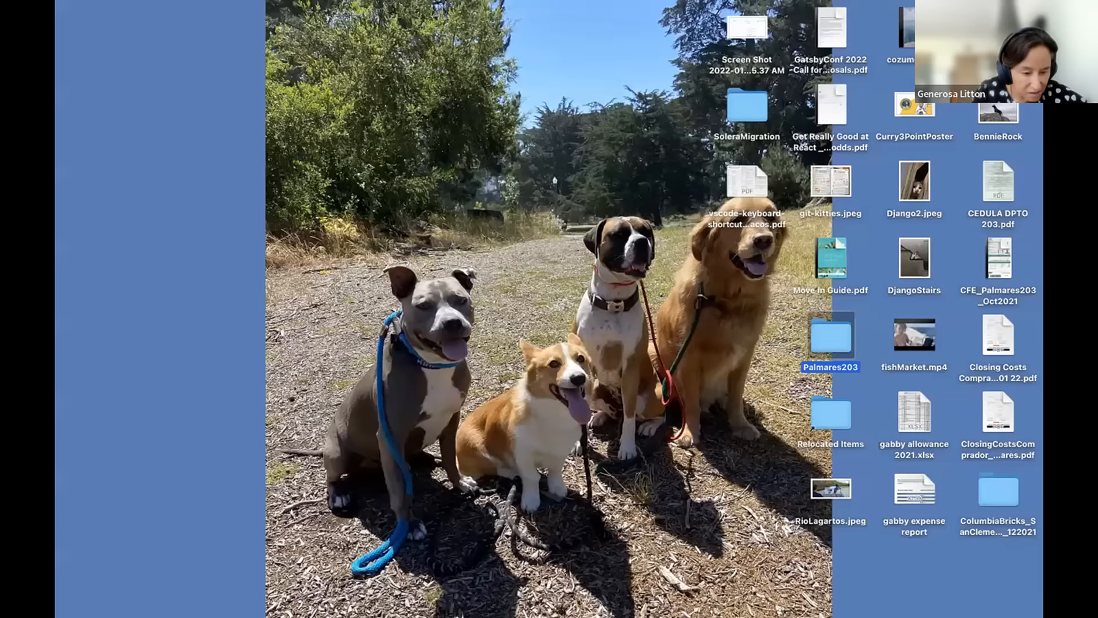
click(440, 591)
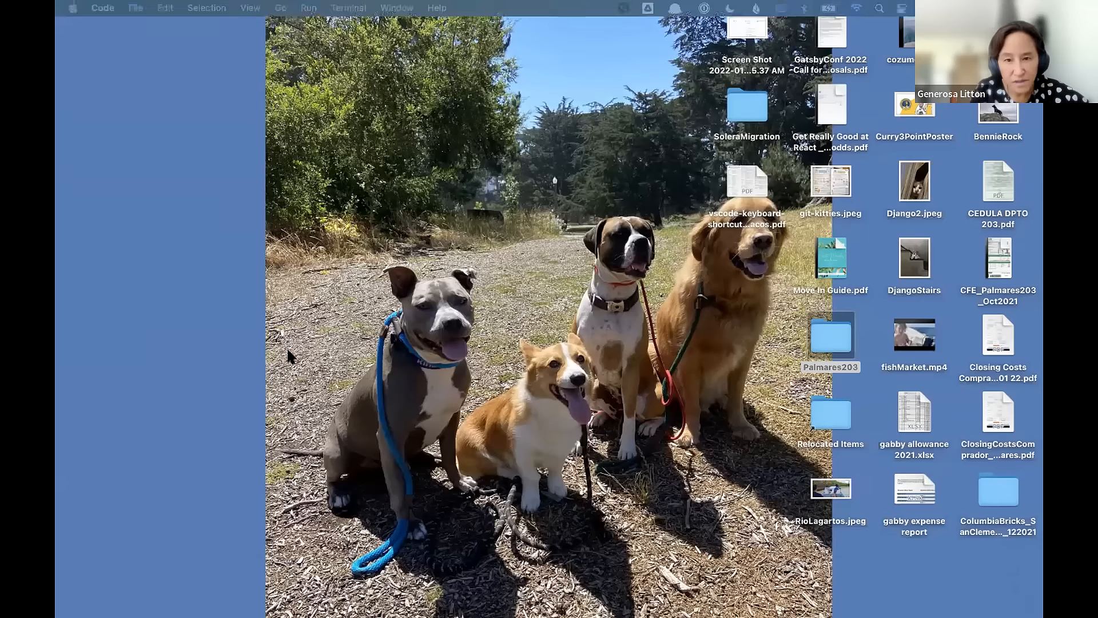
click(900, 9)
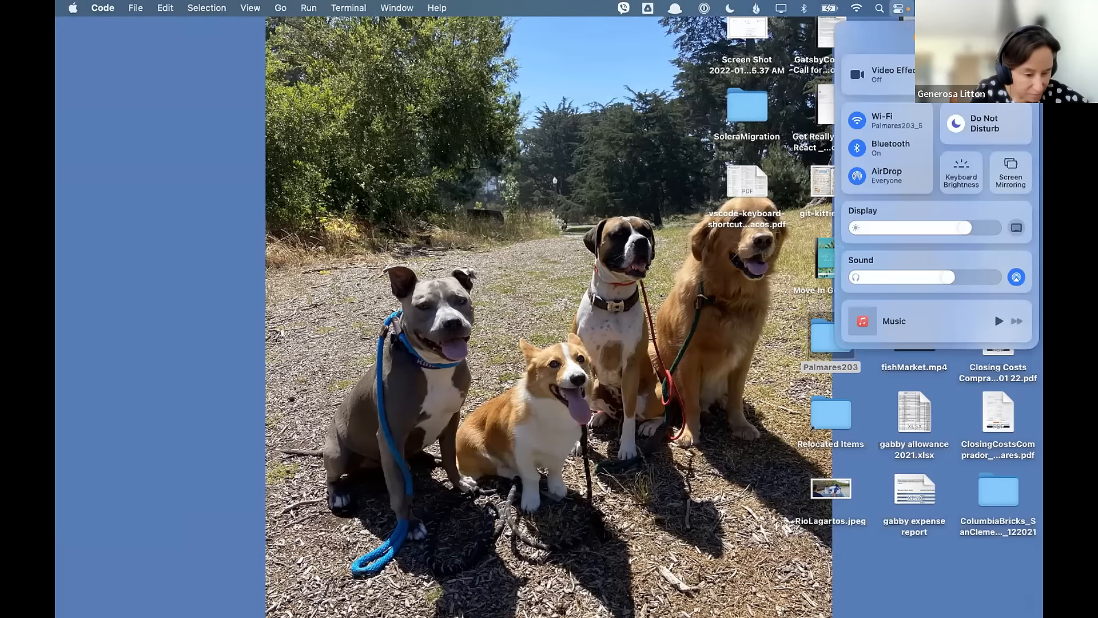
click(370, 343)
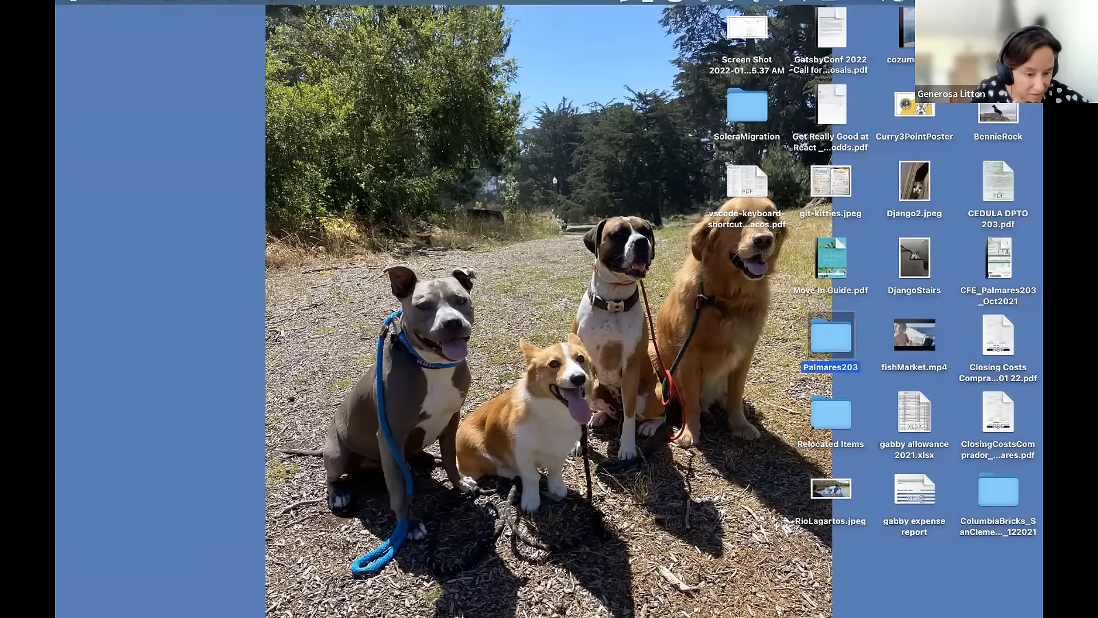
mouse_move(336, 593)
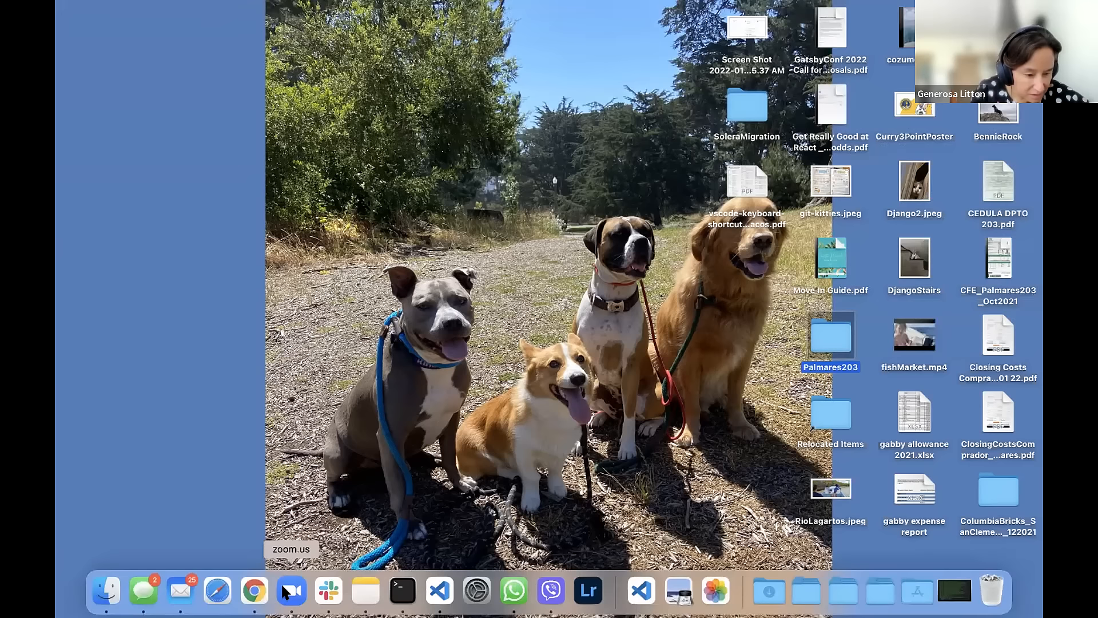
click(435, 585)
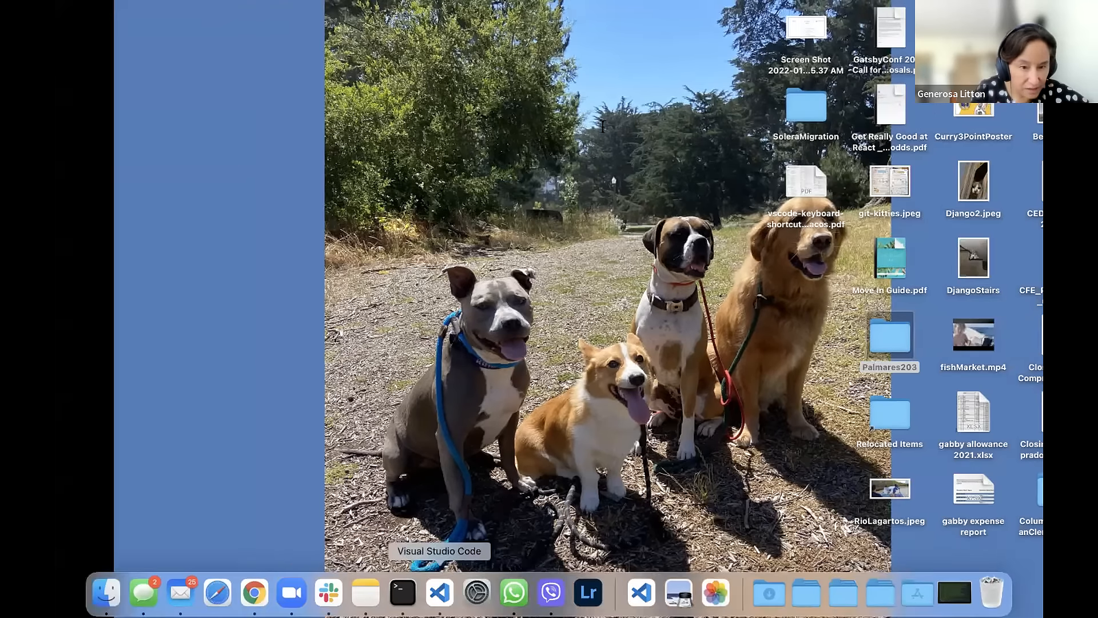
key(super+a)
key(super+c)
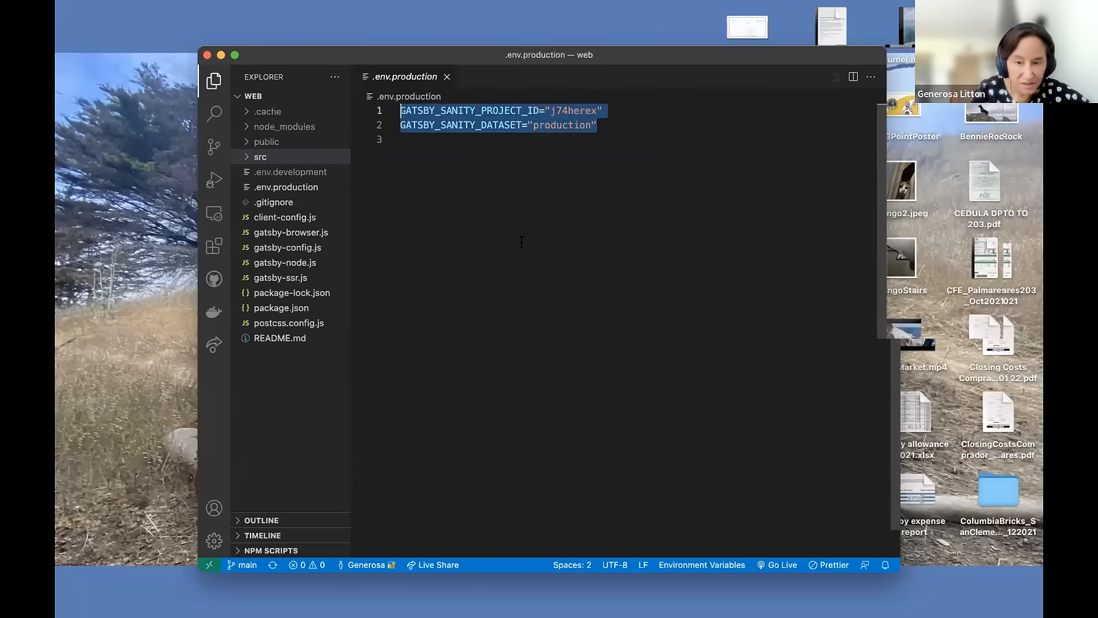
key(ctrl+Right)
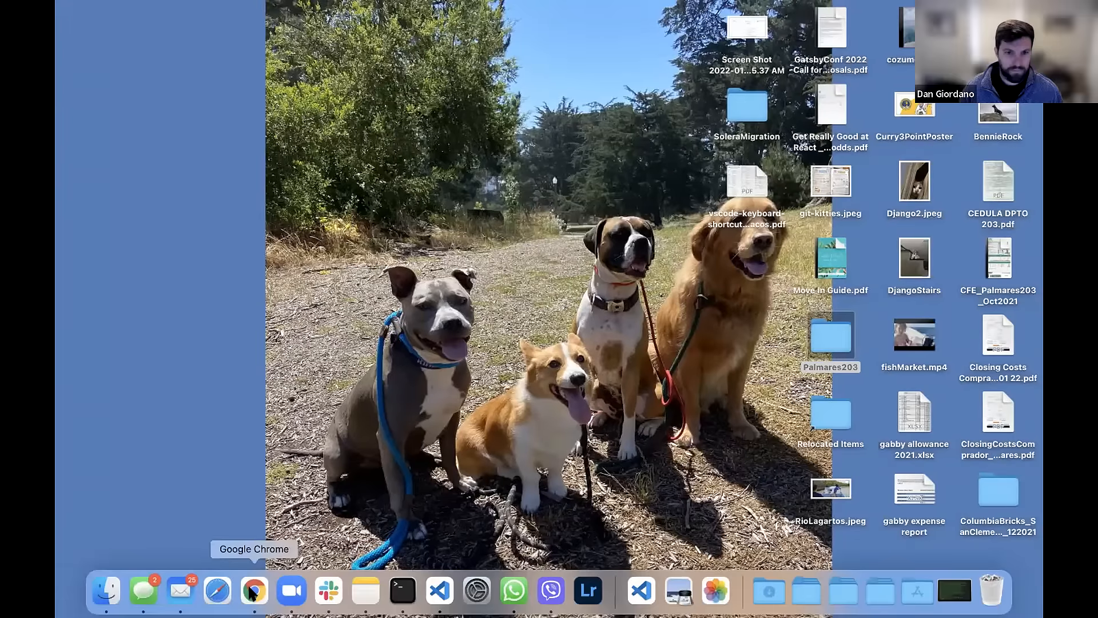
Switch back to Chrome and bulk-add the copied GATSBY_SANITY_PROJECT_ID and GATSBY_SANITY_DATASET entries to the build variables
click(252, 593)
click(784, 204)
key(super+v)
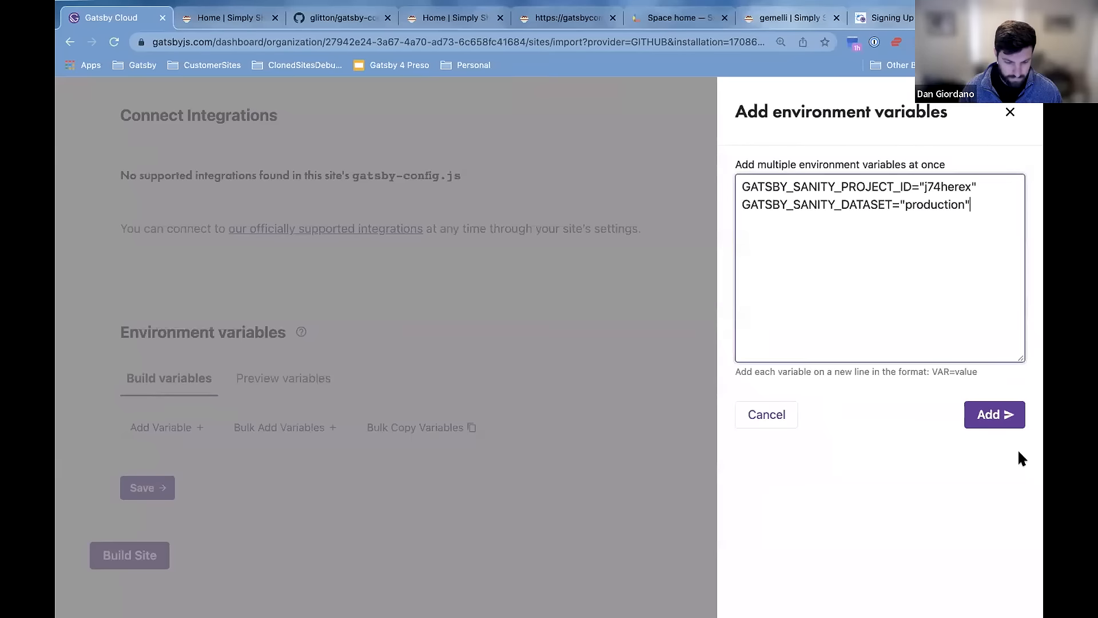
click(988, 413)
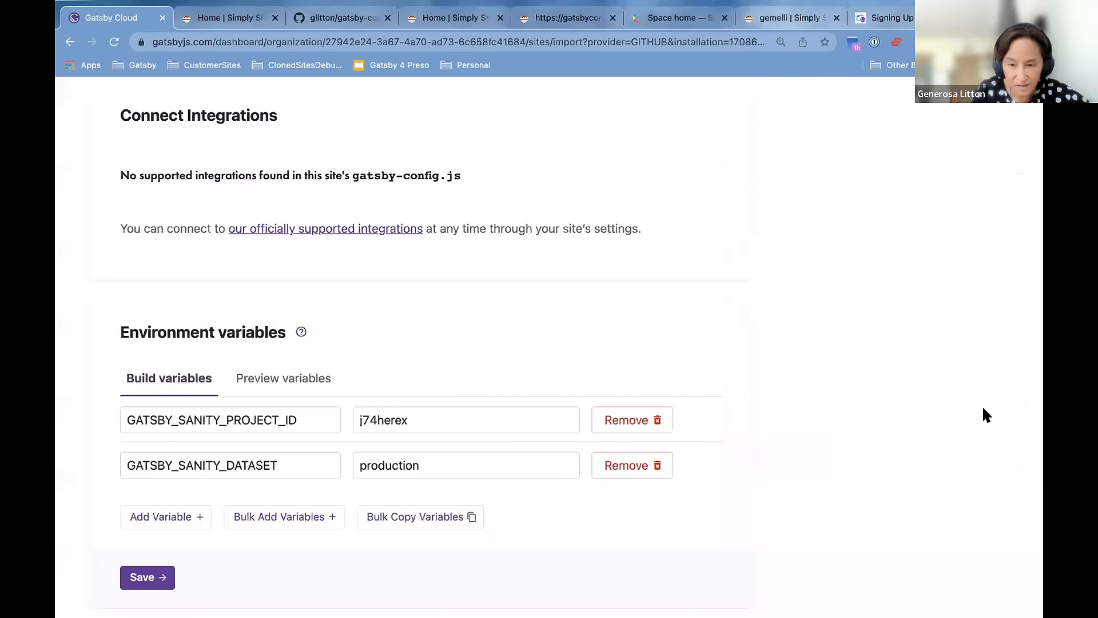
Replace SANITY_READ_TOKEN in the preview variables with the copied GATSBY_SANITY_PROJECT_ID and GATSBY_SANITY_DATASET entries, and save the environment variables
click(280, 378)
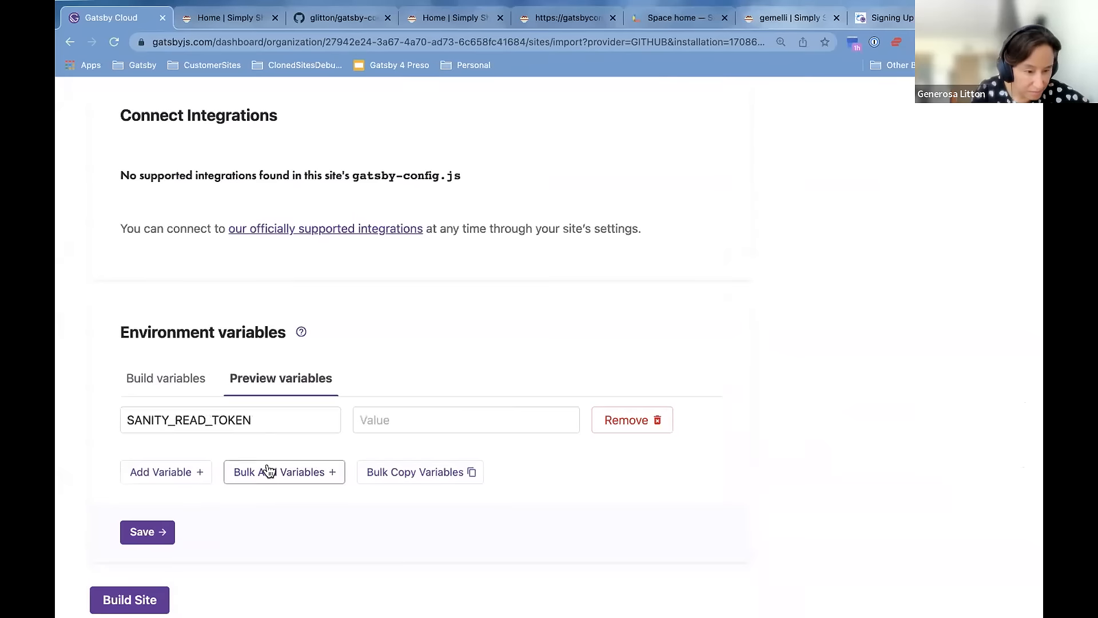
click(622, 419)
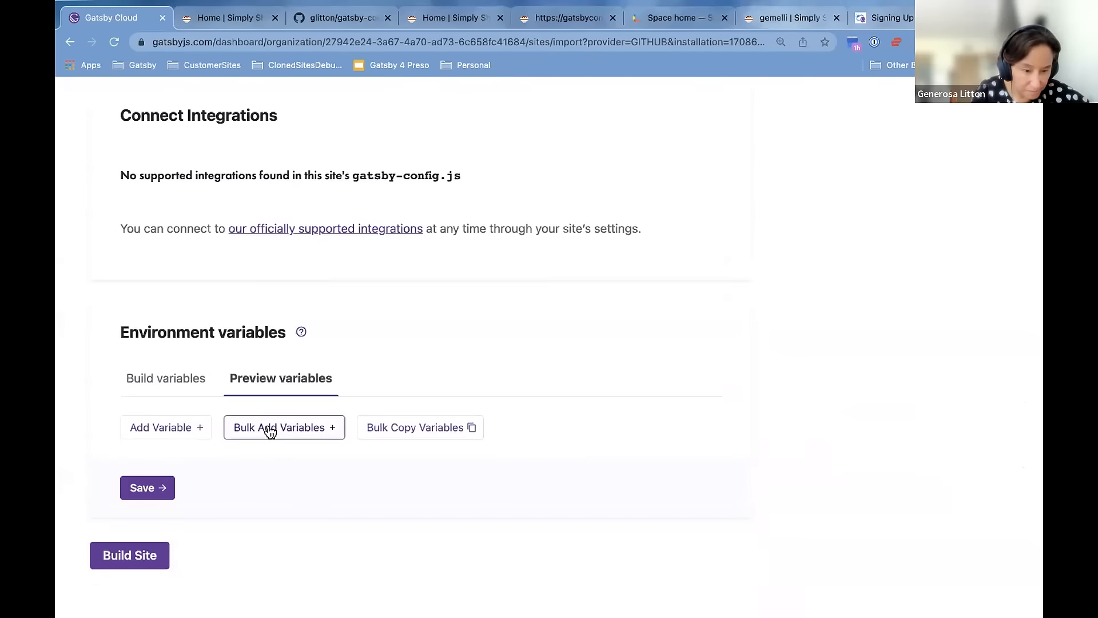
click(270, 428)
click(786, 179)
key(super+v)
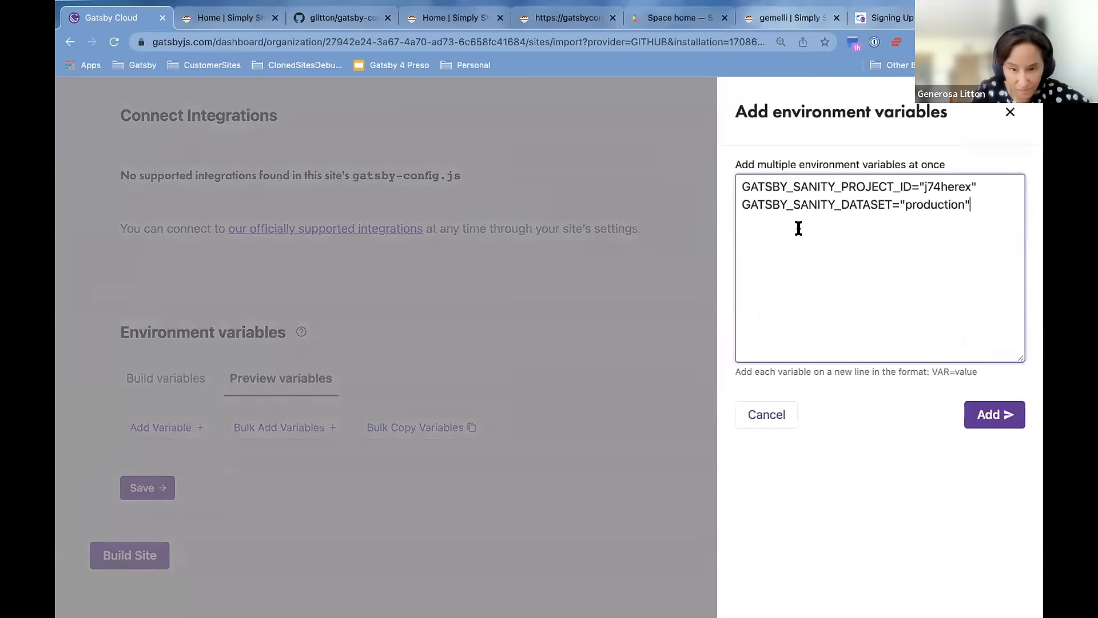
click(993, 413)
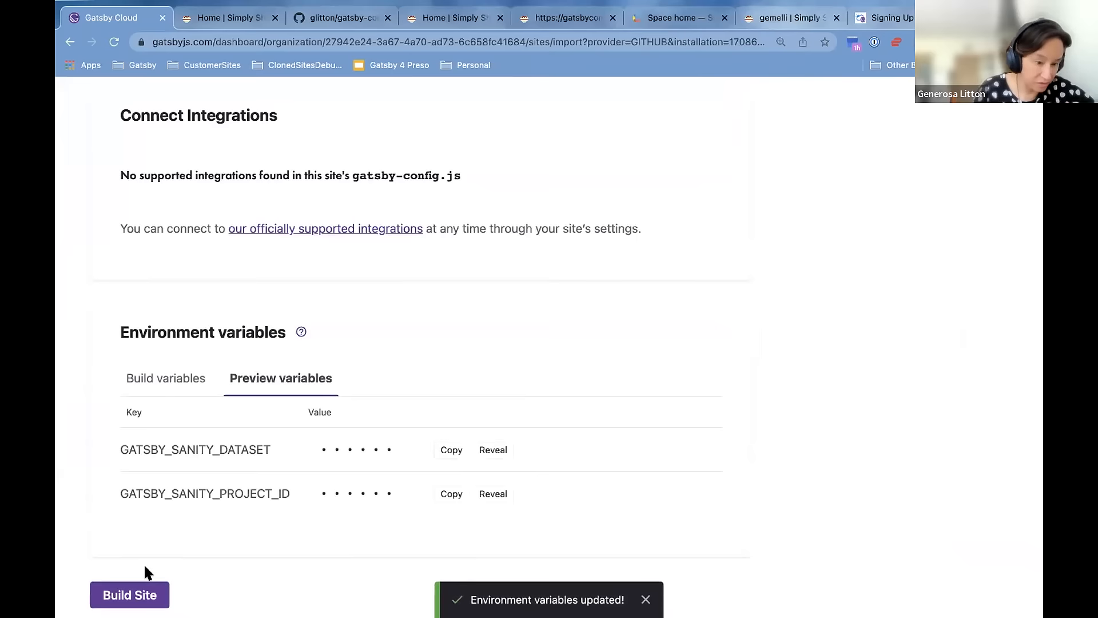
Check the saved build variables and start building the sanity-gatsby-blog-demo/set-up site
scroll(214, 527, down, 2)
click(161, 298)
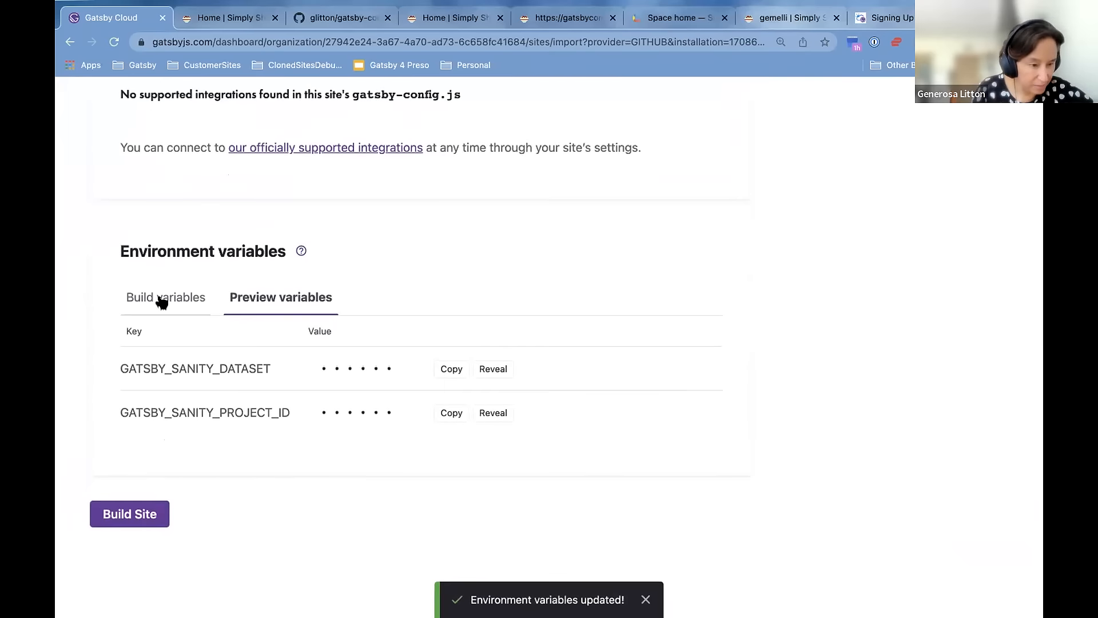
click(130, 514)
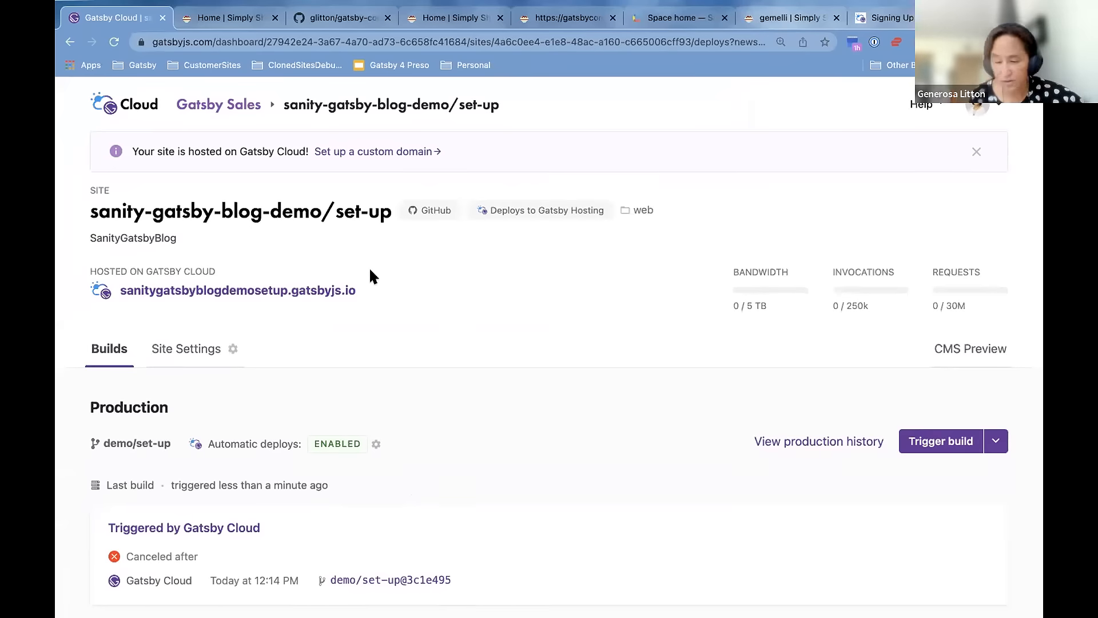
Open the gatsby-contentful-demo site from the Gatsby Sales workspace and review its general settings through the outgoing notifications
click(204, 103)
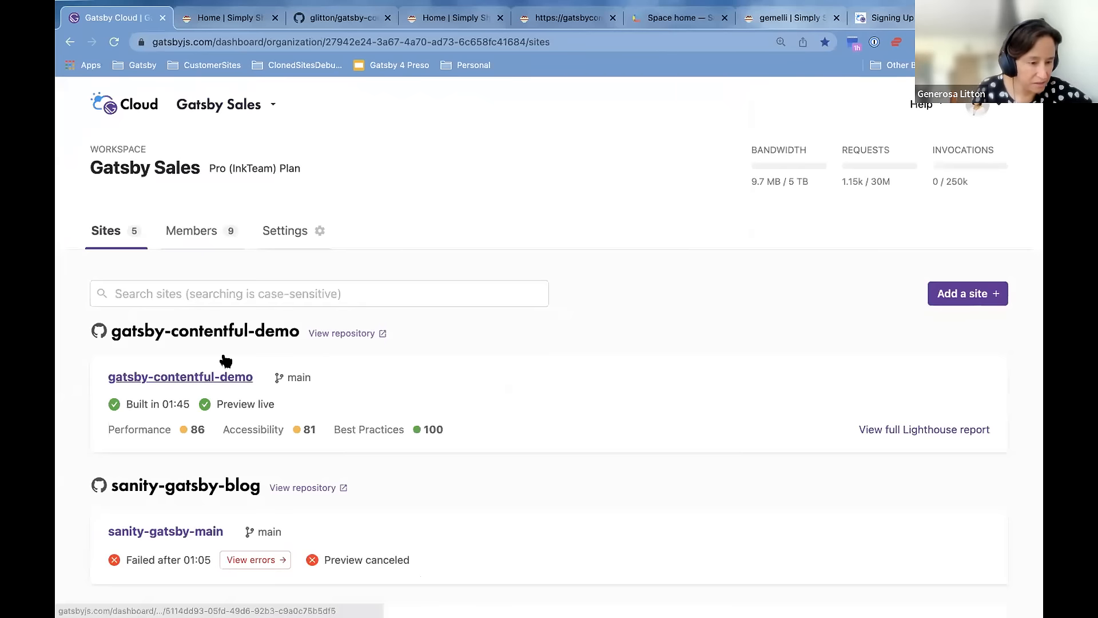
click(187, 378)
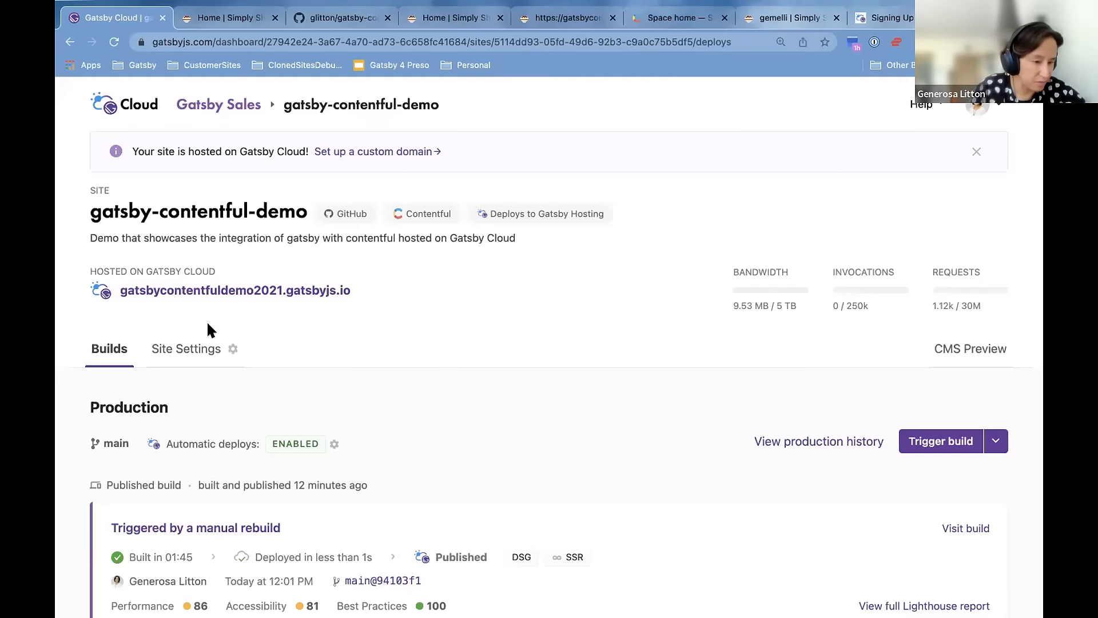
click(169, 349)
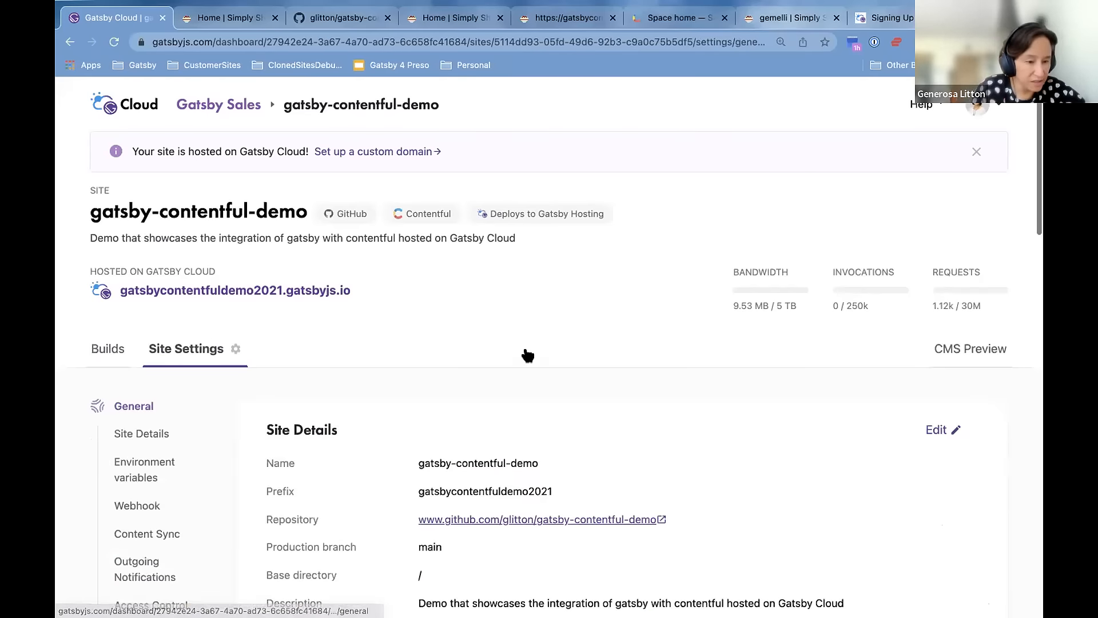
scroll(527, 351, down, 3)
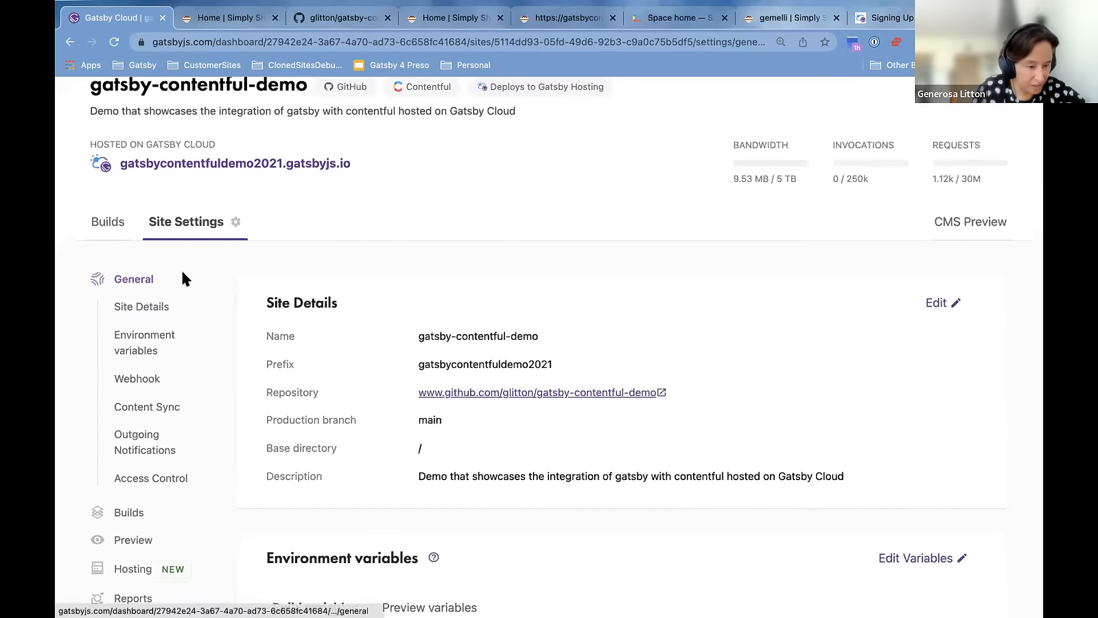
click(148, 438)
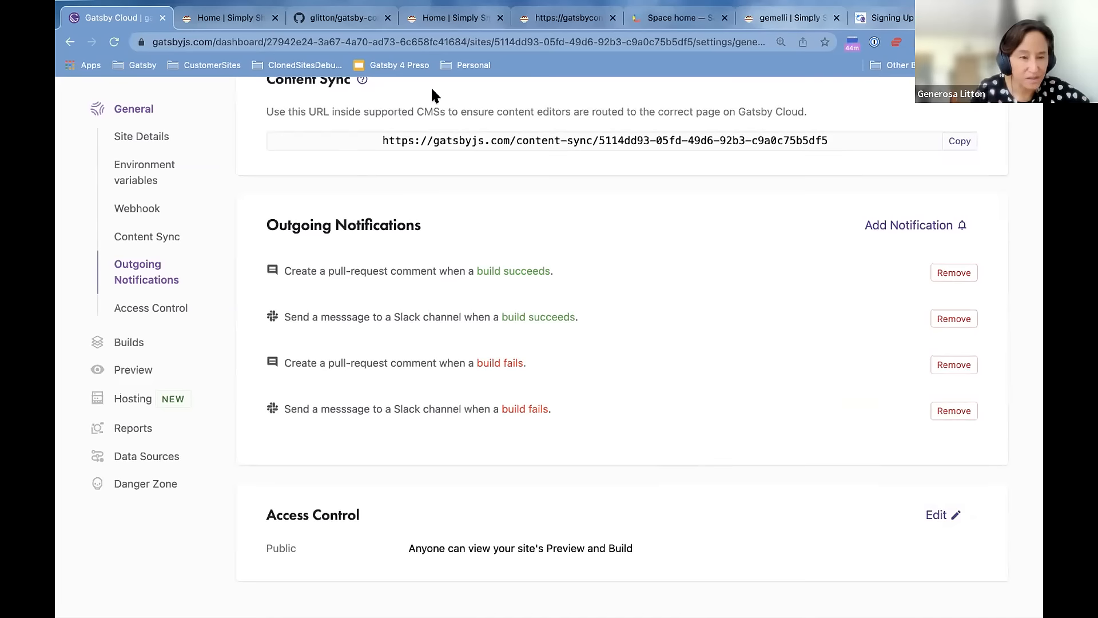
Examine the visitor access options for gatsby-contentful-demo and close them without changing the setting
click(934, 513)
scroll(656, 449, down, 1)
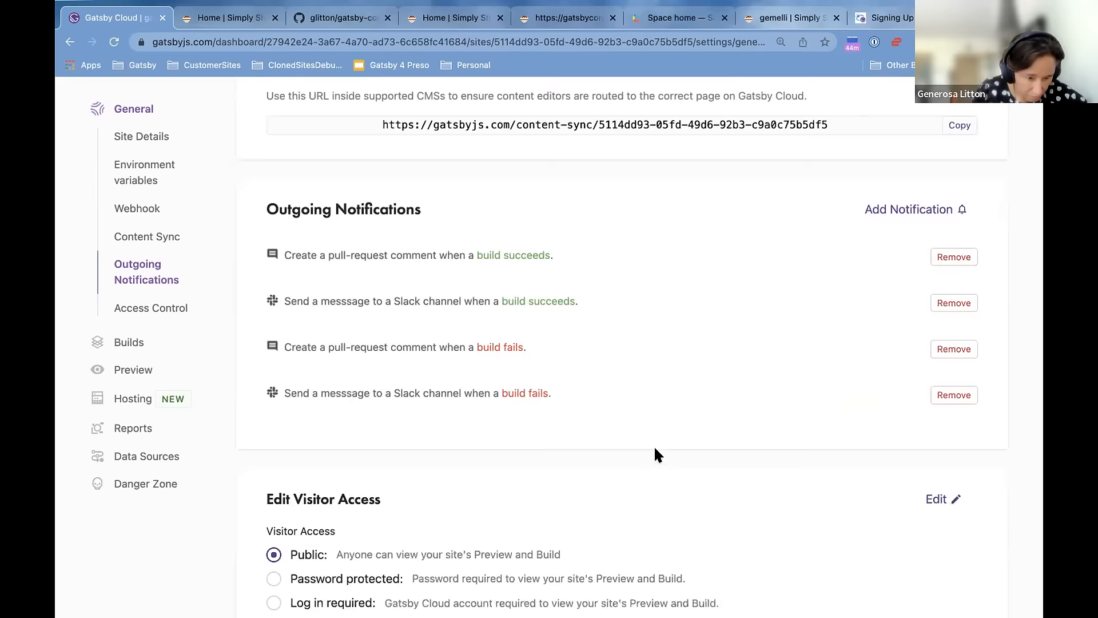
scroll(657, 455, down, 3)
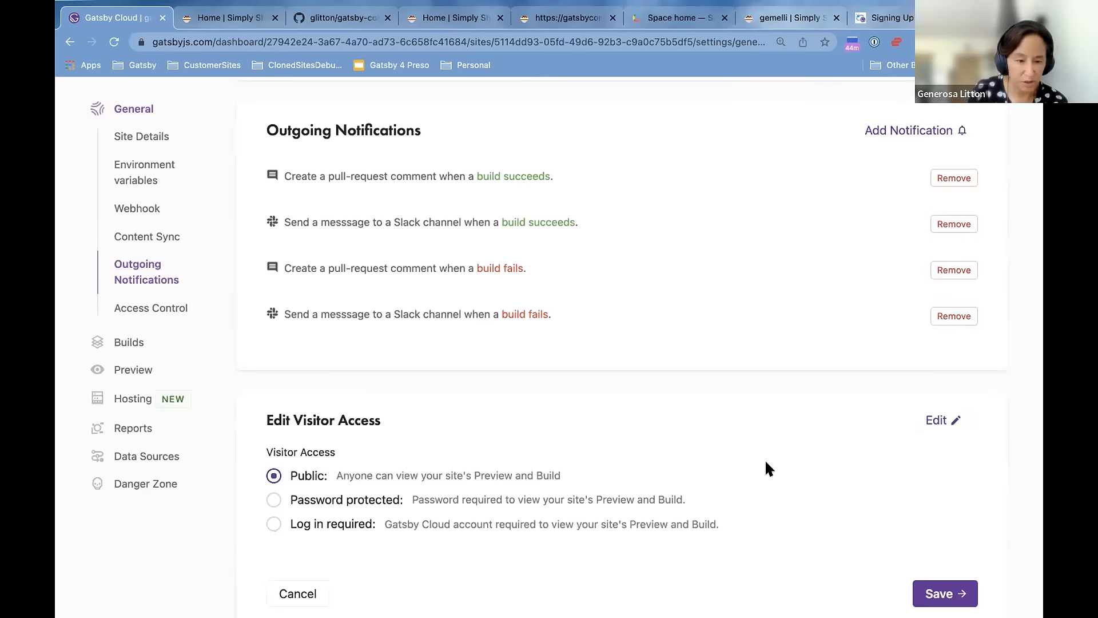
click(309, 593)
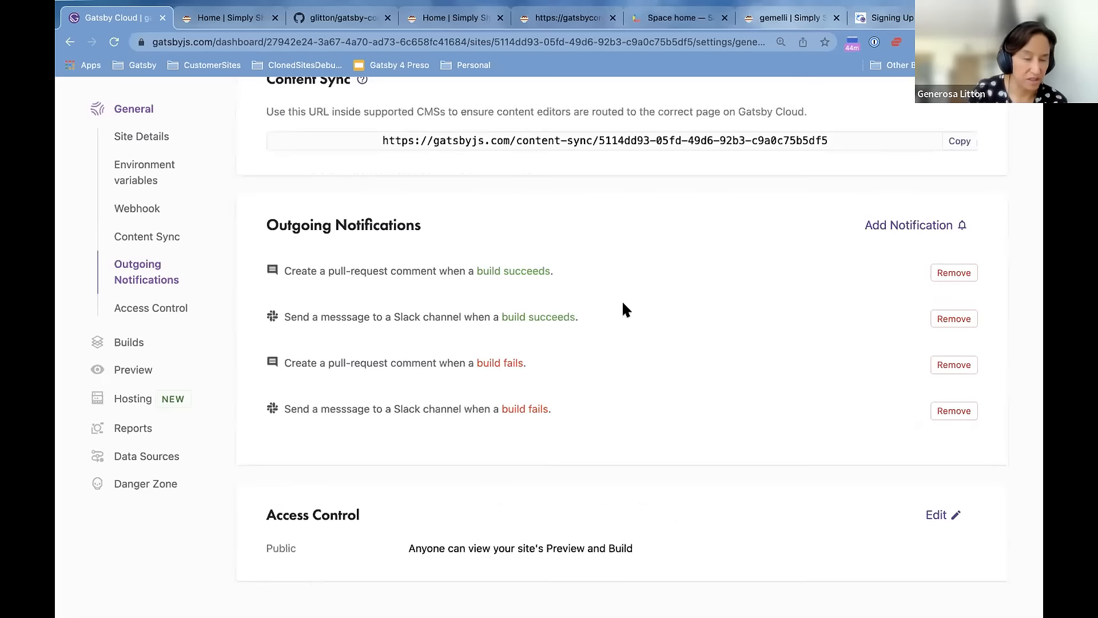
Review the production build and pull request builds of the gatsby-contentful-demo site
scroll(105, 344, up, 5)
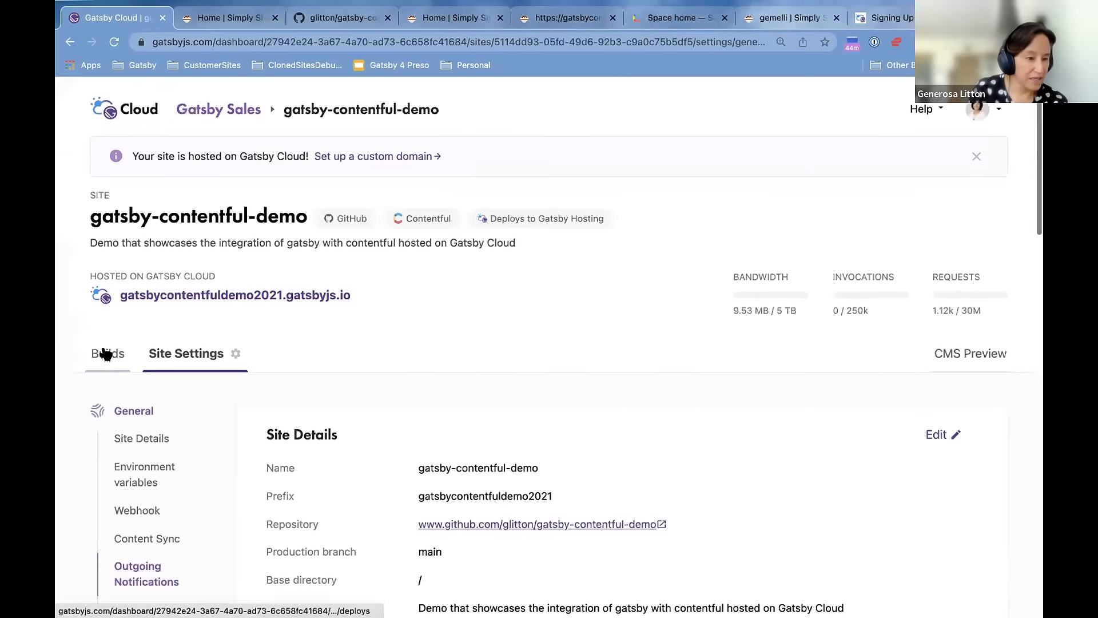
click(106, 346)
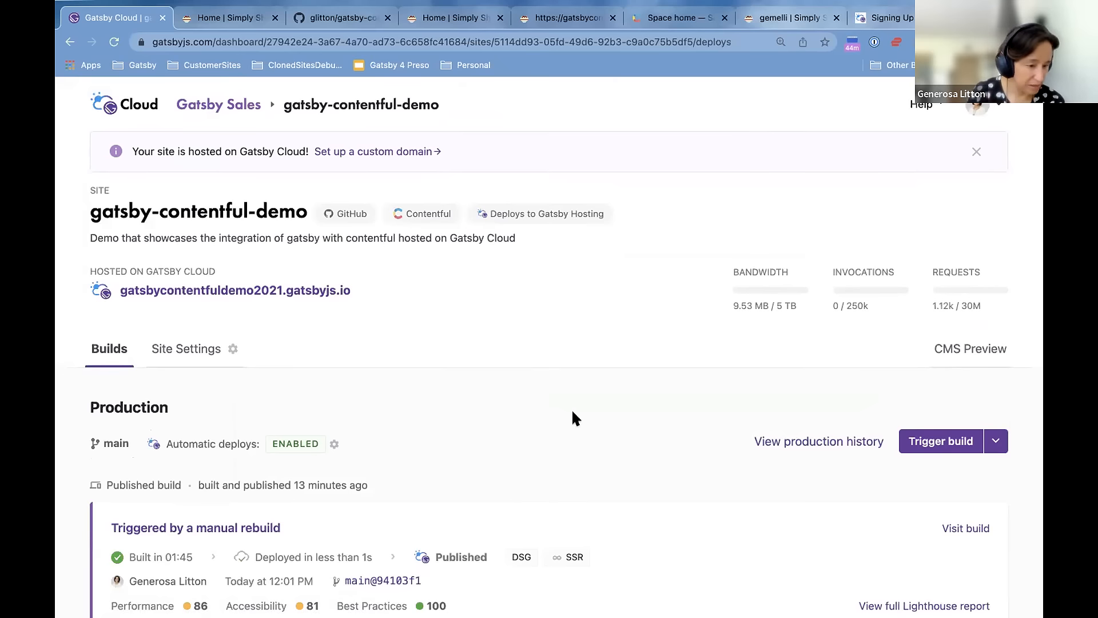
scroll(573, 412, down, 2)
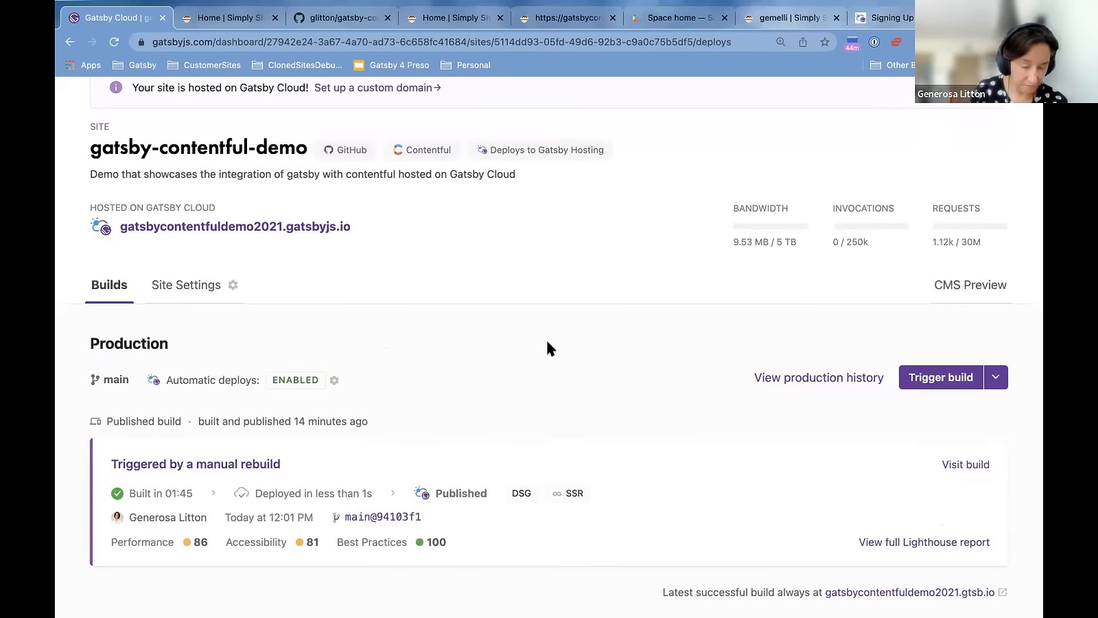
scroll(547, 343, down, 5)
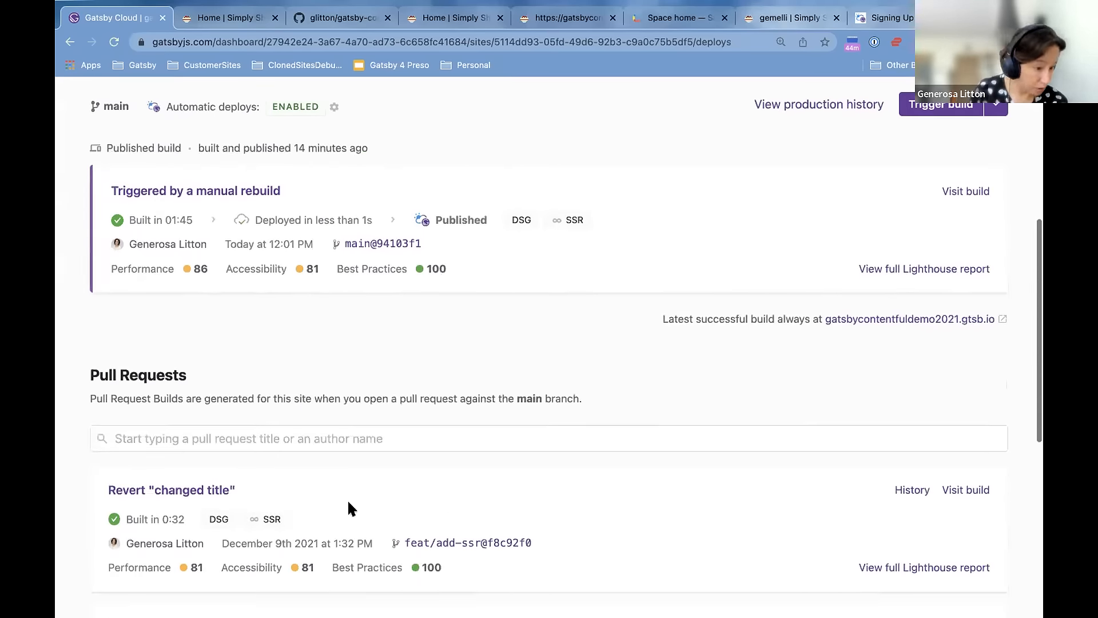
scroll(558, 475, down, 1)
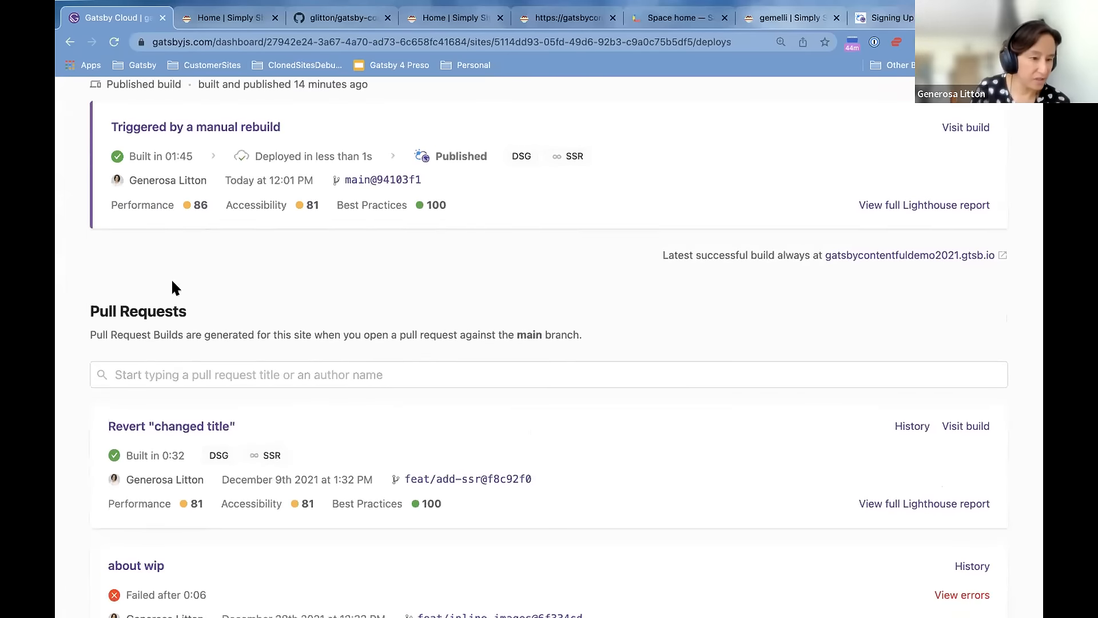
Review the pull request builds and preview the "Revert "changed title"" build's site, returning to the Gatsby Cloud builds
scroll(523, 354, down, 1)
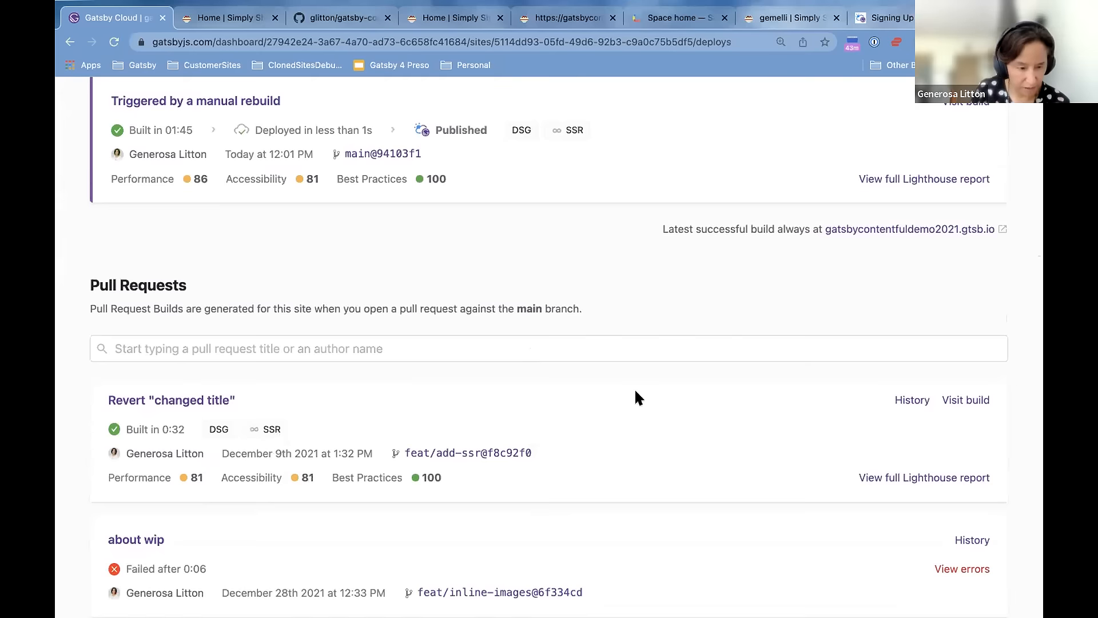
scroll(636, 395, down, 1)
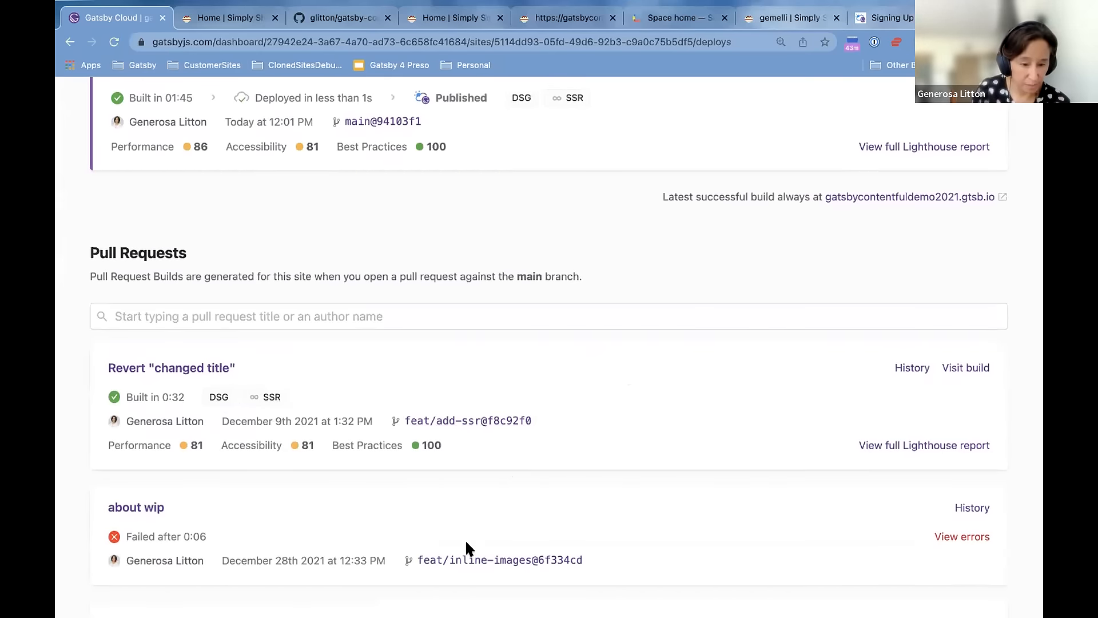
scroll(658, 481, down, 1)
scroll(658, 480, up, 3)
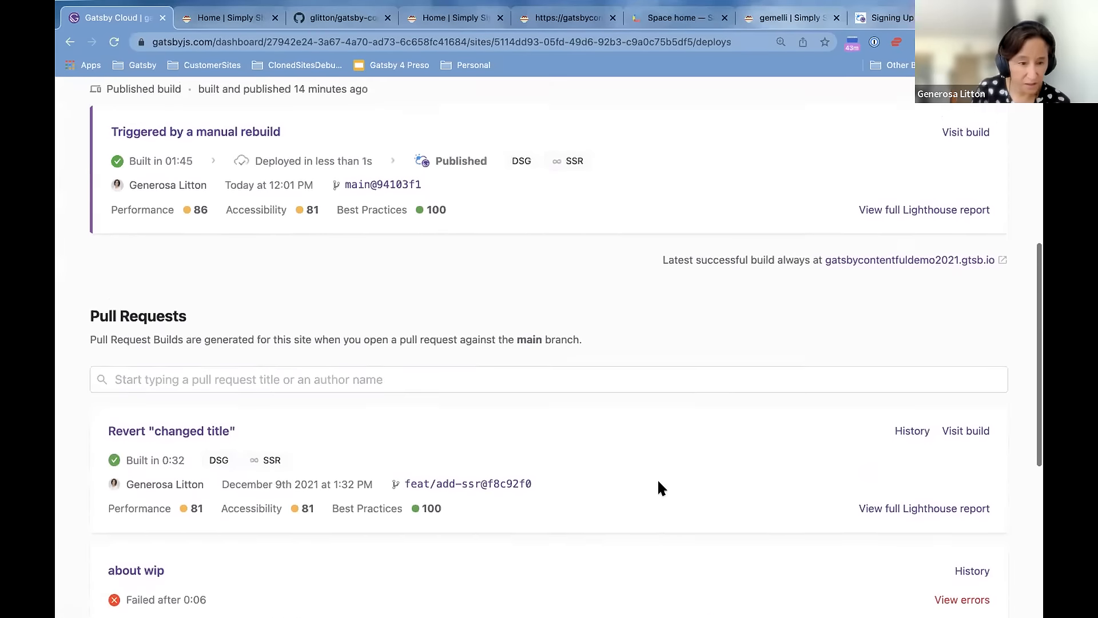
click(966, 452)
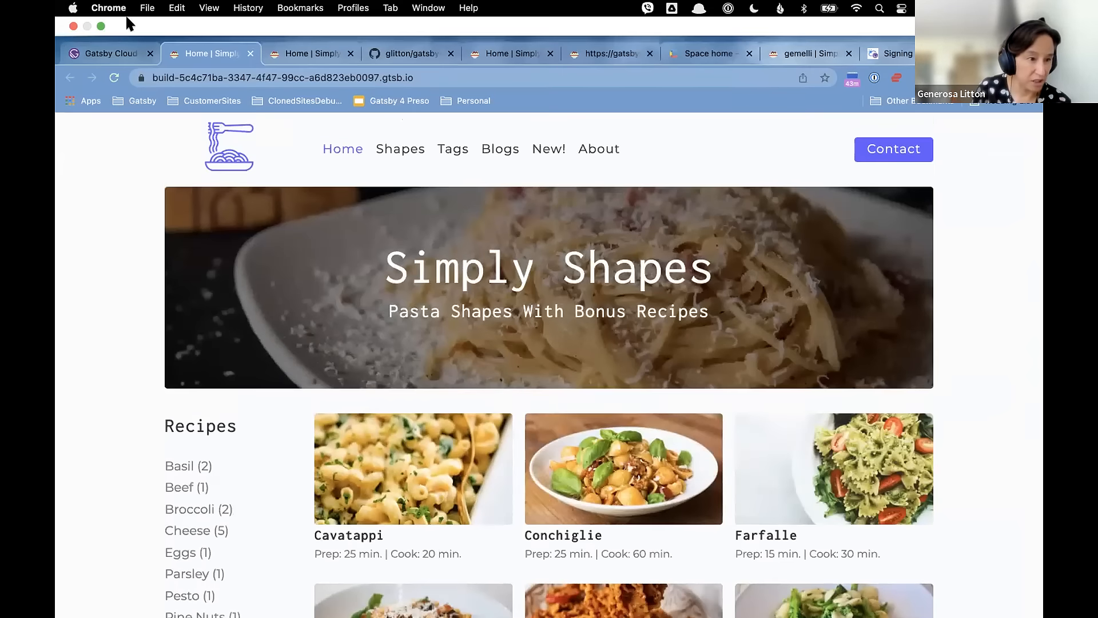
click(113, 50)
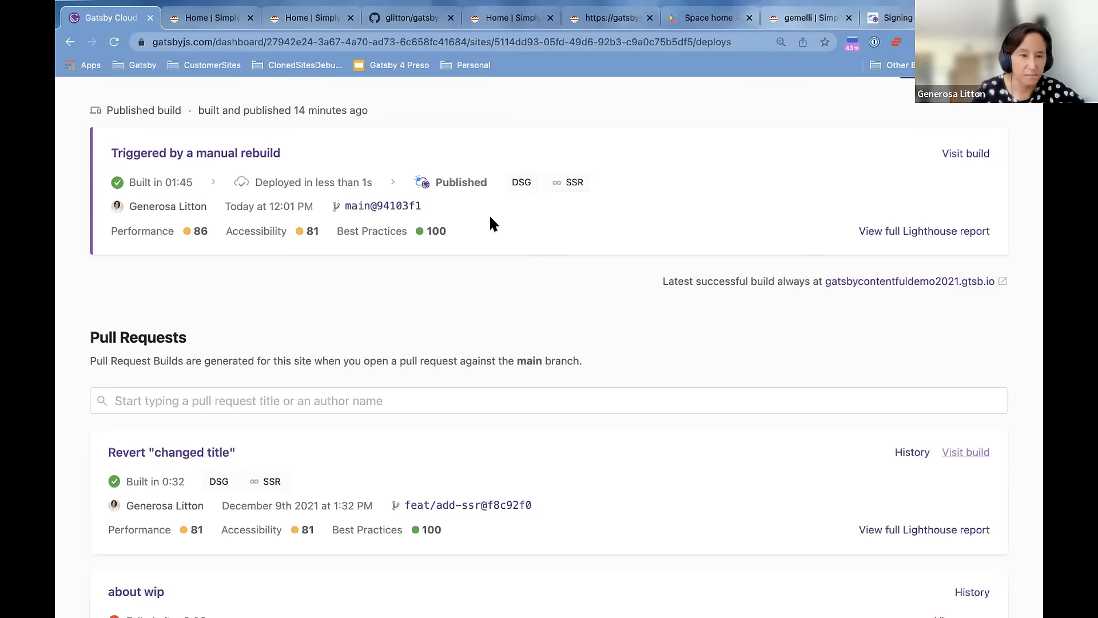
Switch to the gatsby-contentful-demo repository on GitHub and review the Feat/add ssr pull request's merge options and Gatsby Cloud build report
click(396, 12)
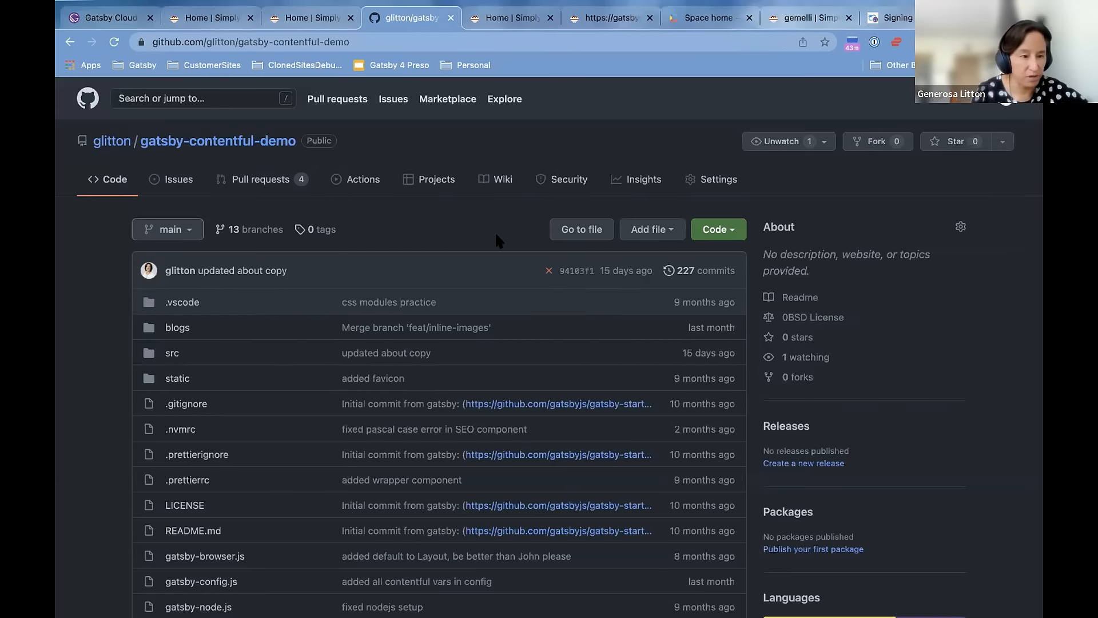
click(243, 182)
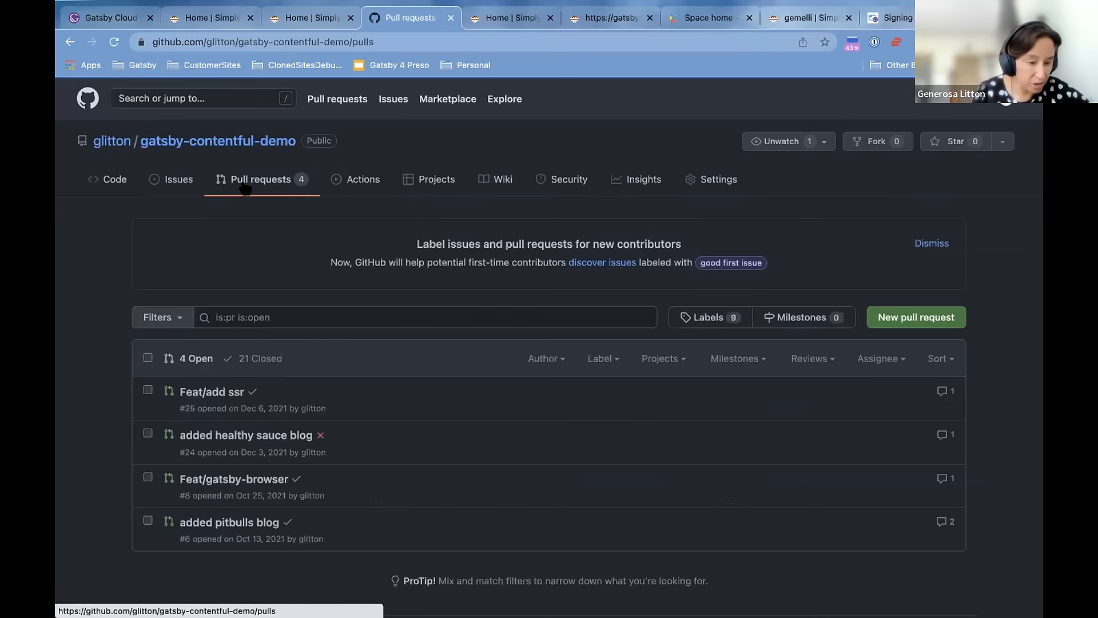
click(199, 393)
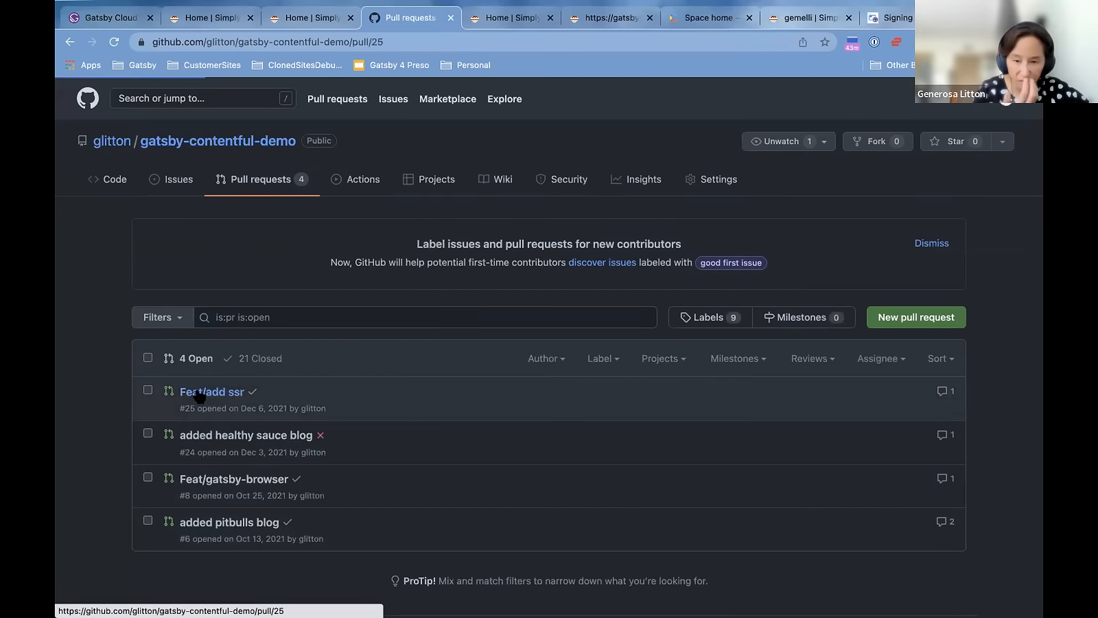
scroll(470, 443, down, 12)
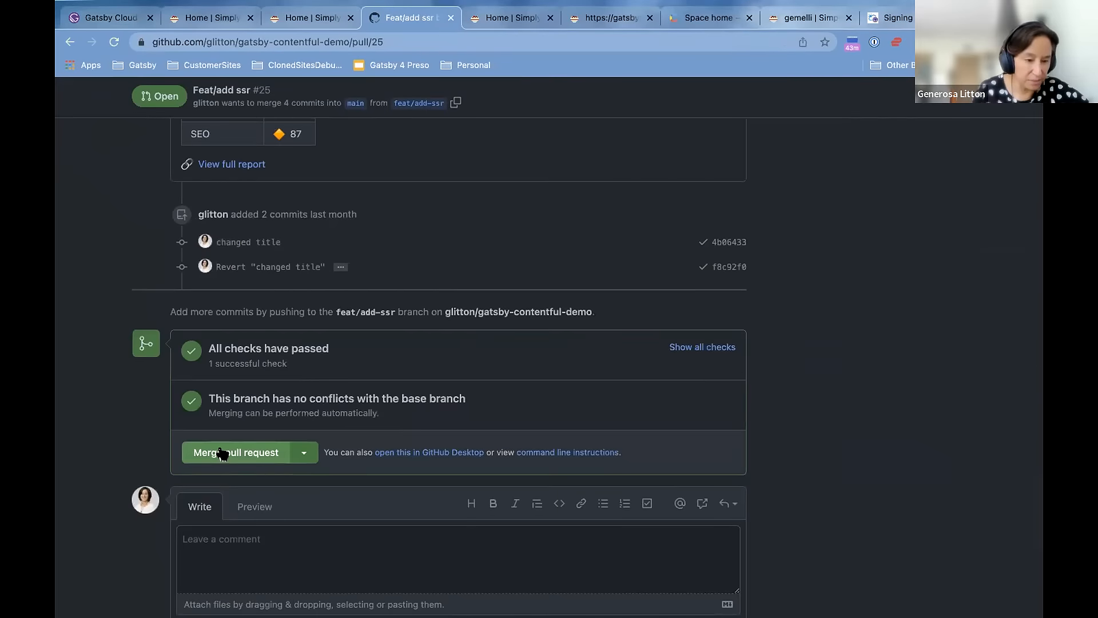
scroll(451, 218, up, 15)
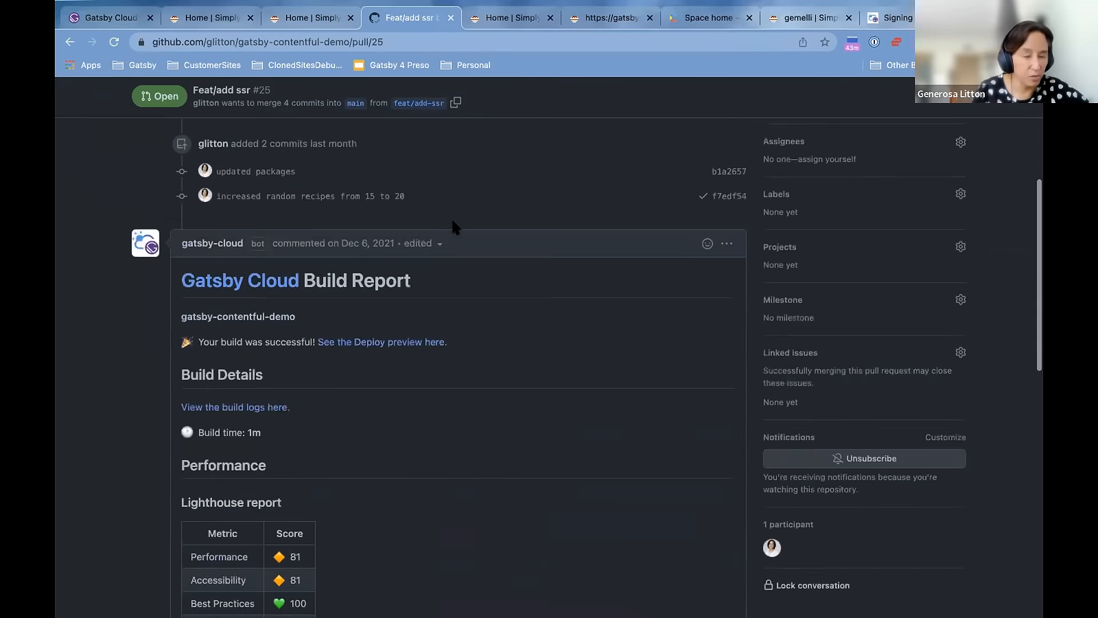
Return to Gatsby Cloud, review the production build history of the main branch, and go back to the site details
click(90, 17)
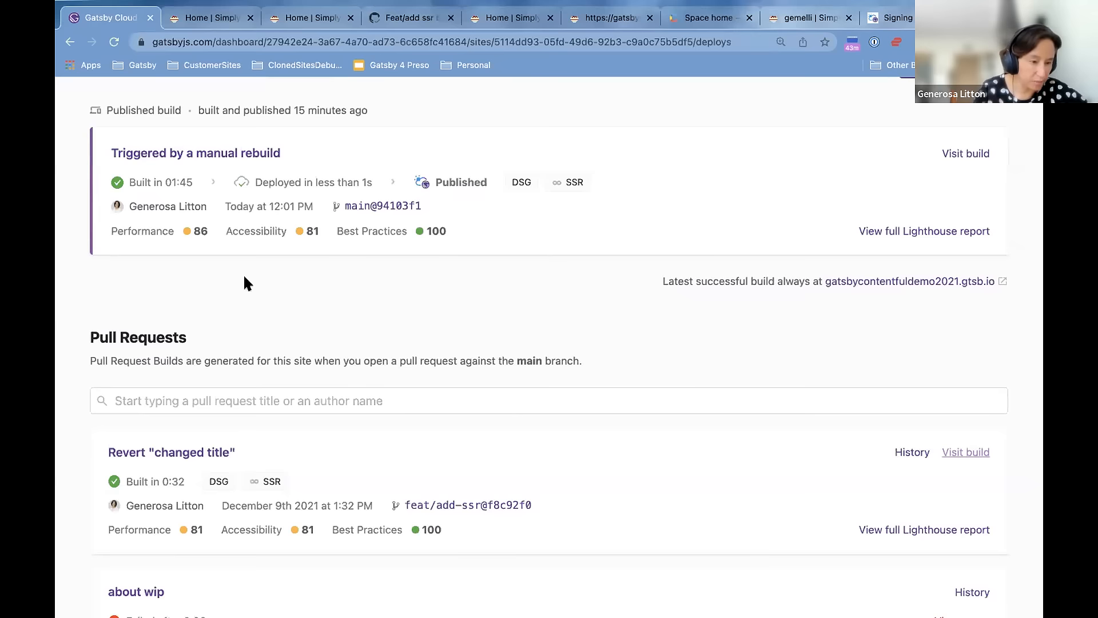
scroll(270, 323, up, 1)
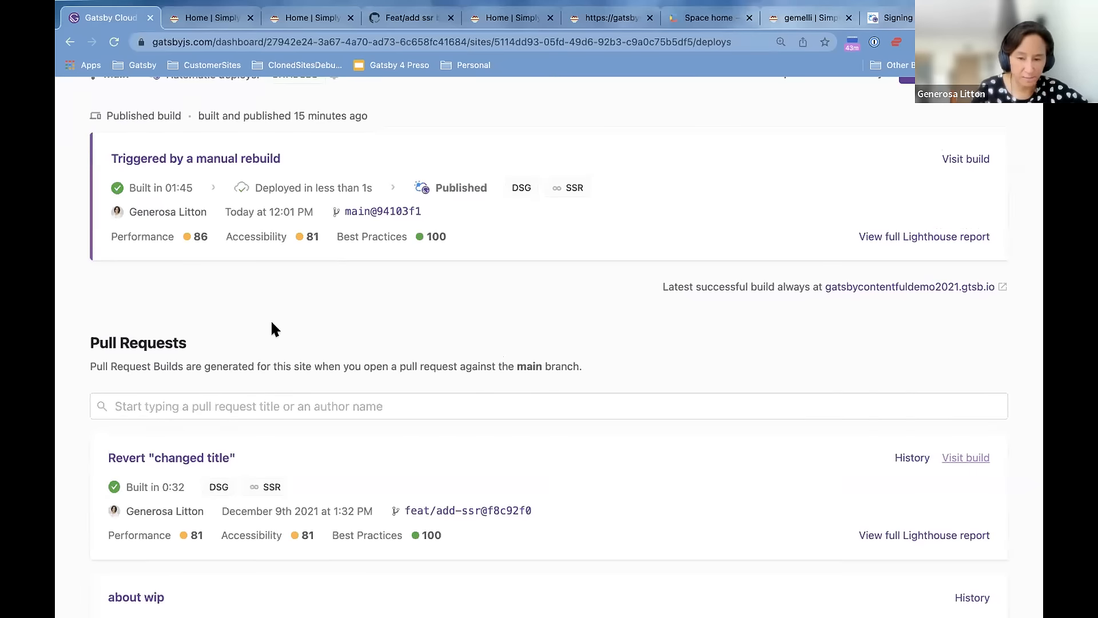
scroll(272, 329, up, 6)
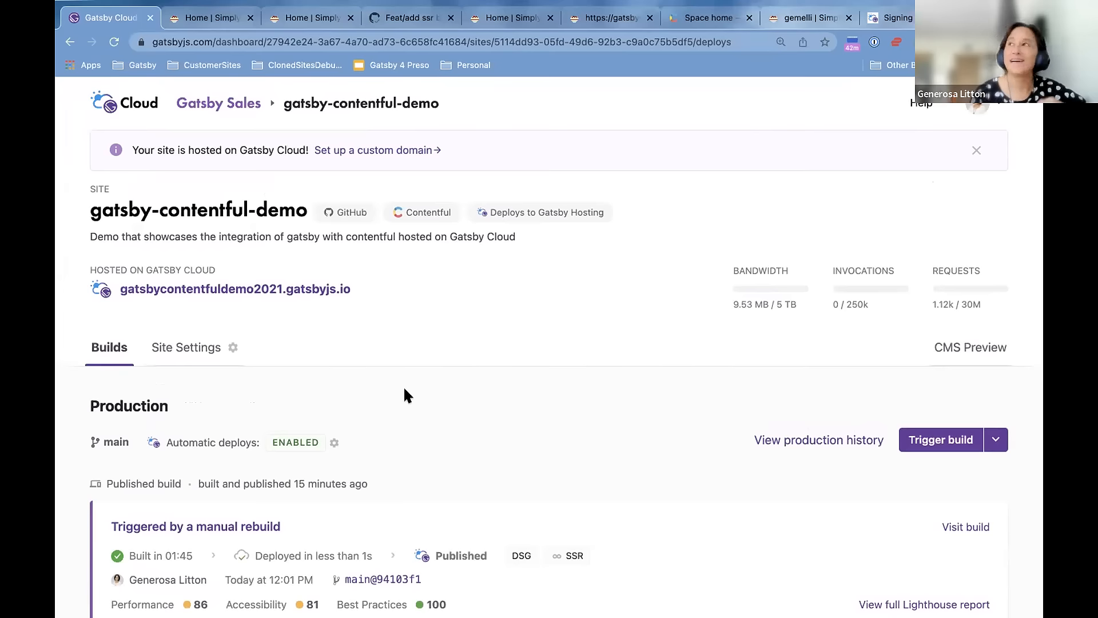
click(787, 438)
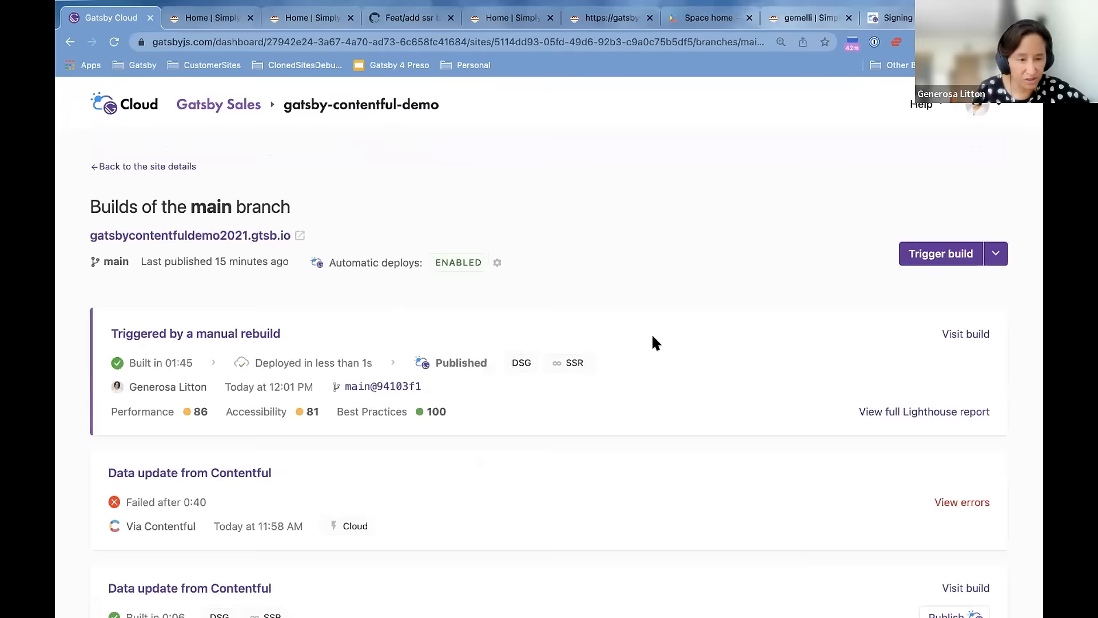
scroll(612, 503, down, 20)
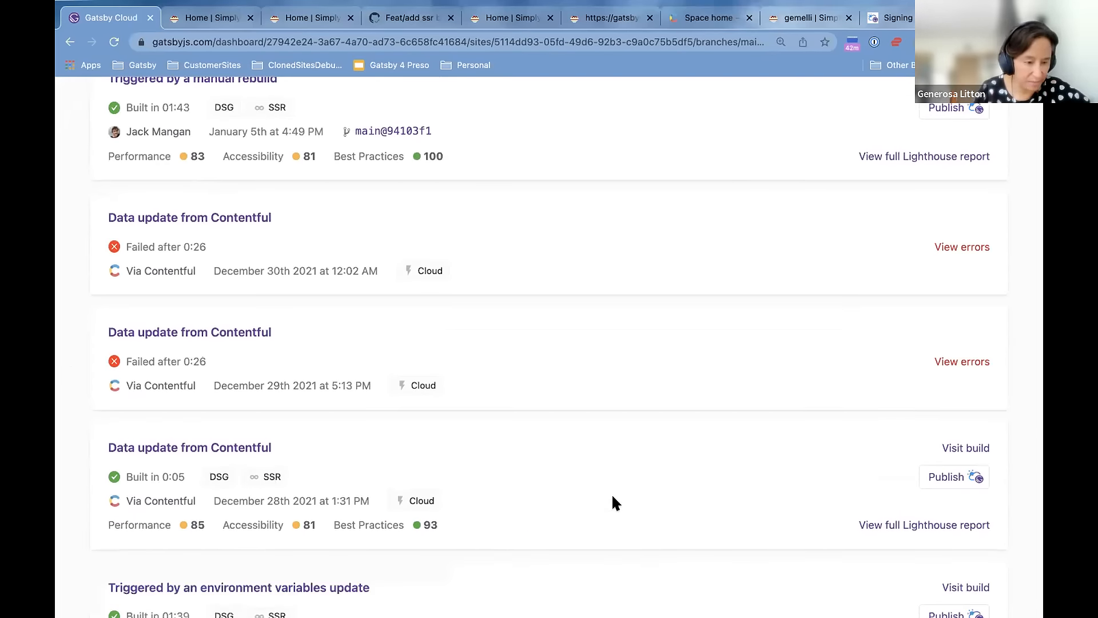
scroll(612, 503, down, 10)
scroll(613, 495, down, 20)
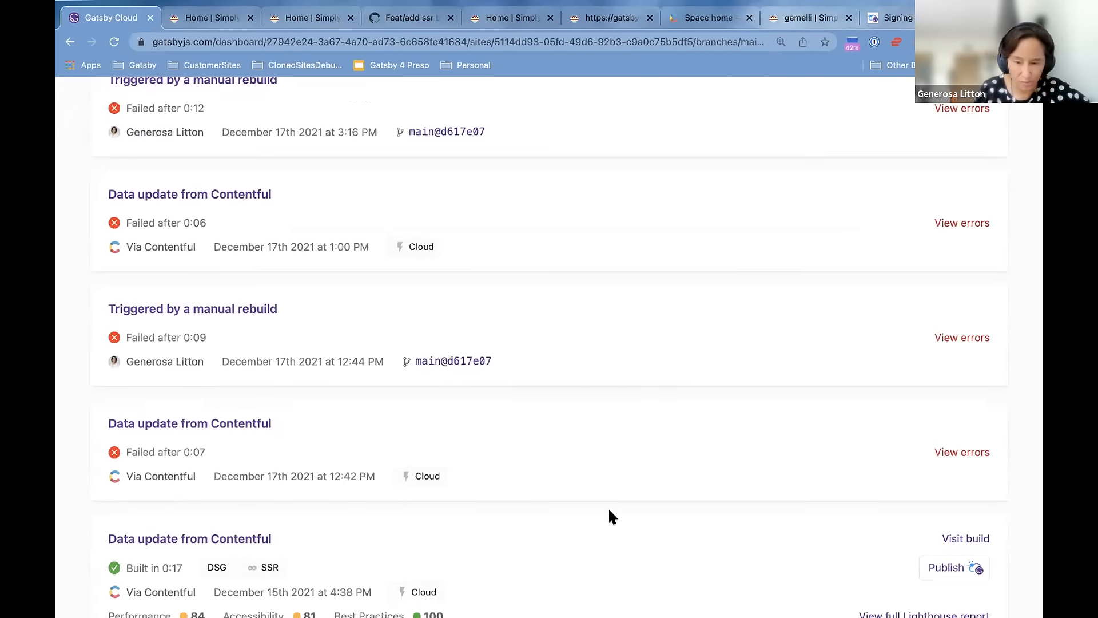
scroll(610, 515, down, 3)
scroll(609, 509, down, 2)
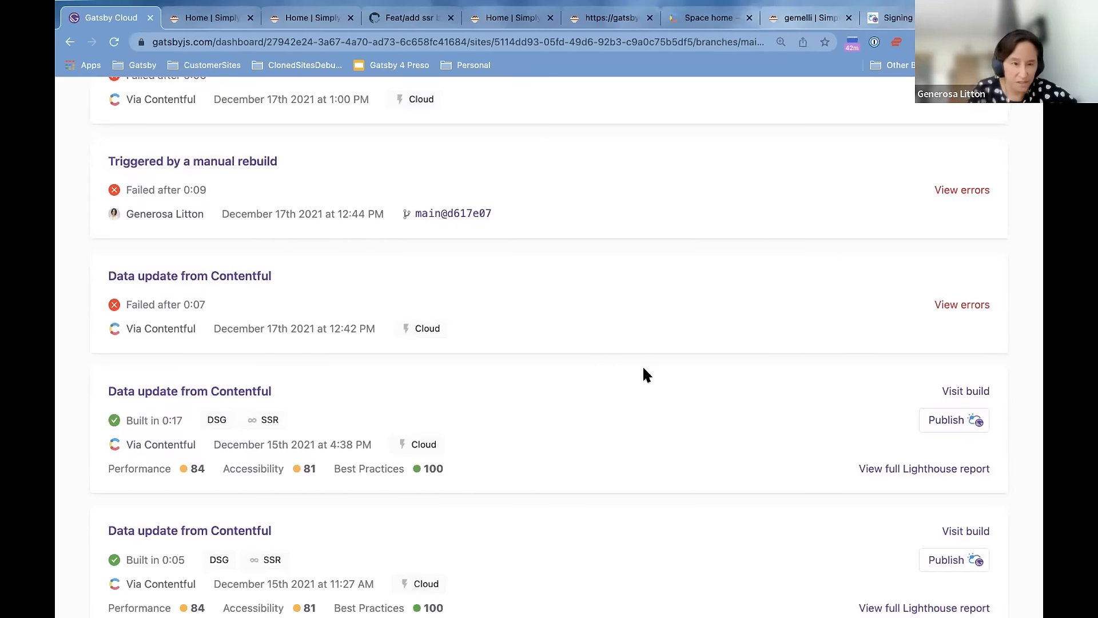
scroll(643, 368, up, 20)
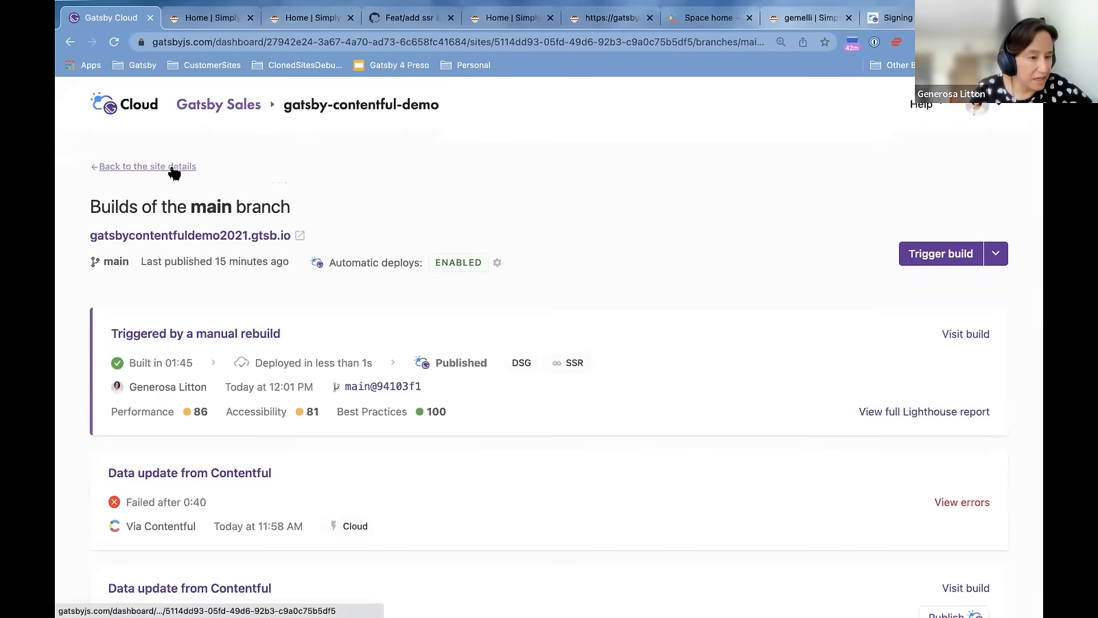
click(147, 166)
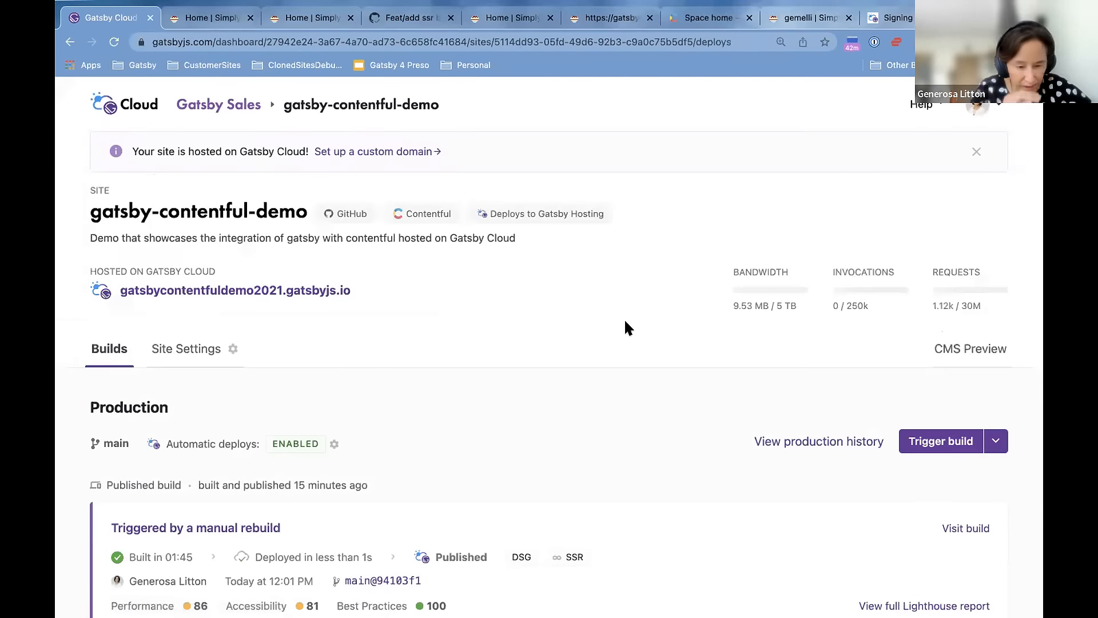
Highlight the DSG and SSR labels on the published production build
double_click(516, 554)
double_click(566, 555)
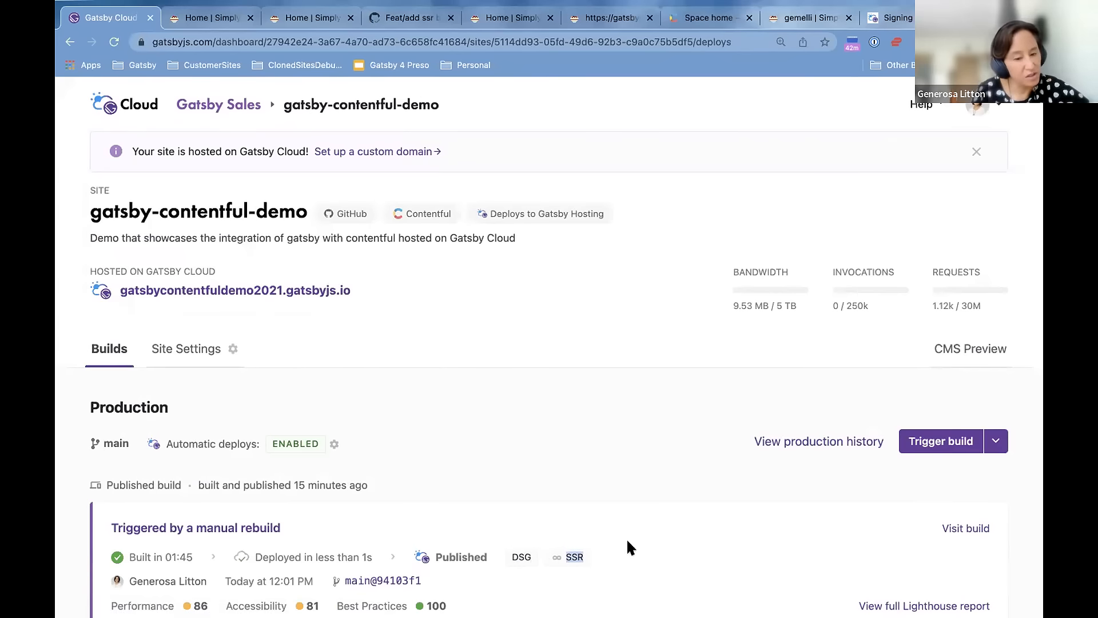
double_click(518, 555)
double_click(571, 556)
scroll(663, 549, down, 1)
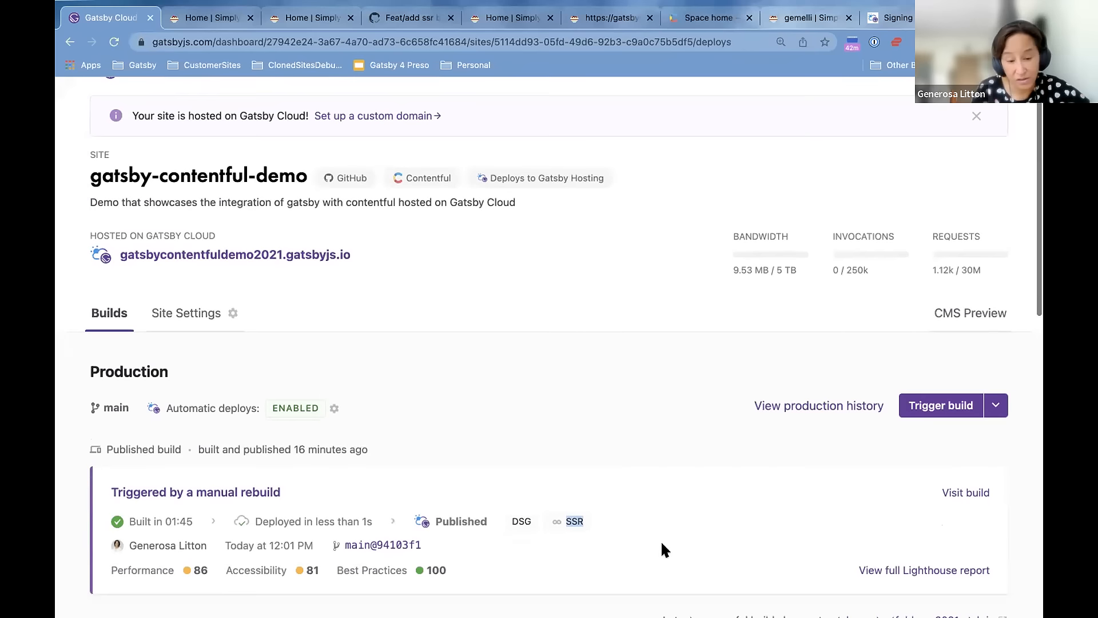
scroll(517, 377, up, 1)
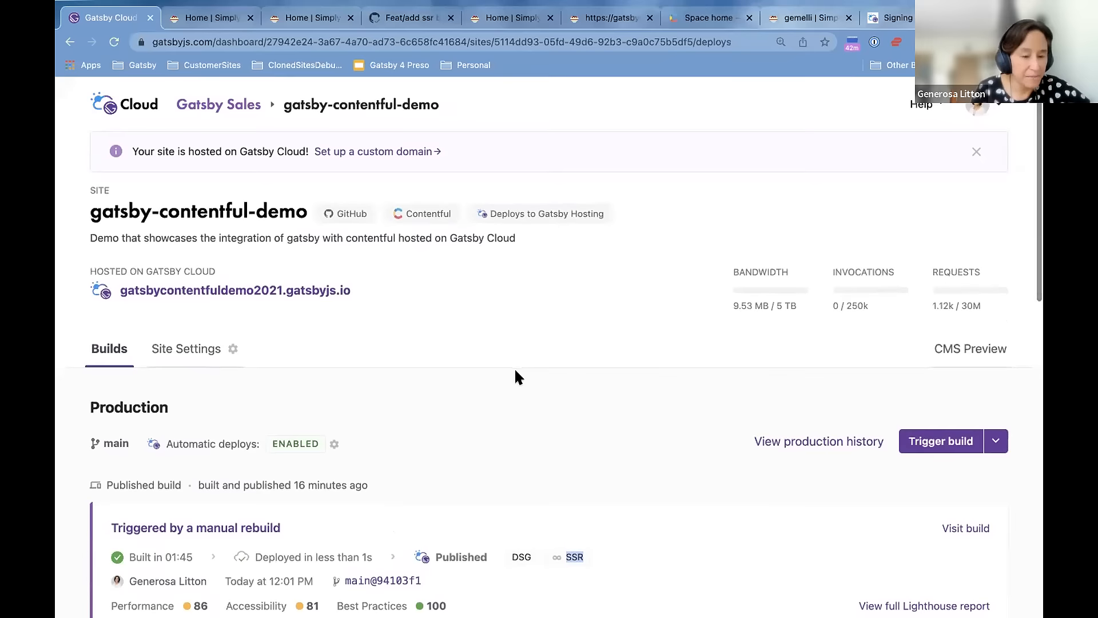
Open the live site gatsbycontentfuldemo2021.gatsbyjs.io and view Third Post from its blog list
click(292, 292)
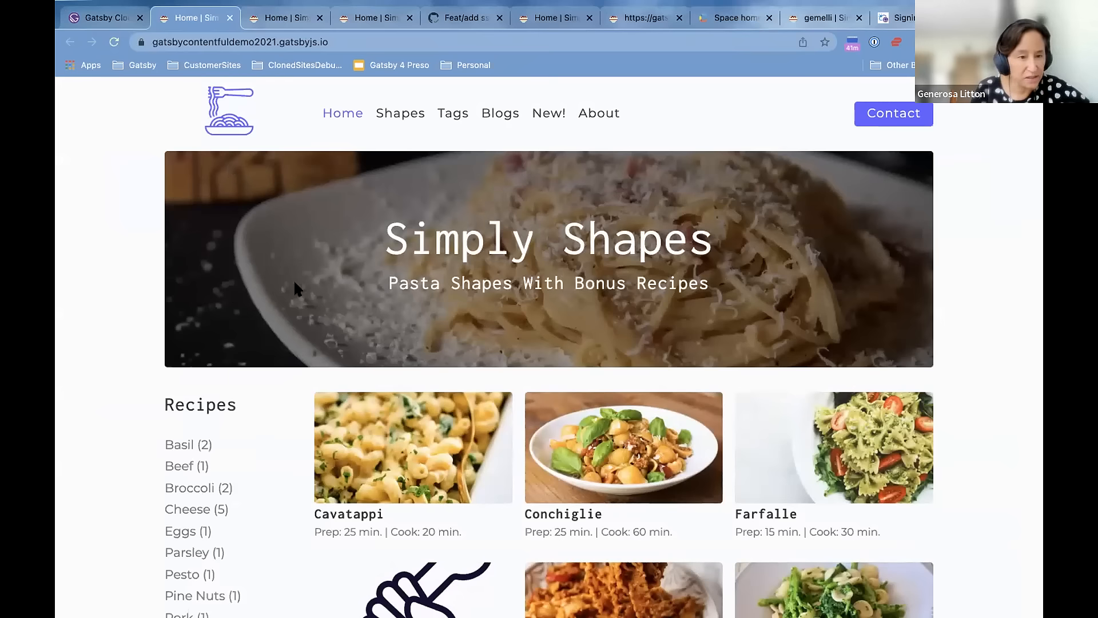
click(500, 112)
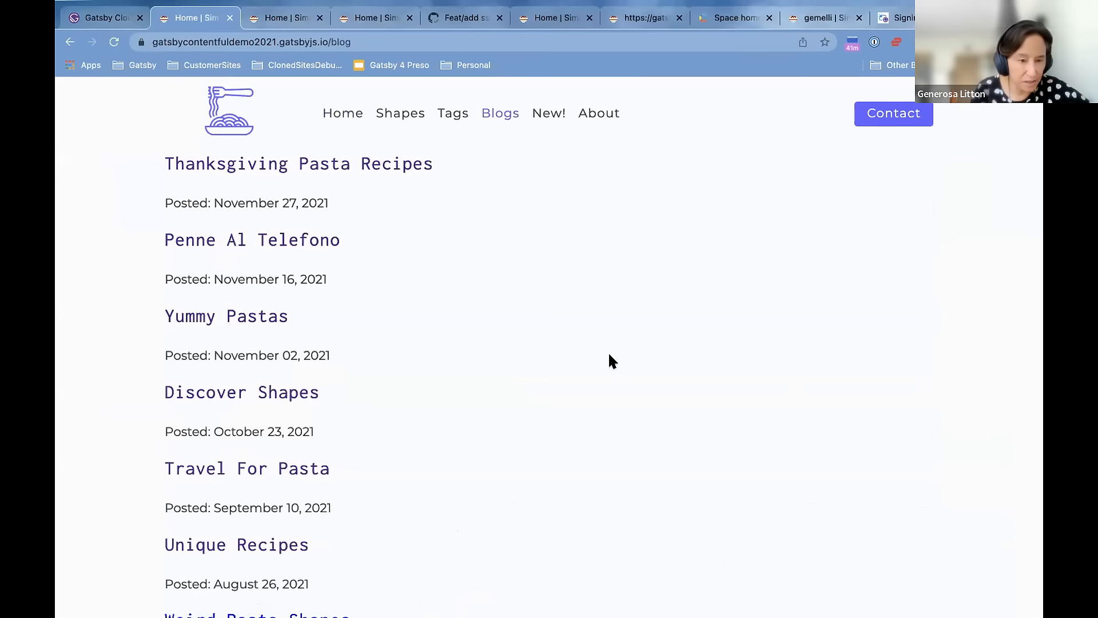
scroll(610, 356, down, 8)
scroll(609, 351, down, 5)
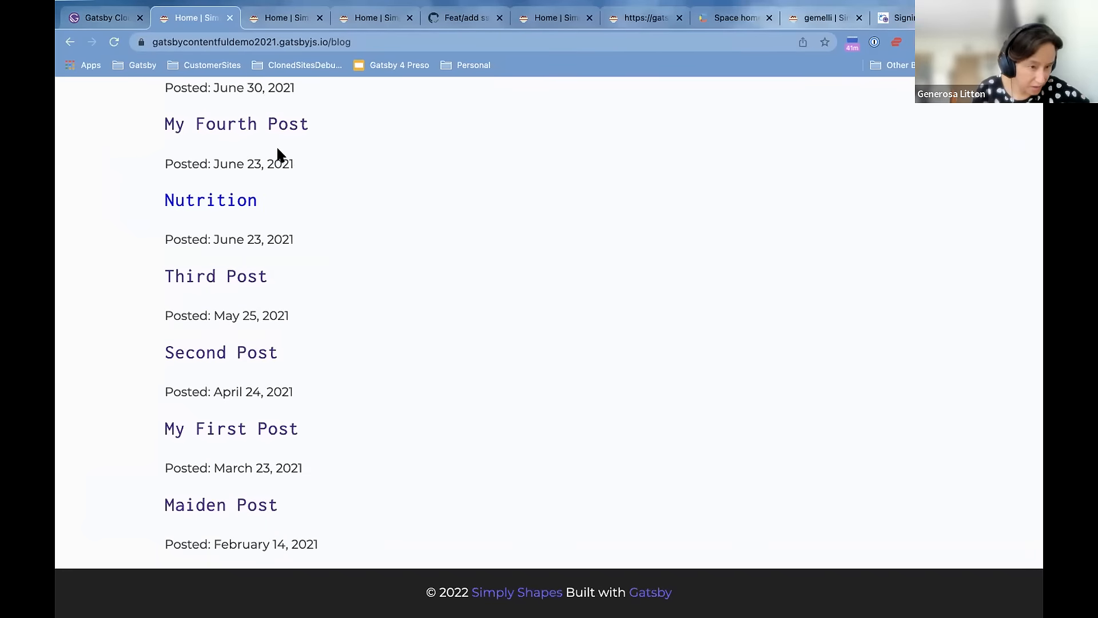
click(223, 277)
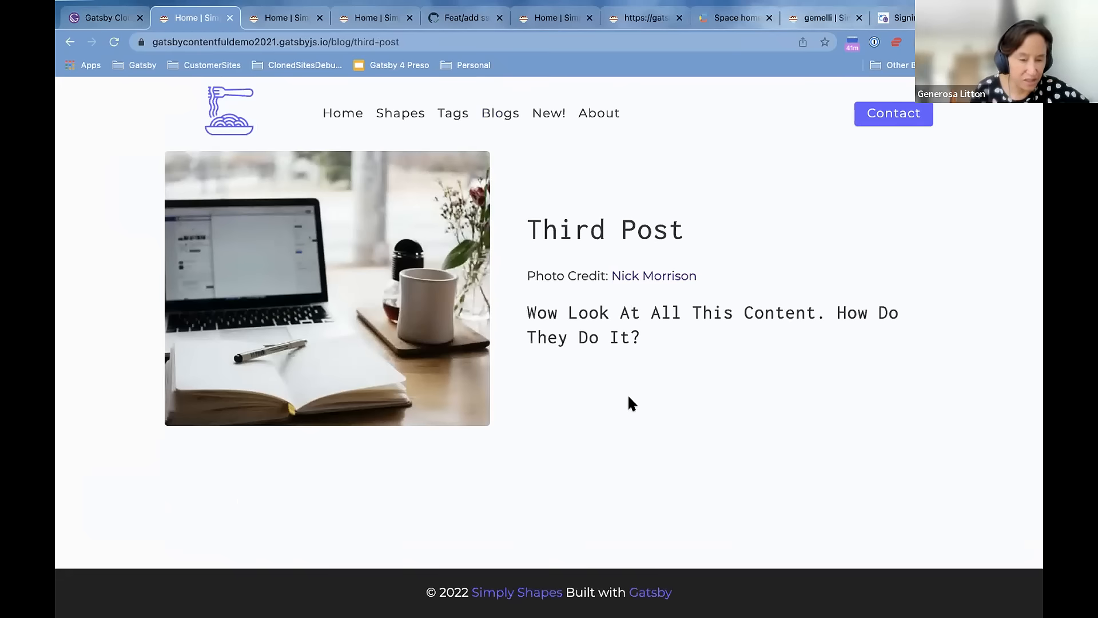
View Maiden Post from the live site's blog list and return to the list
click(496, 111)
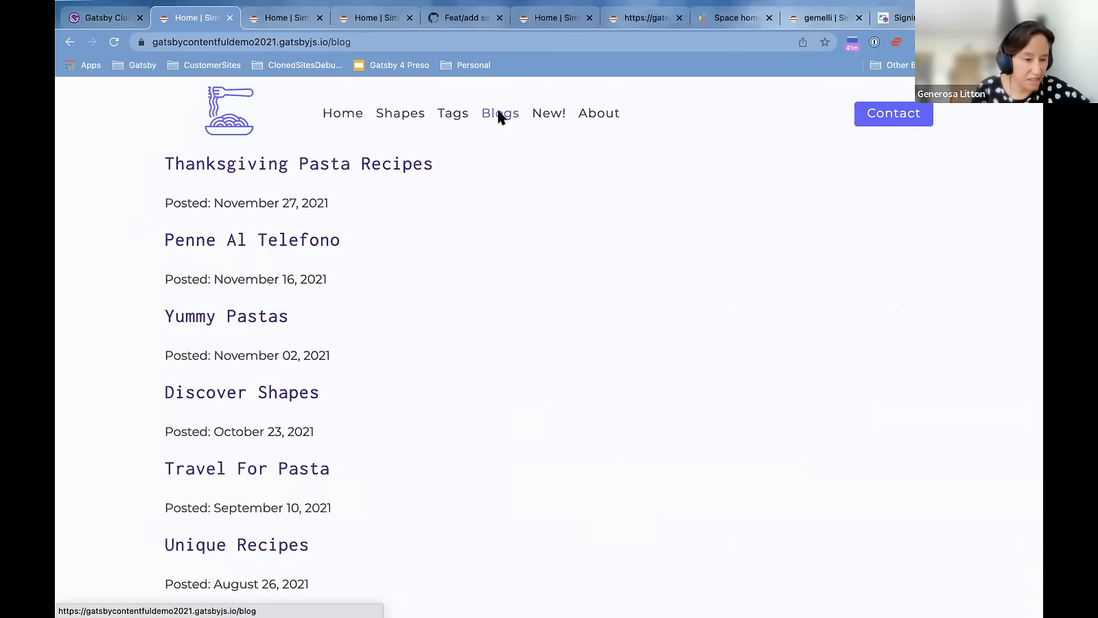
scroll(432, 463, down, 3)
scroll(432, 466, down, 5)
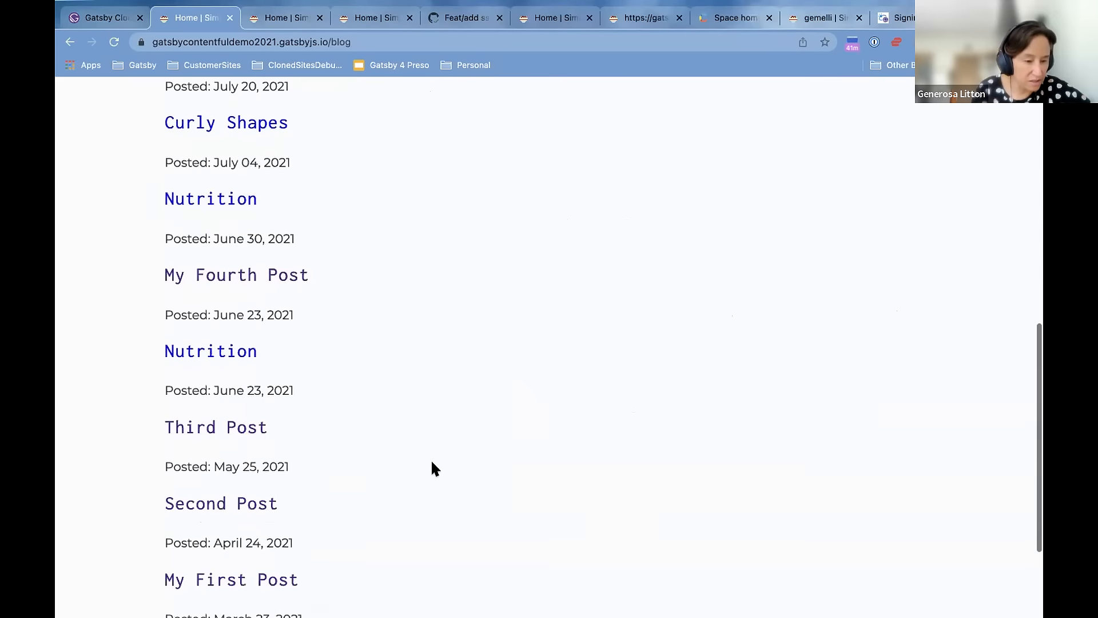
click(239, 534)
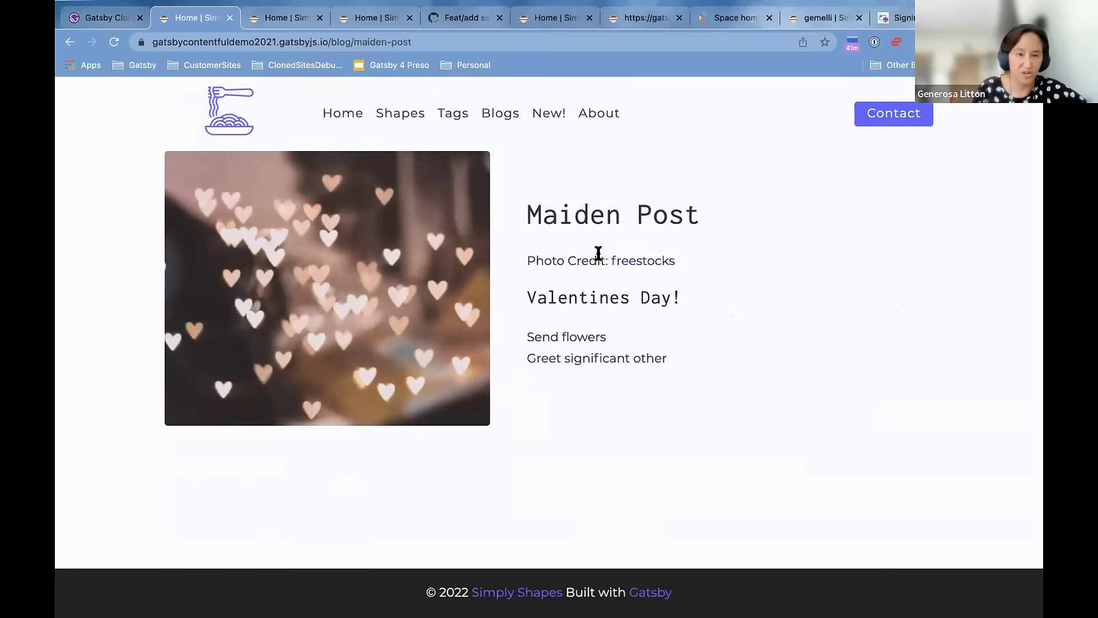
click(508, 118)
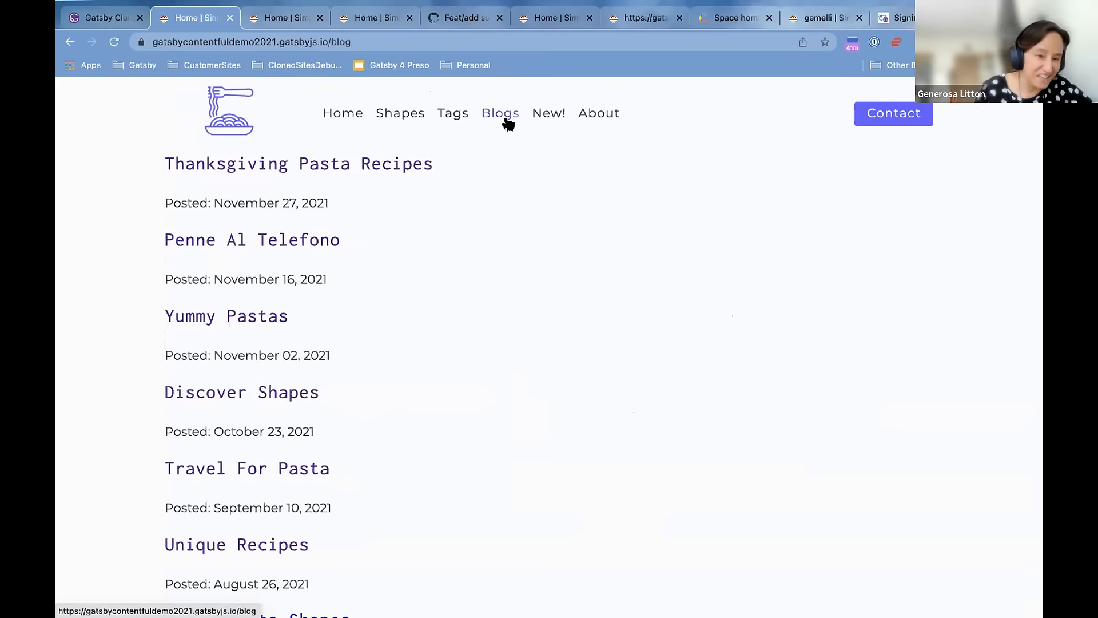
scroll(523, 323, down, 1)
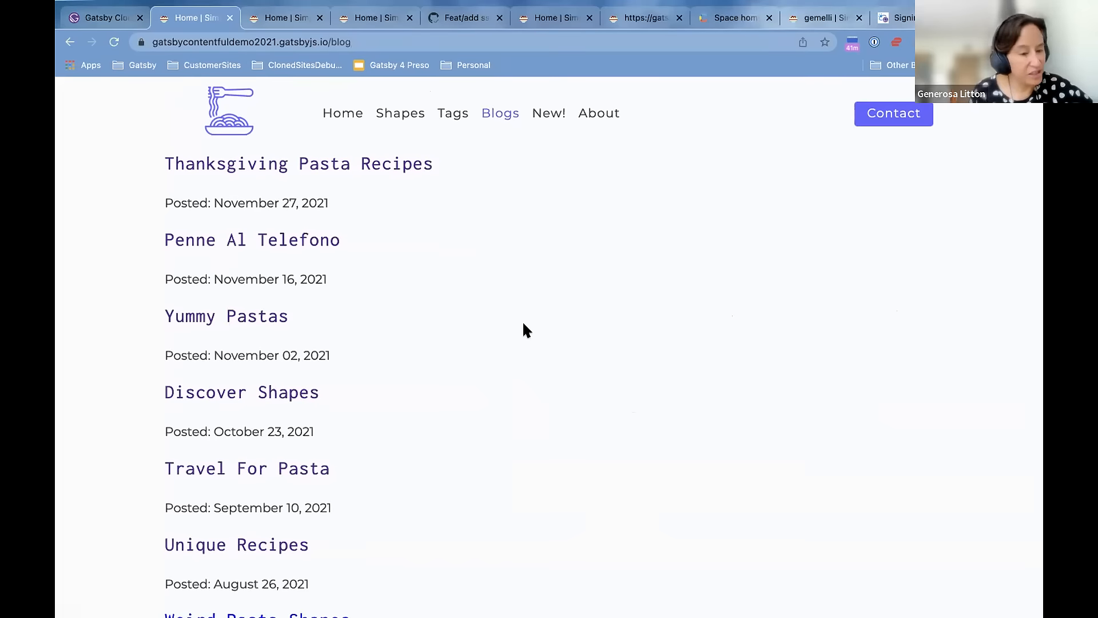
View the live site's New! recipe page, reload it to check the server-rendered recipe, and return to the home page
click(548, 120)
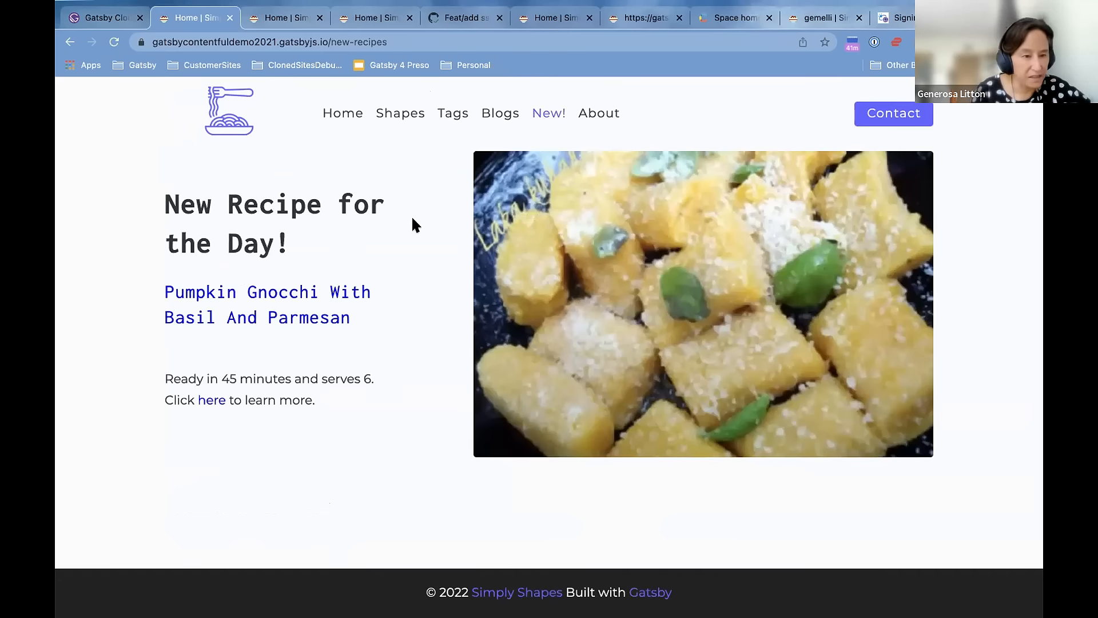
click(539, 112)
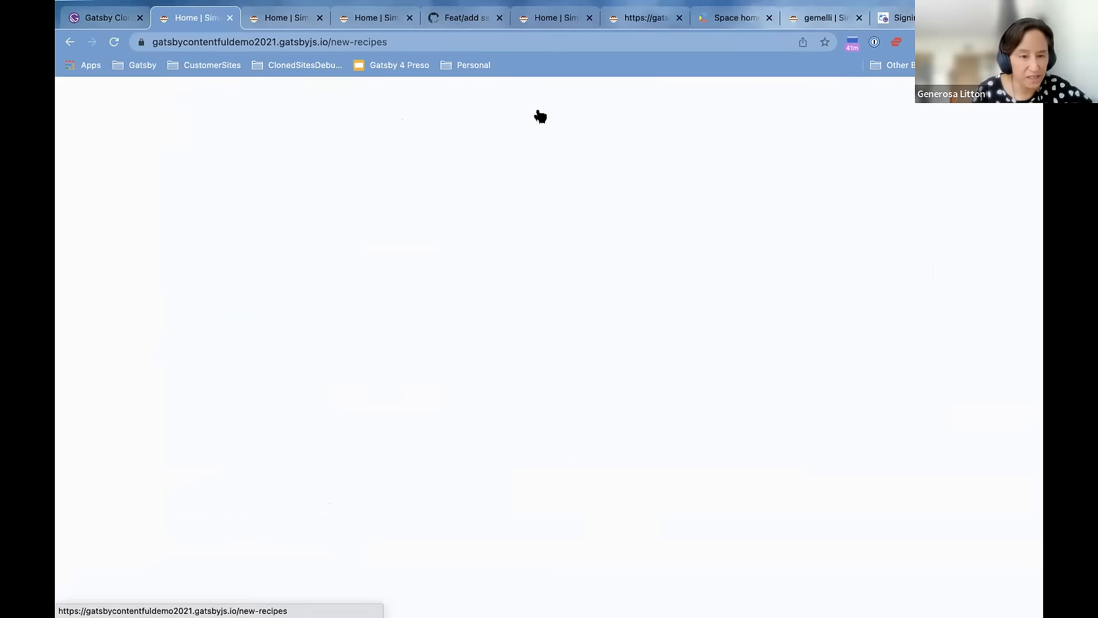
click(113, 40)
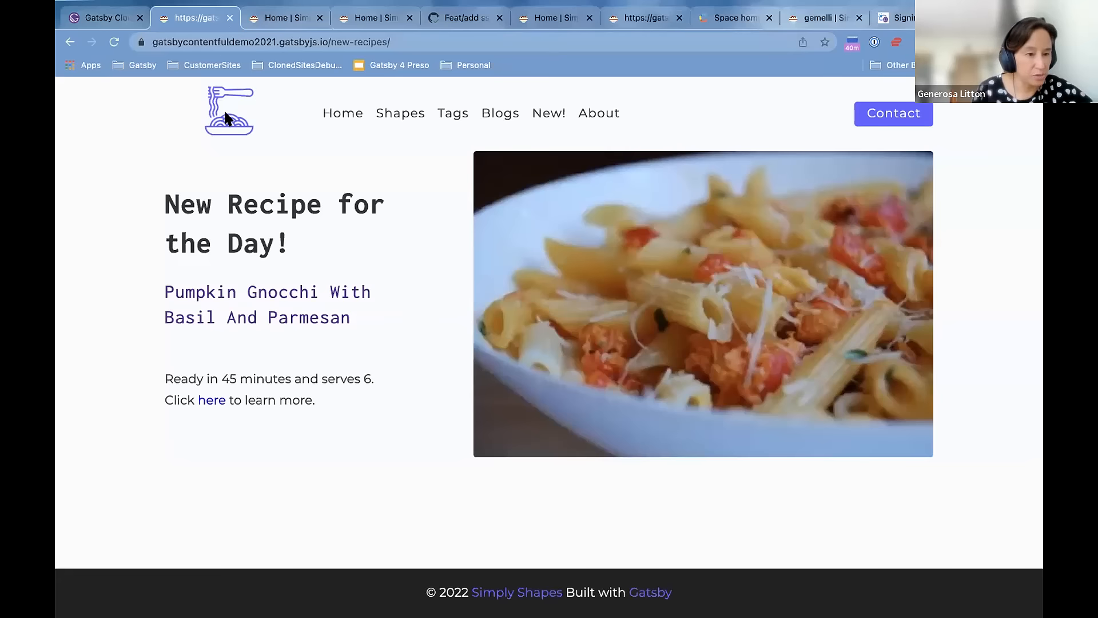
click(338, 116)
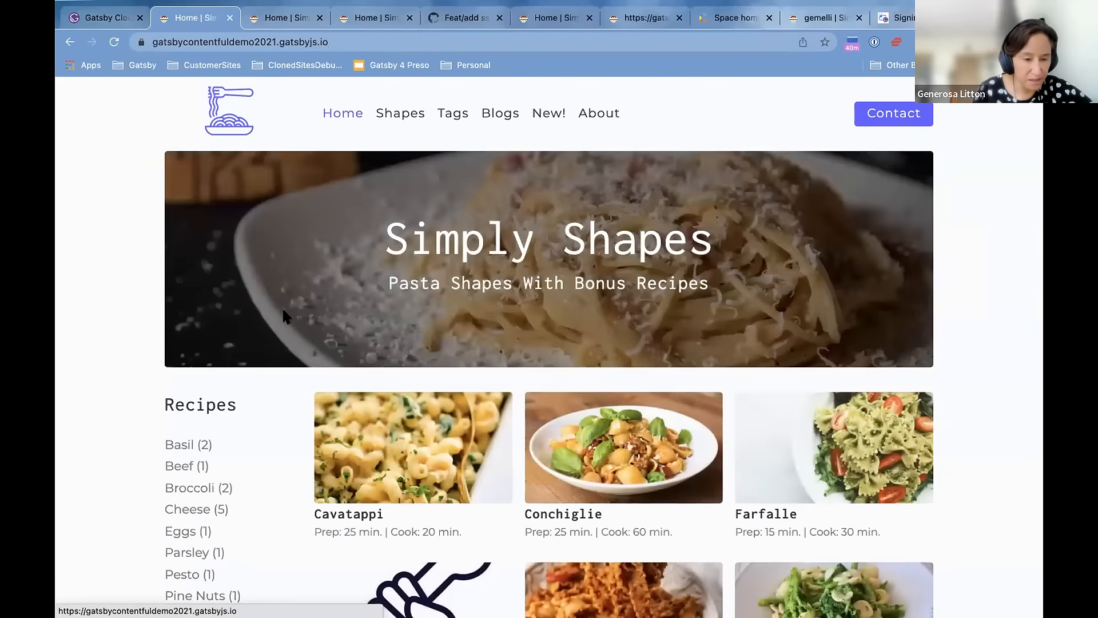
View the Gemelli recipe page from the live site's home page
scroll(283, 312, down, 3)
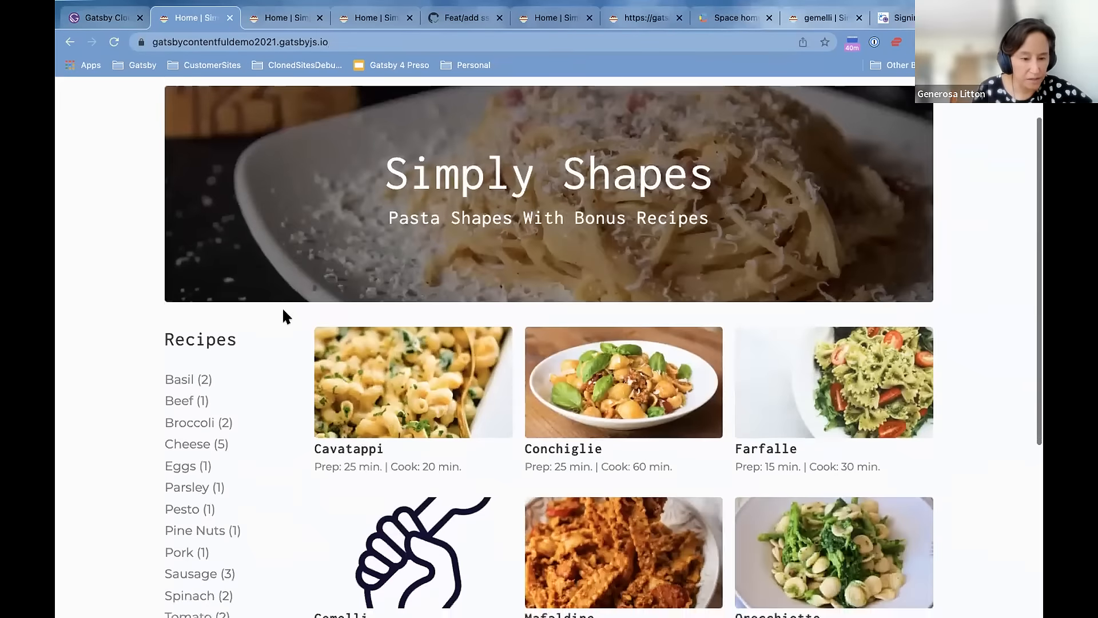
scroll(288, 423, down, 1)
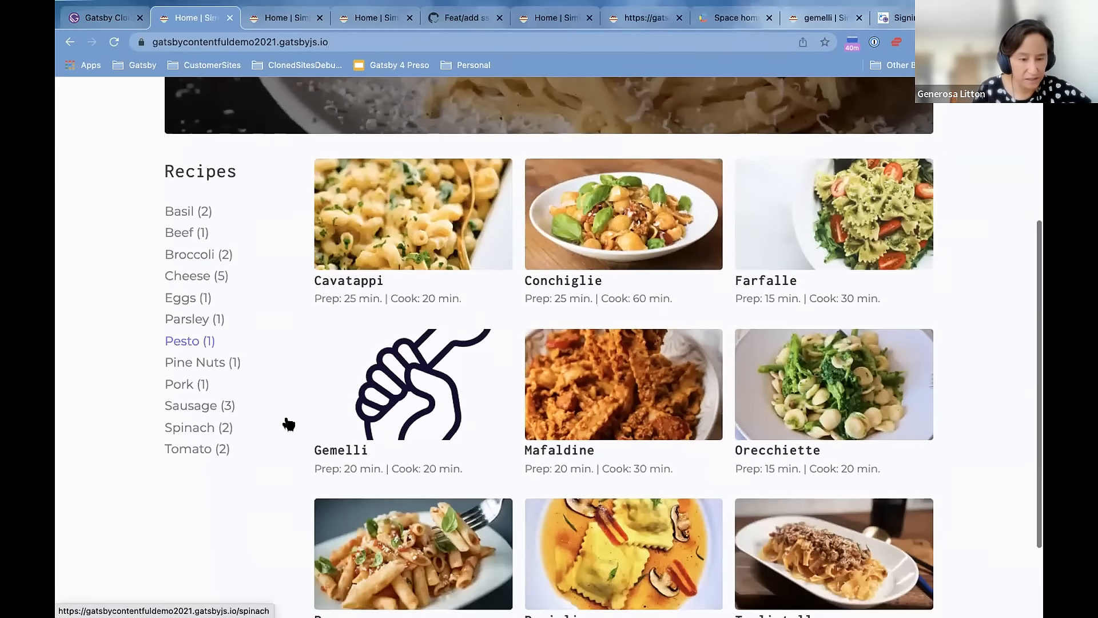
click(443, 396)
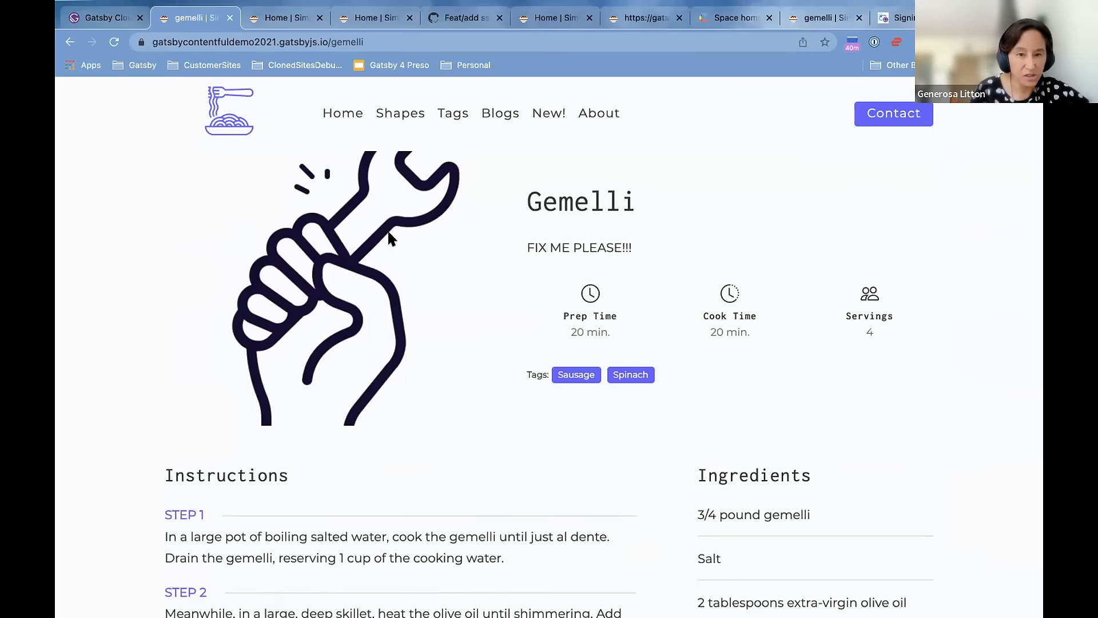
Switch to Contentful, open the gemelli entry from the content list, and check its existing Gatsby preview page
click(718, 16)
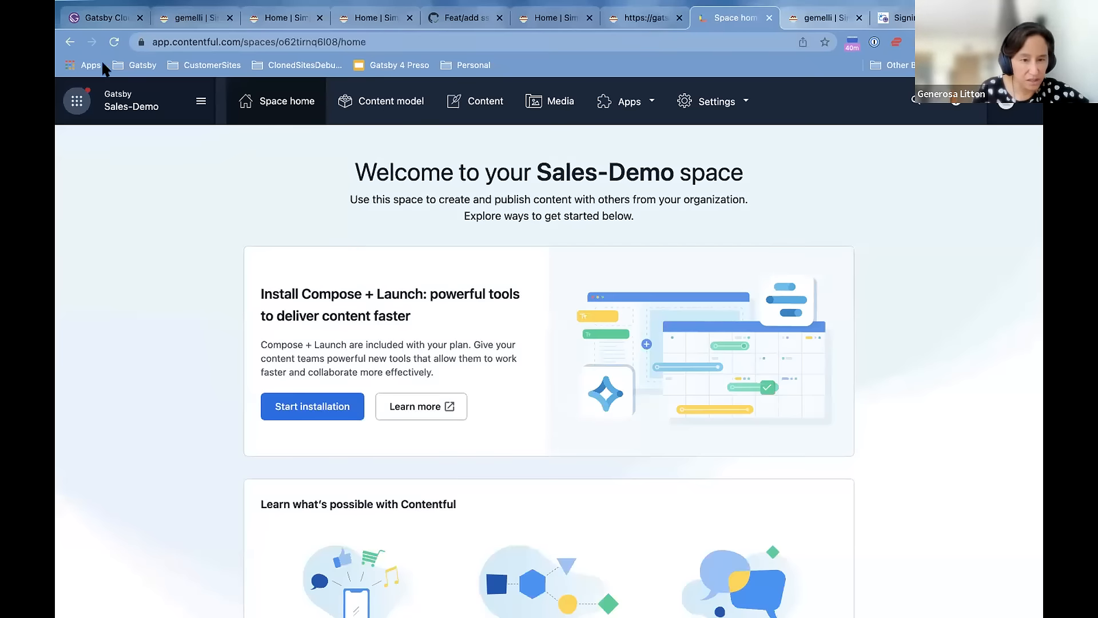
click(480, 101)
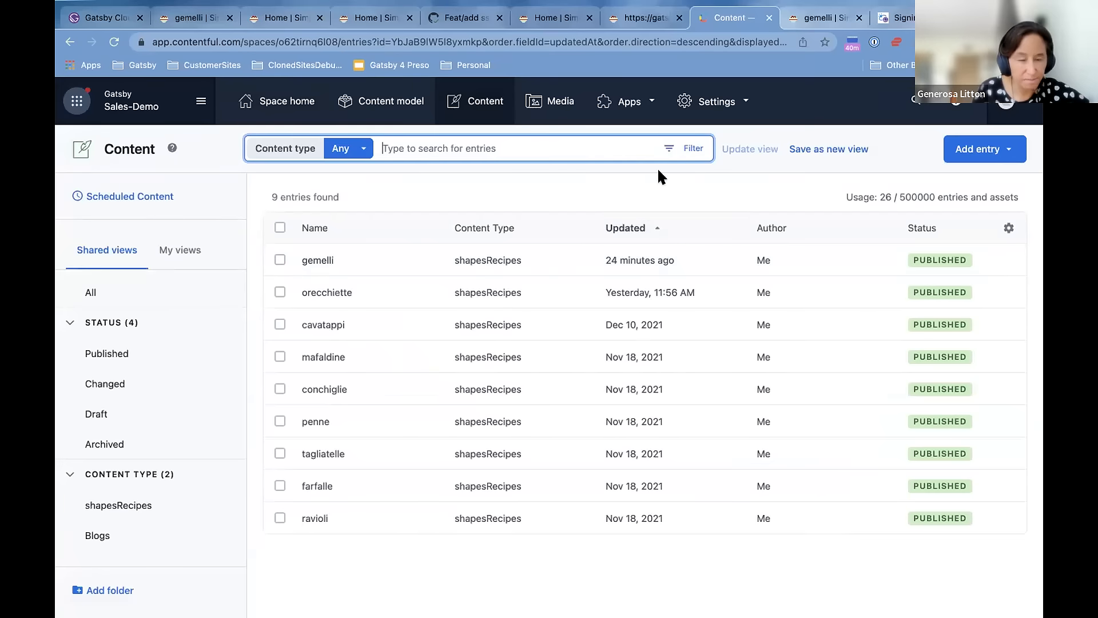
click(325, 261)
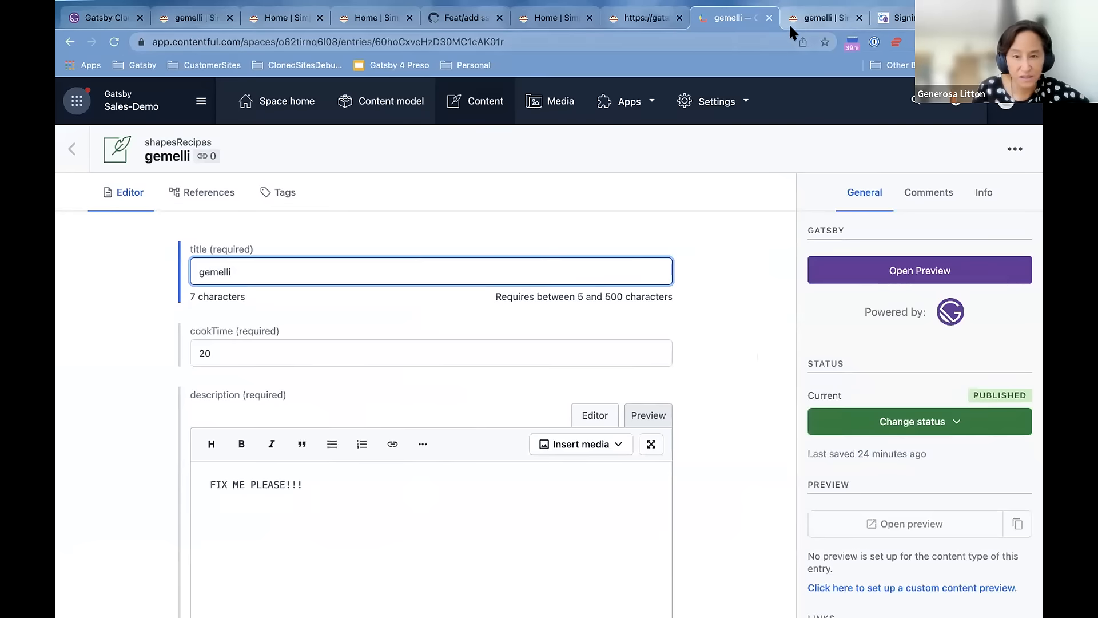
click(820, 13)
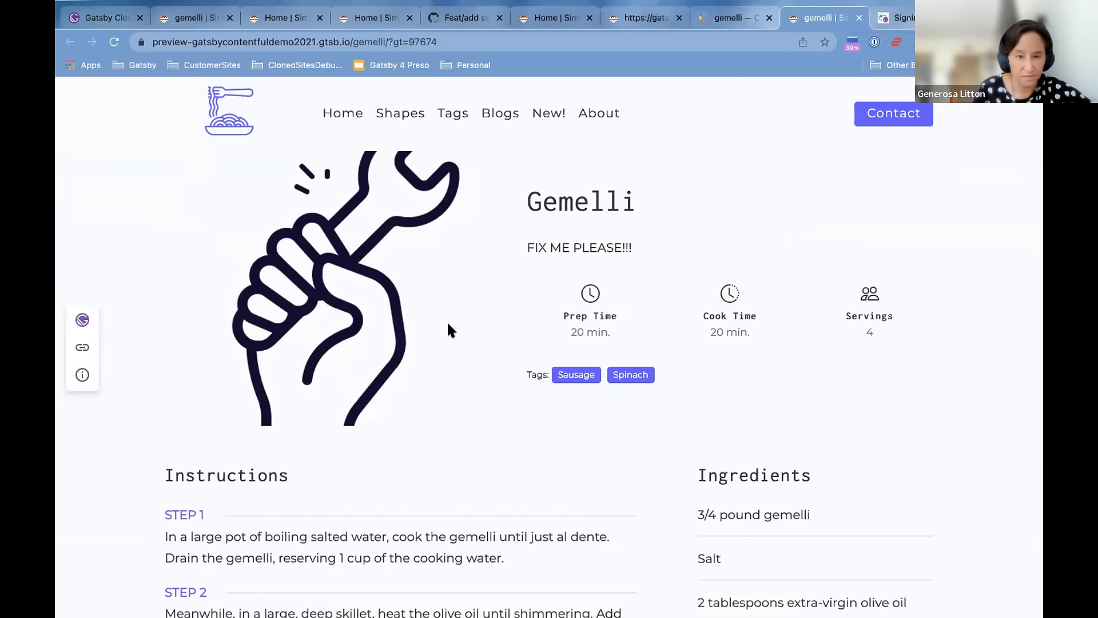
click(740, 18)
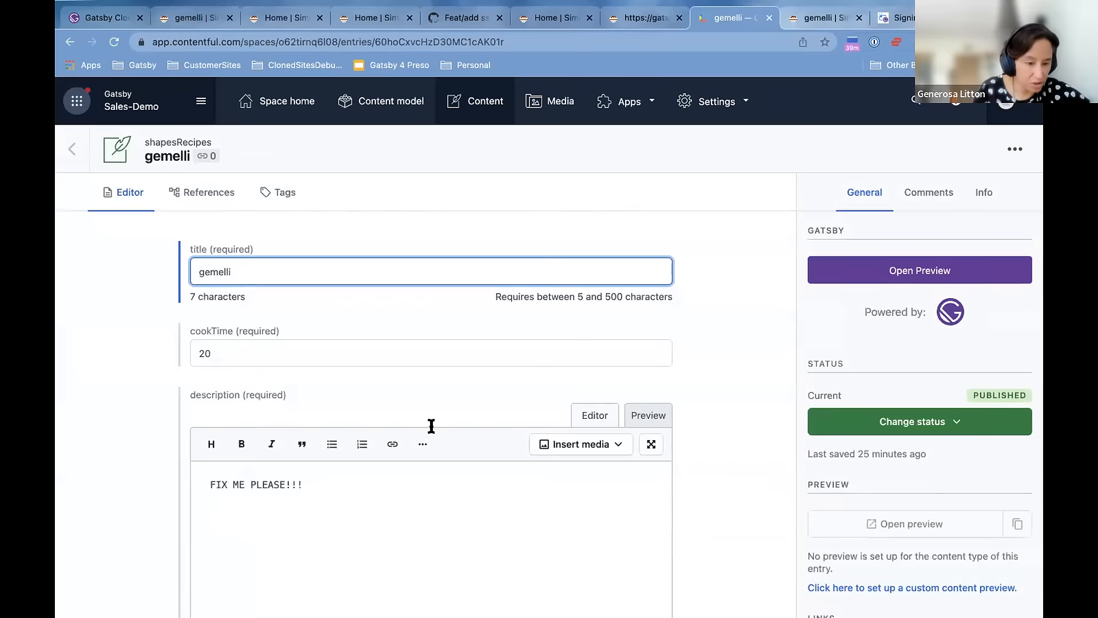
Switch to Notes and copy the gemelli description, source and recipe link from the ABOUT CONTENT note
scroll(323, 485, down, 6)
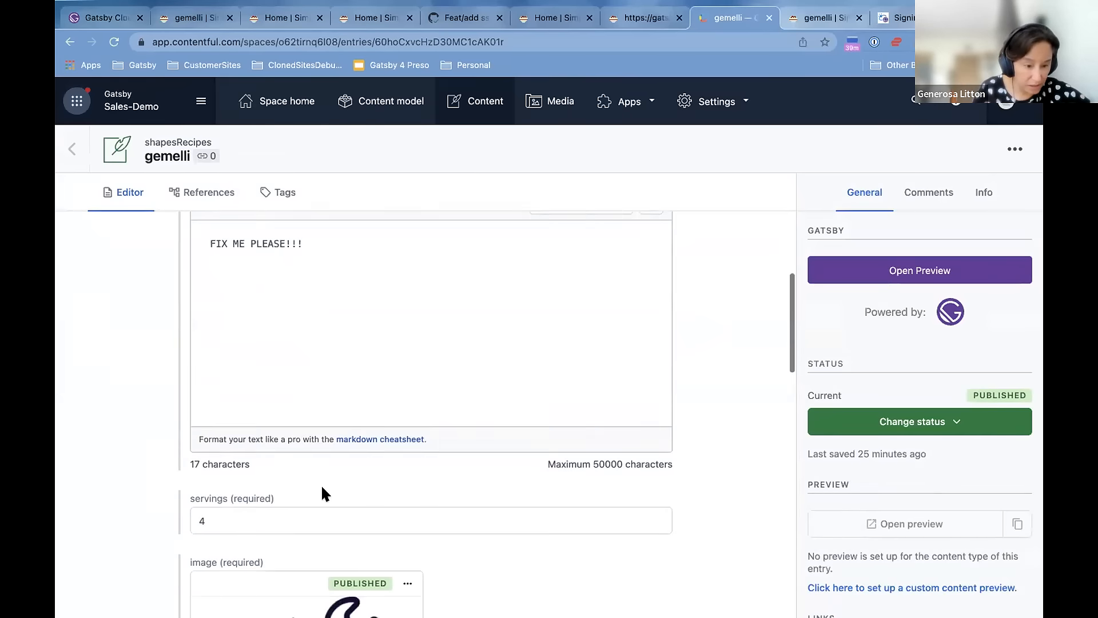
mouse_move(366, 612)
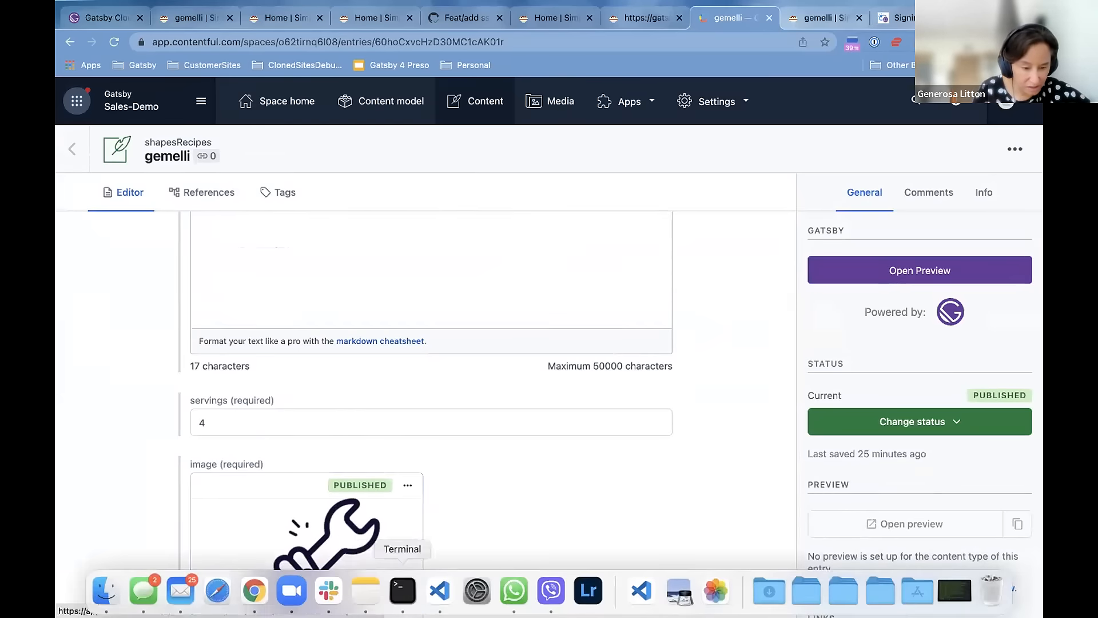
click(364, 592)
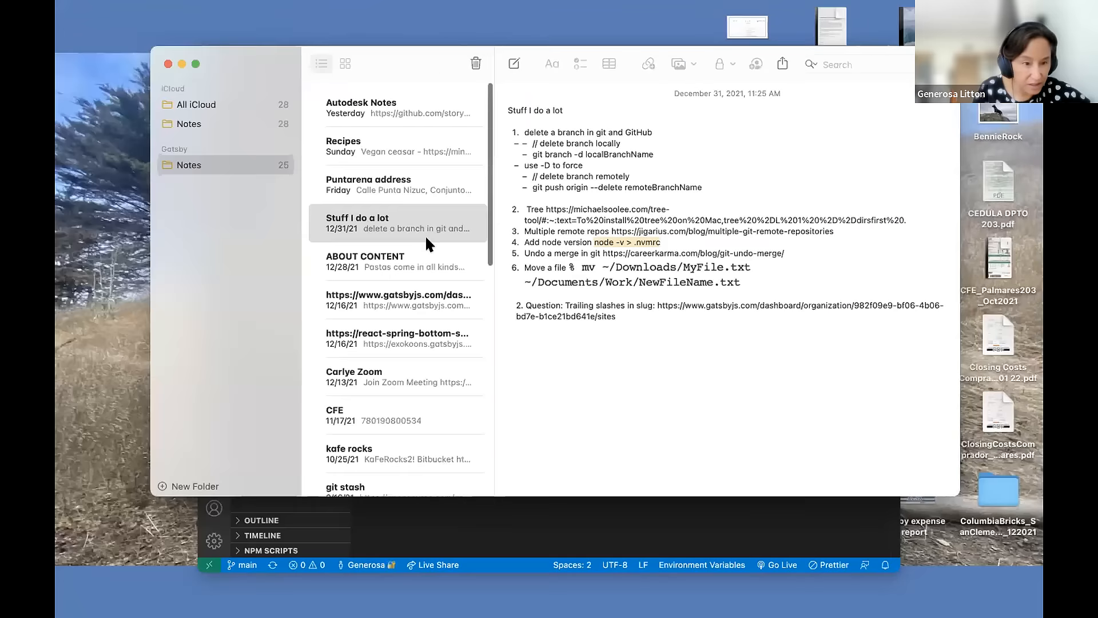
click(343, 146)
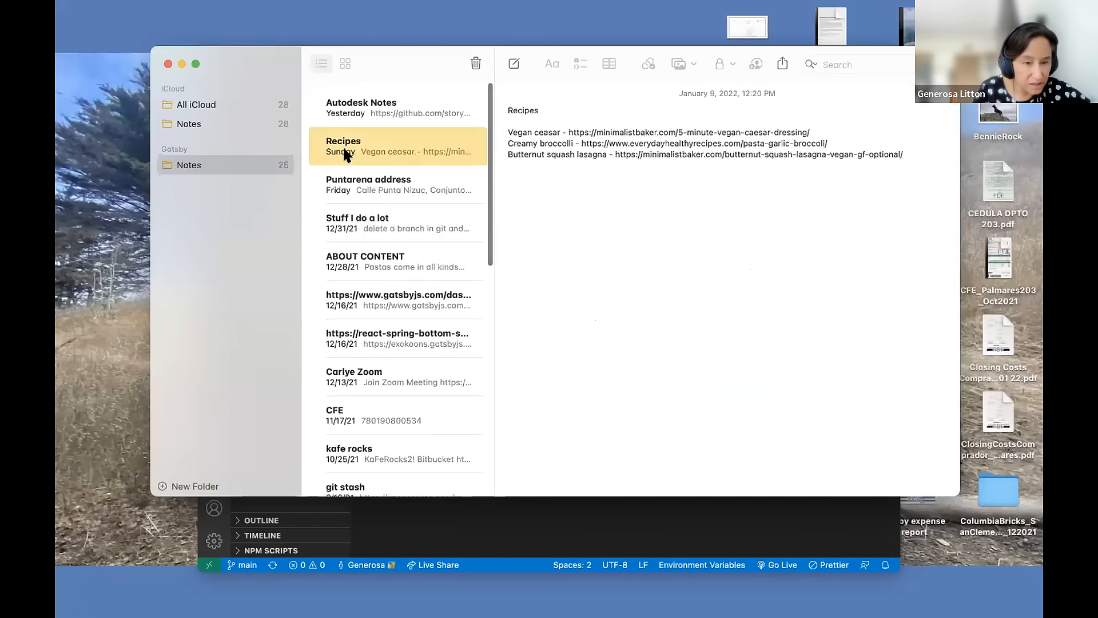
scroll(390, 344, down, 3)
scroll(390, 345, down, 3)
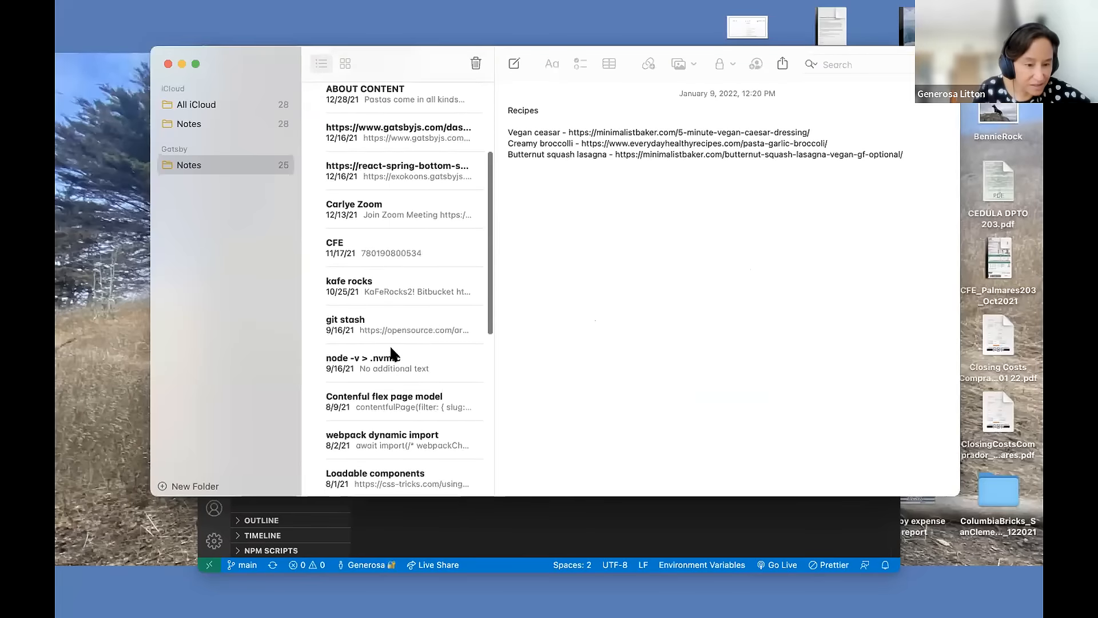
click(380, 384)
scroll(379, 332, up, 5)
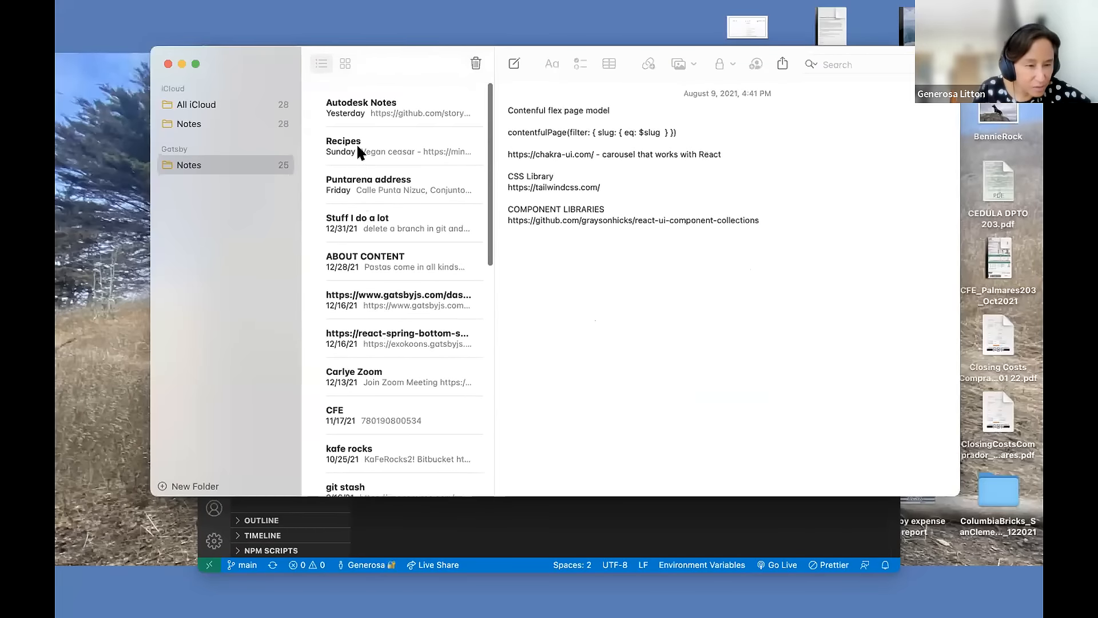
click(369, 255)
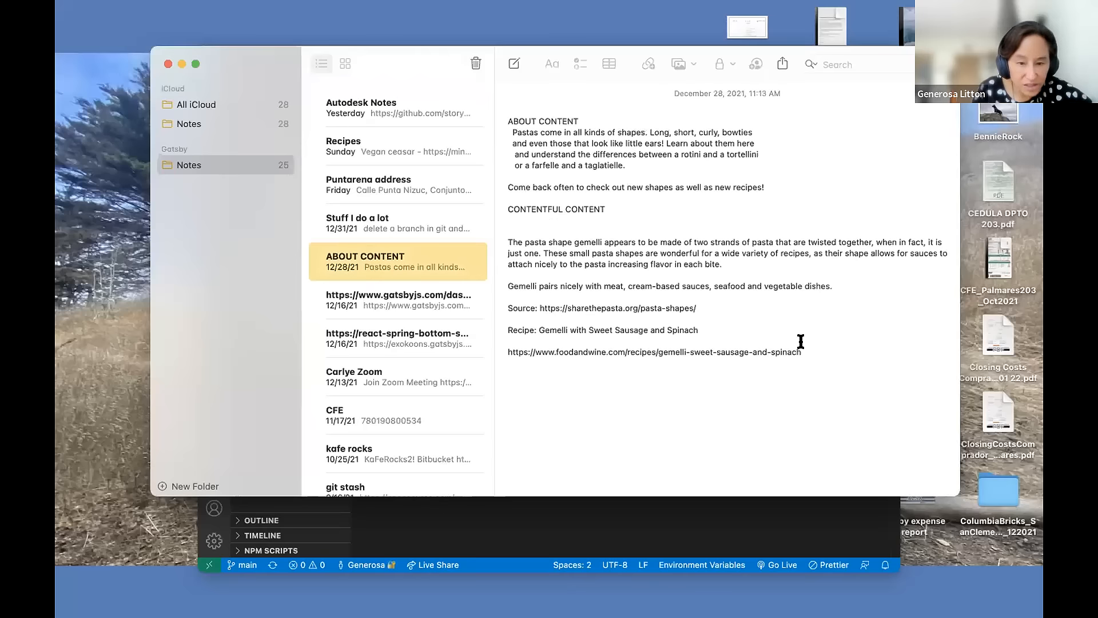
drag(803, 352, 503, 241)
key(super+c)
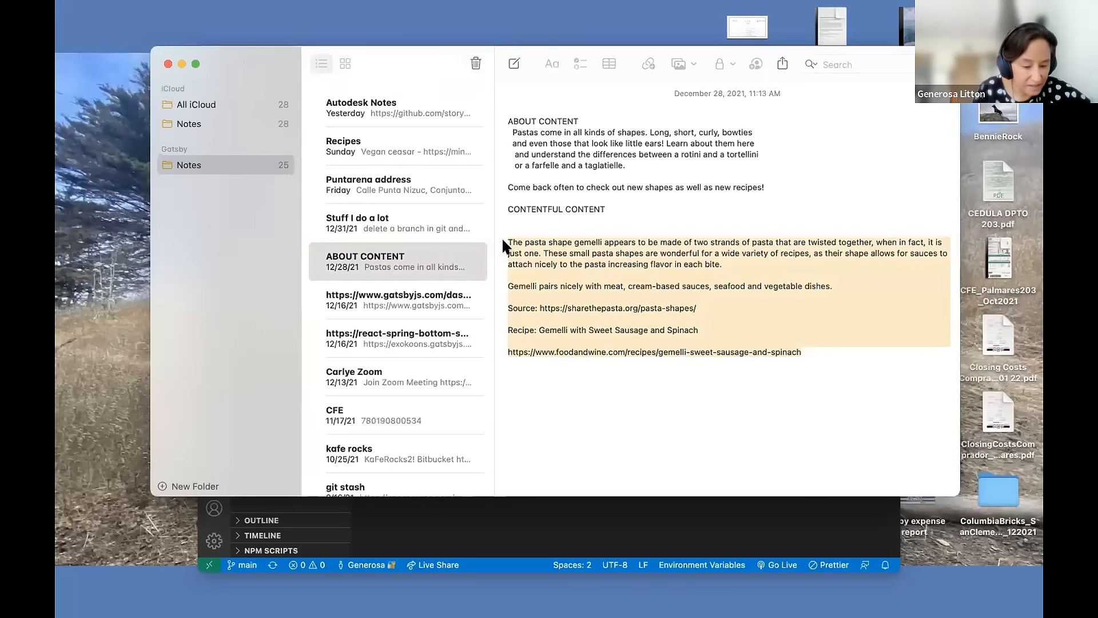
Return to Contentful and replace the gemelli entry's description with the copied text
key(ctrl+Right)
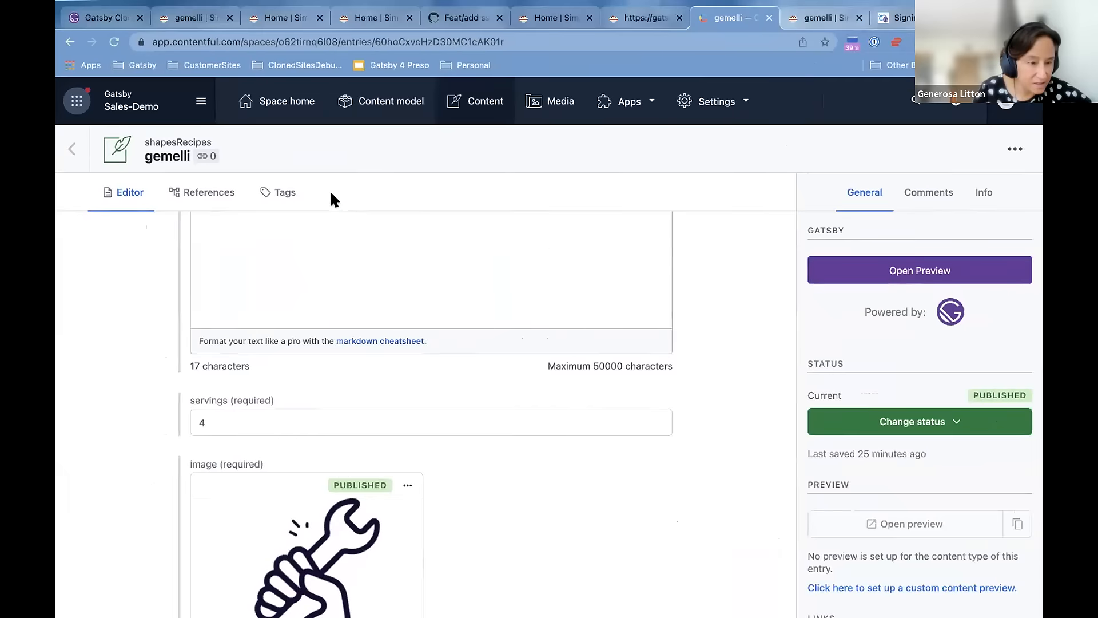
scroll(330, 258, up, 5)
drag(305, 341, 178, 332)
key(super+v)
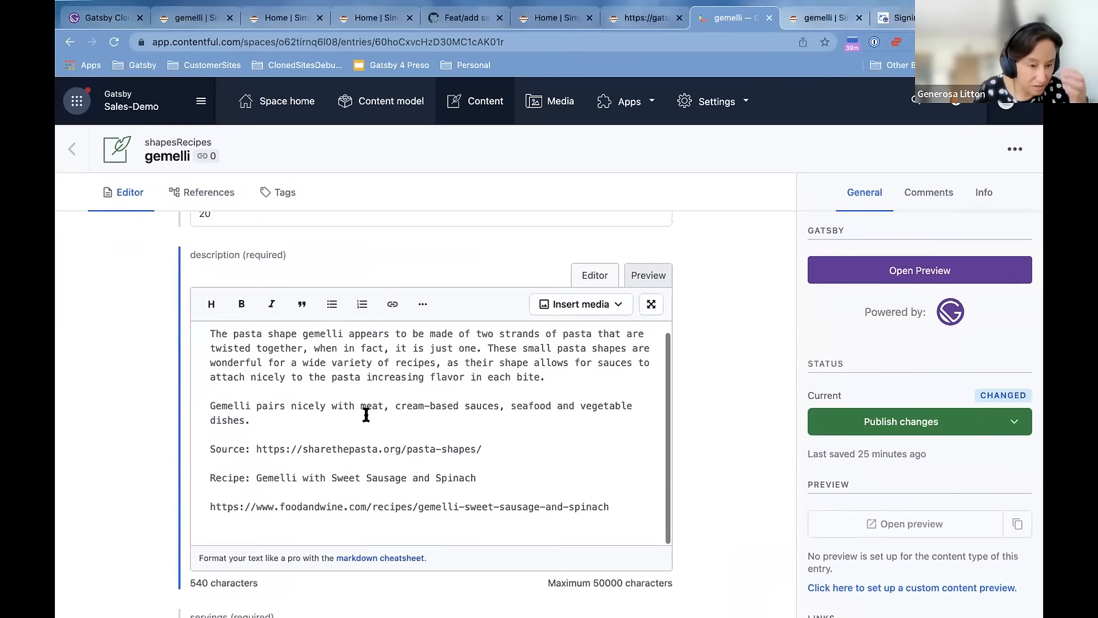
Replace the gemelli entry's image fix.png with the existing media asset gemelli2
scroll(738, 415, down, 6)
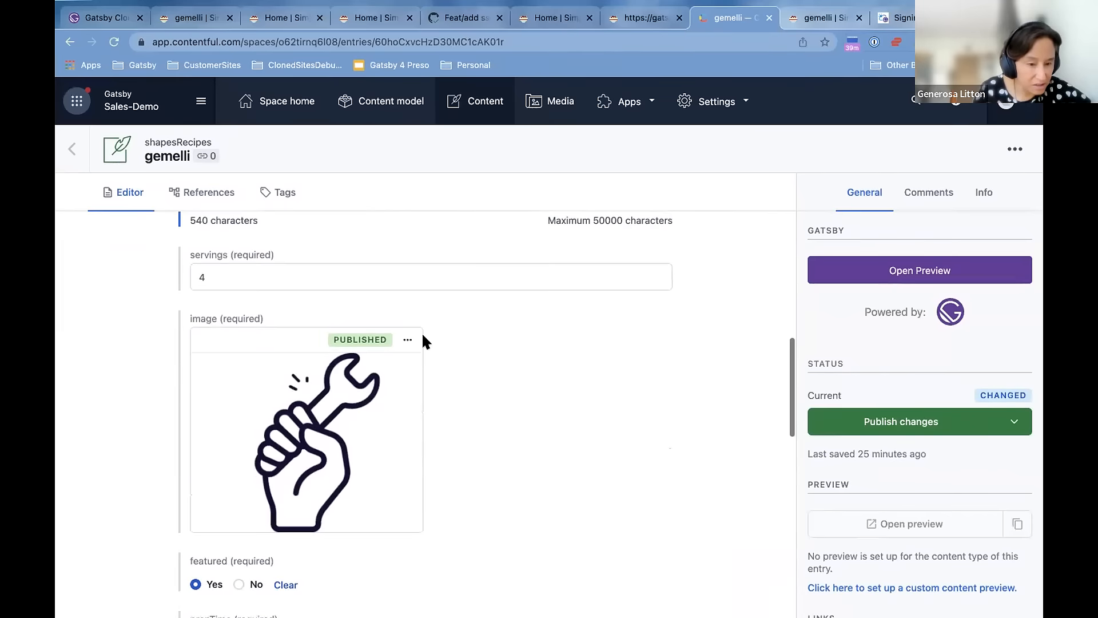
click(408, 339)
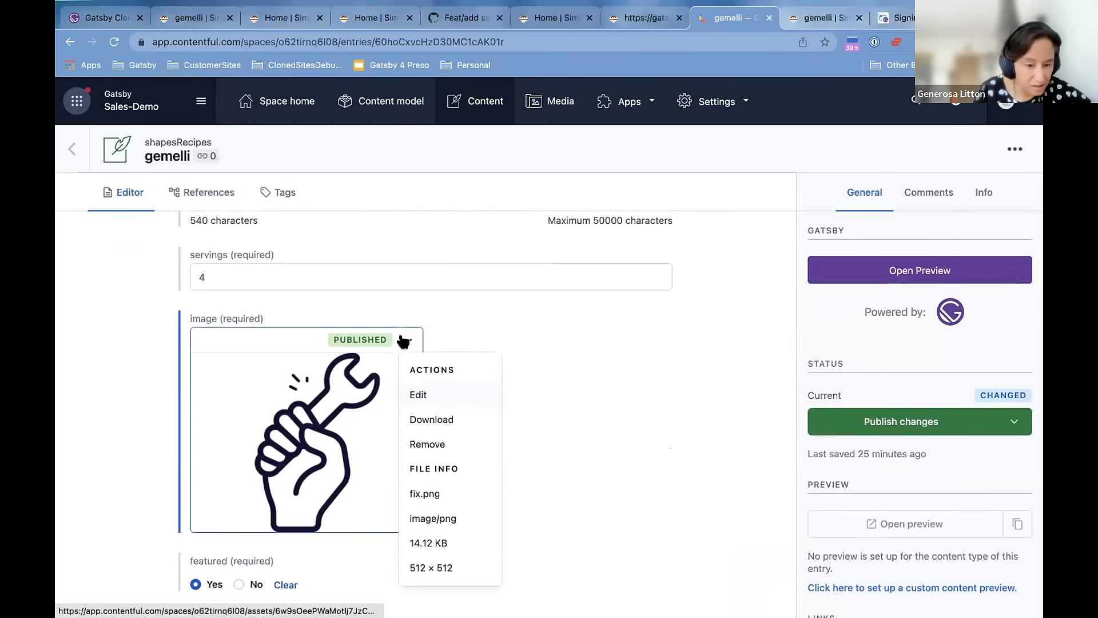
click(422, 446)
click(435, 359)
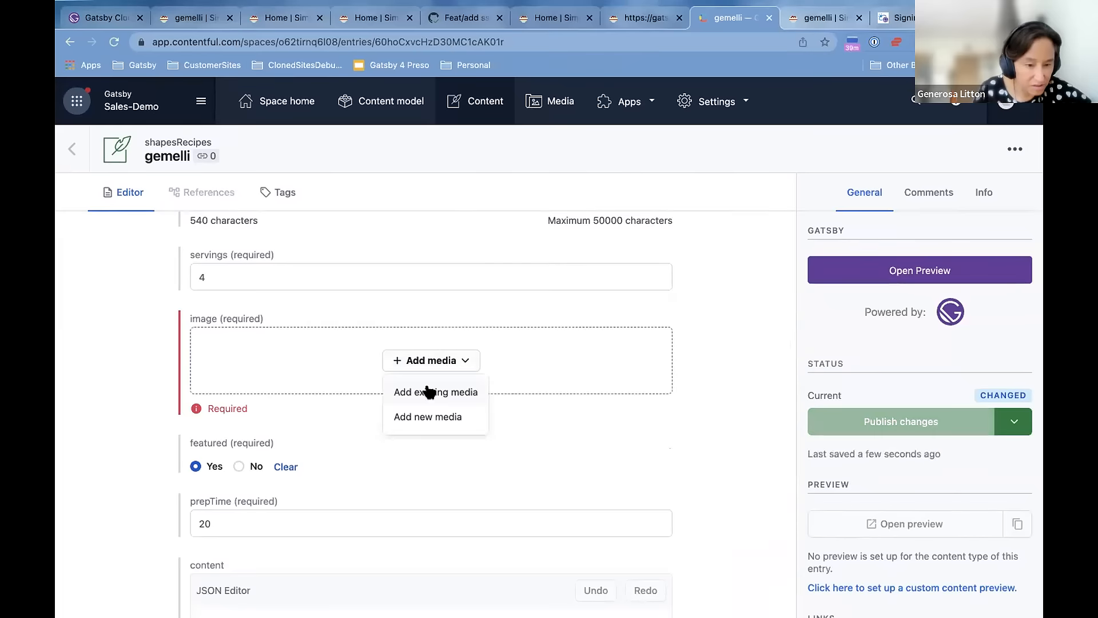
click(429, 392)
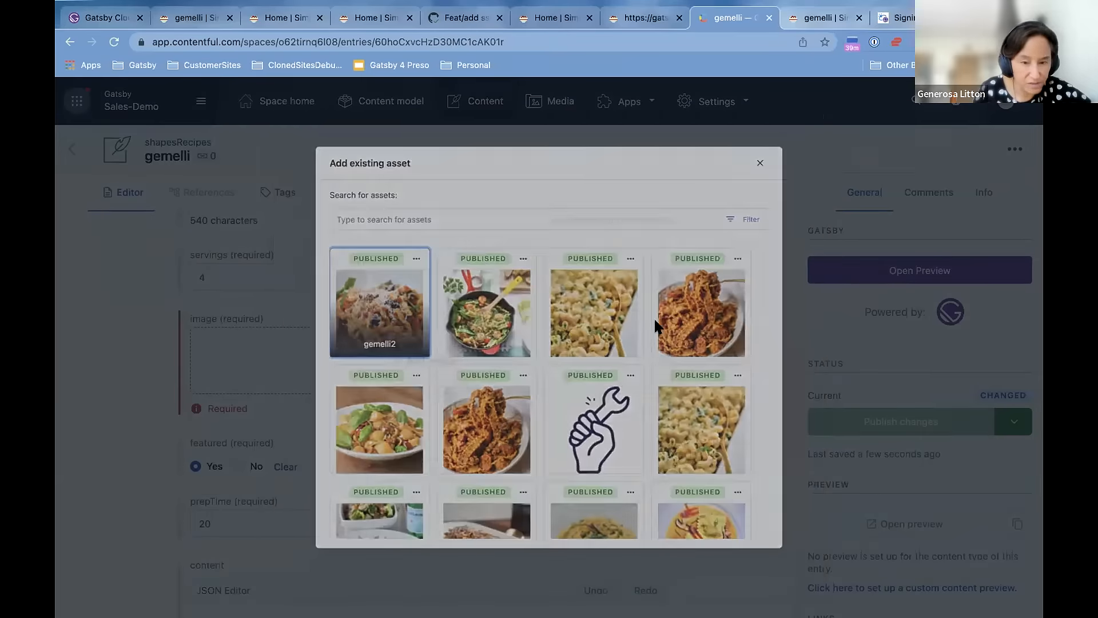
click(678, 319)
scroll(679, 318, down, 8)
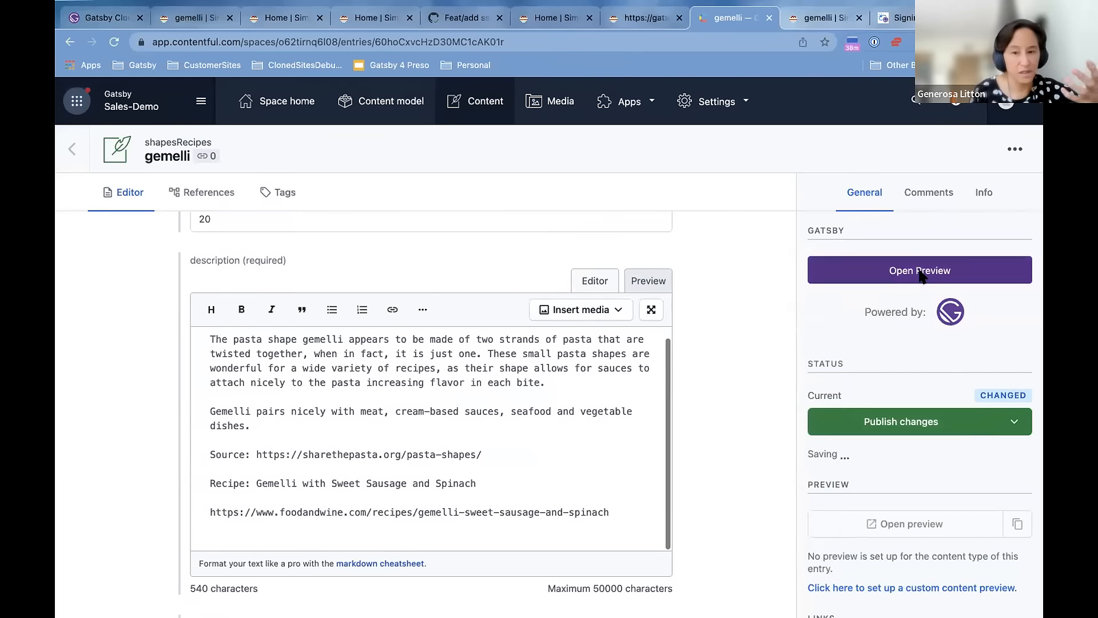
Open the entry's Gatsby preview and review the CMS Preview builds of gatsby-contentful-demo in Gatsby Cloud
click(922, 276)
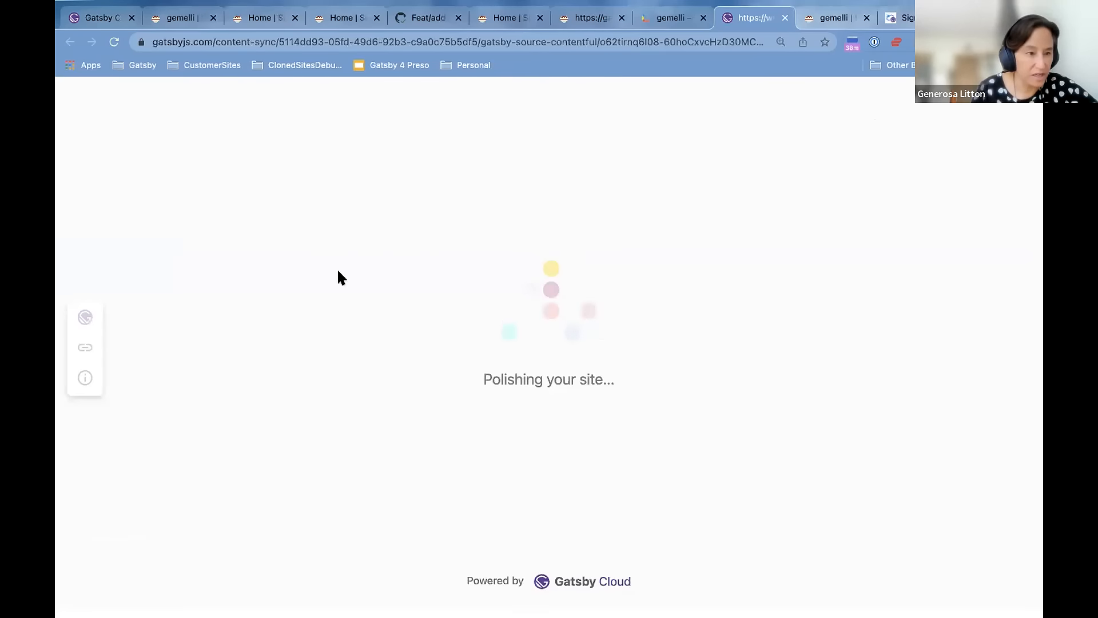
click(107, 17)
scroll(315, 263, down, 2)
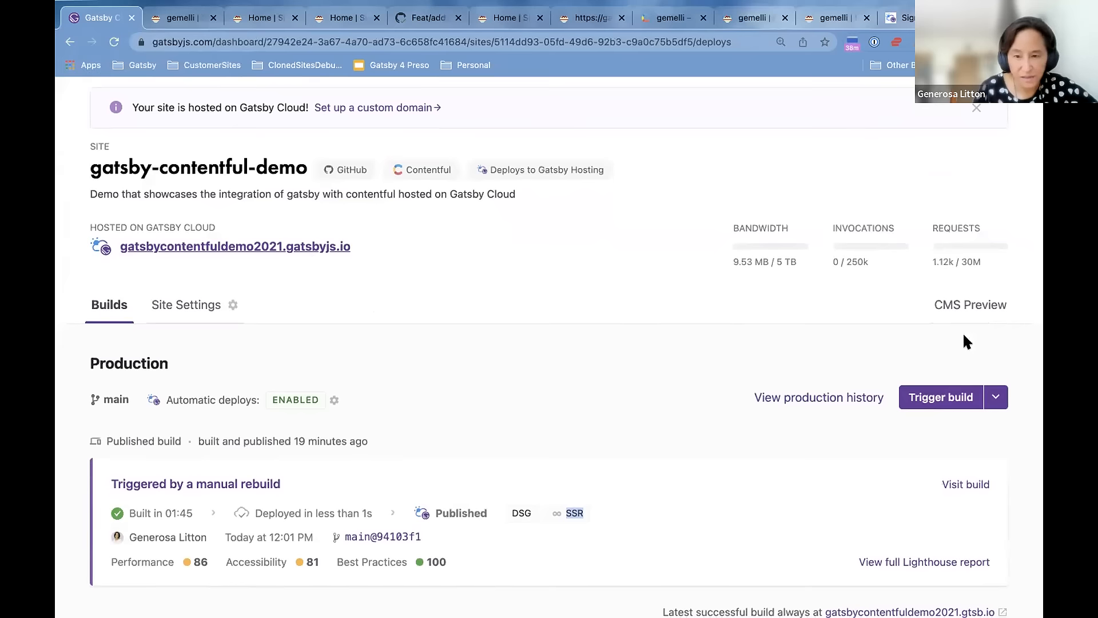
click(969, 304)
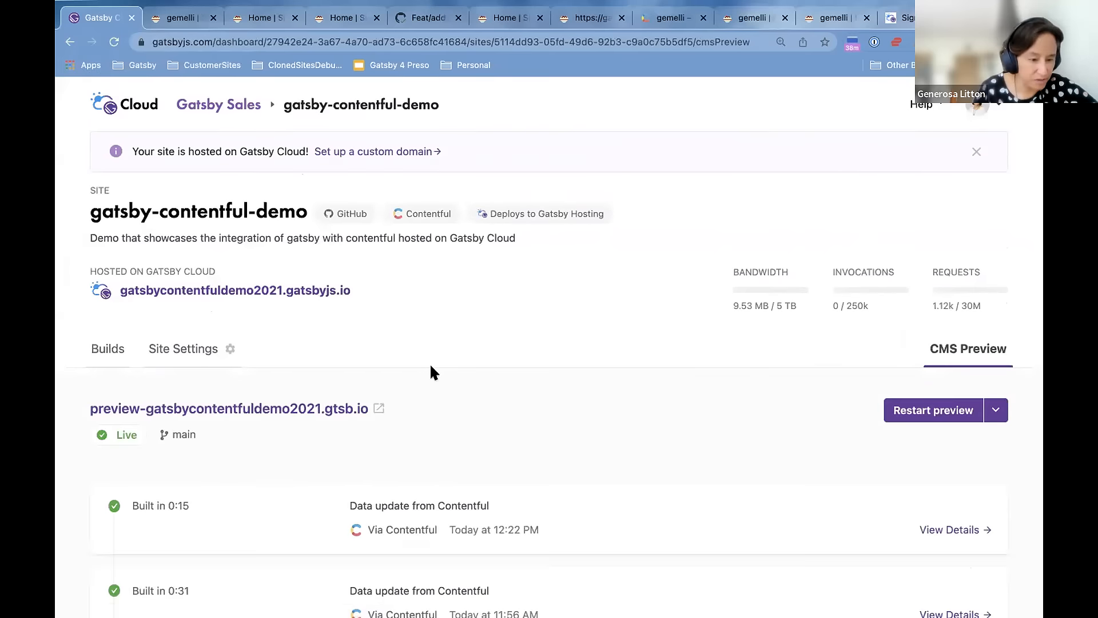
scroll(432, 372, down, 2)
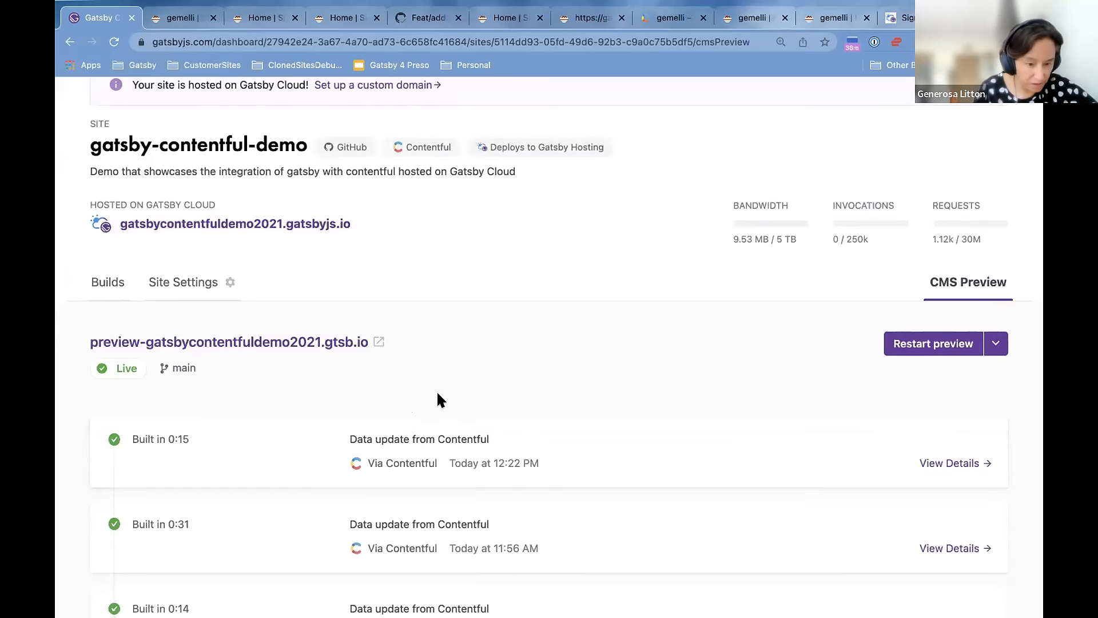
scroll(524, 401, up, 1)
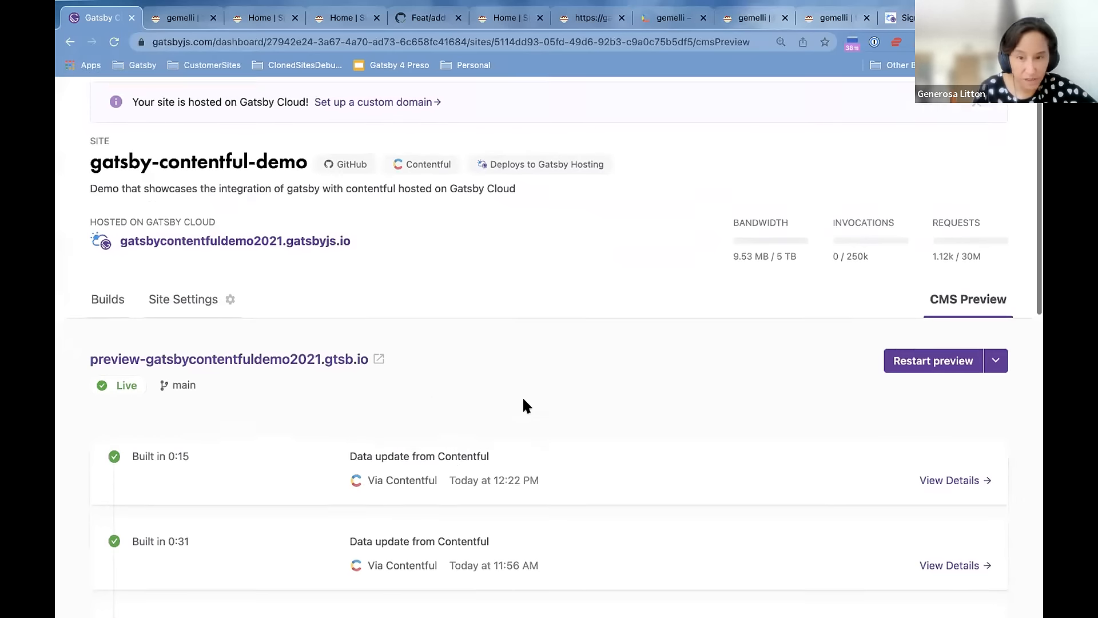
scroll(523, 396, up, 2)
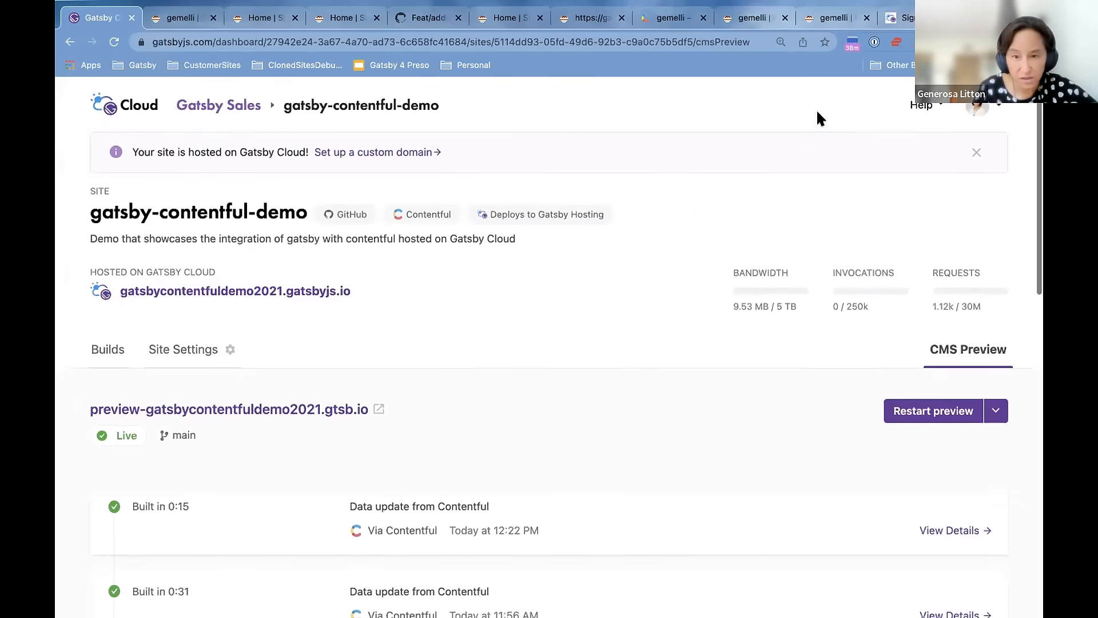
Load the newly available preview on the Gemelli preview page and copy its preview link
click(838, 15)
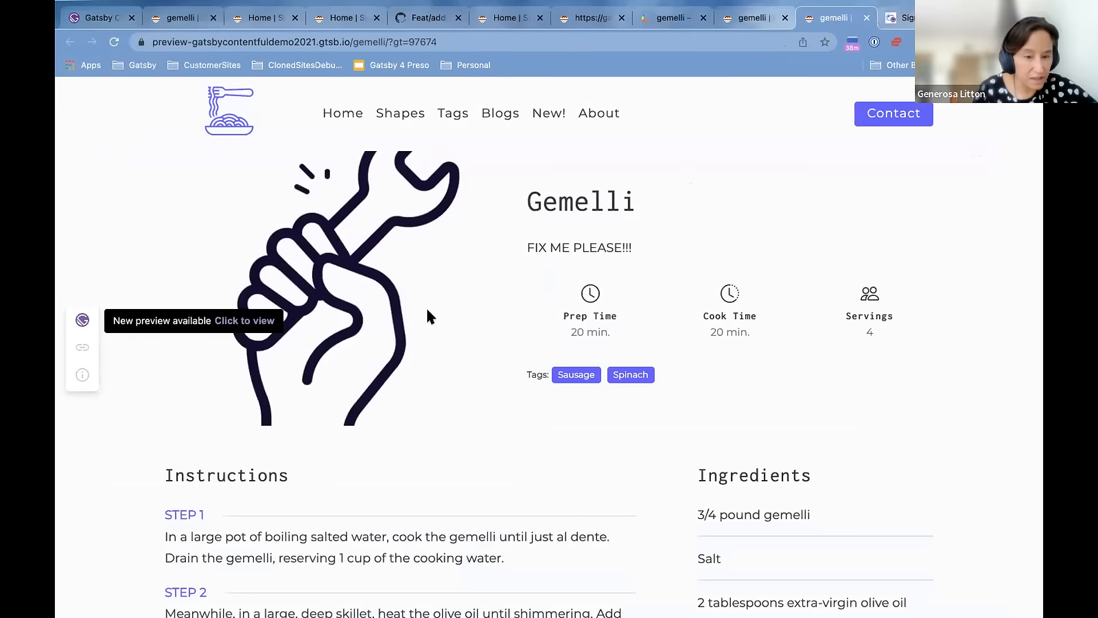
click(224, 327)
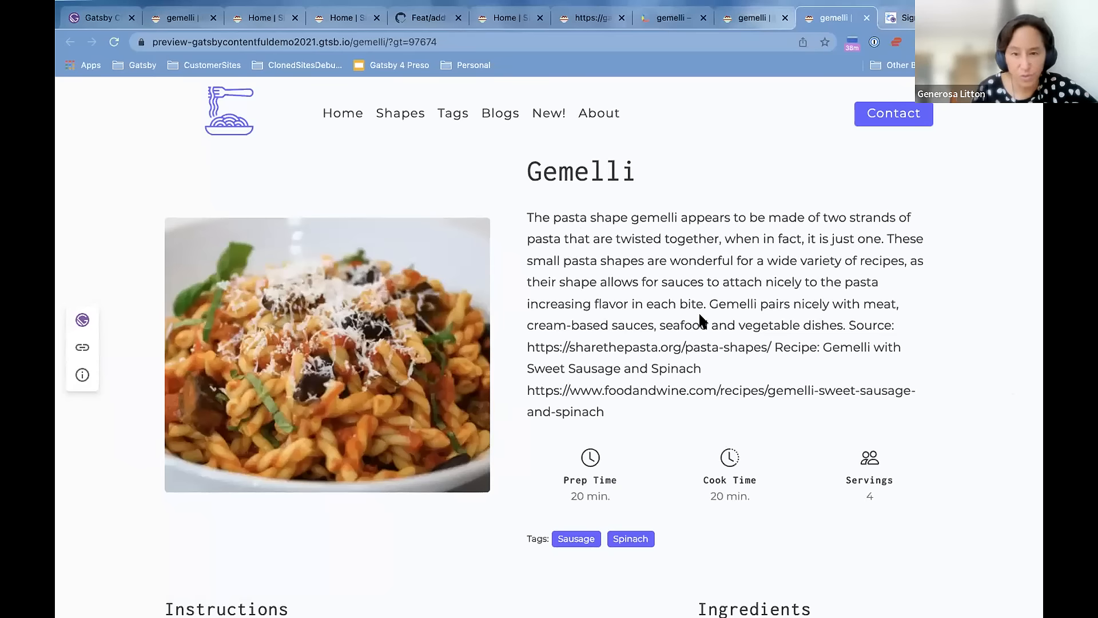
click(753, 12)
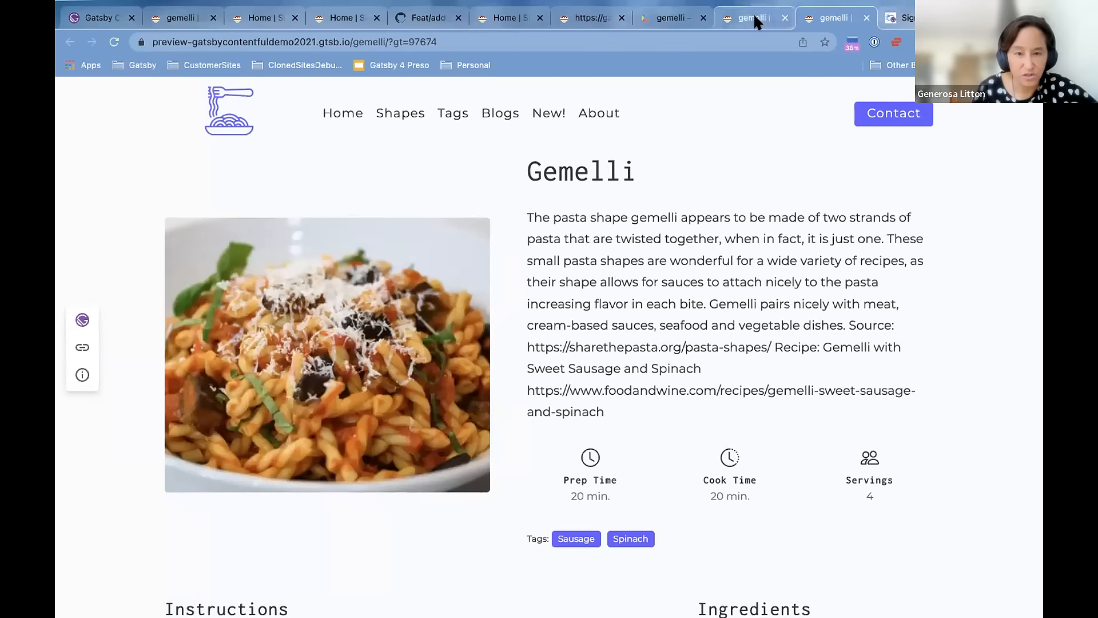
click(827, 13)
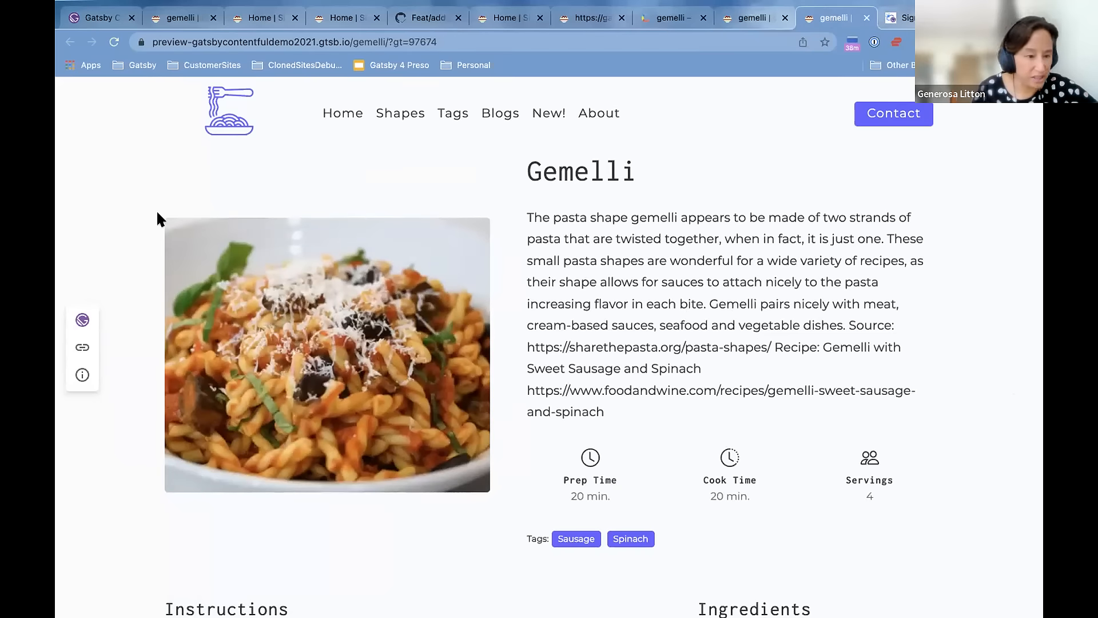
click(82, 349)
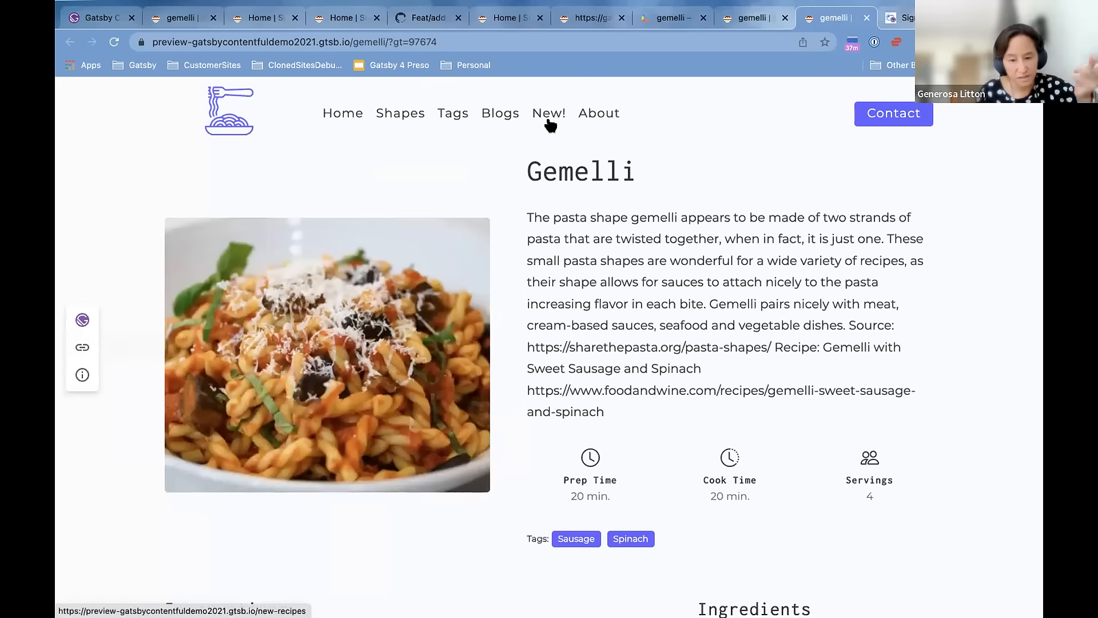
Return to the gemelli entry in Contentful and publish its changes
click(654, 17)
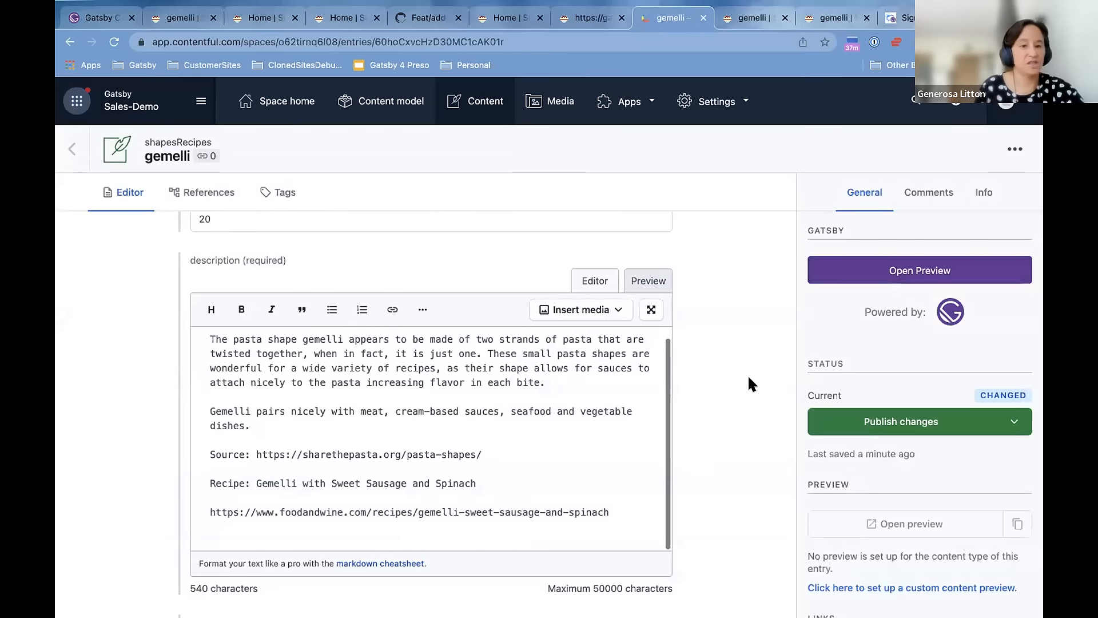
click(895, 423)
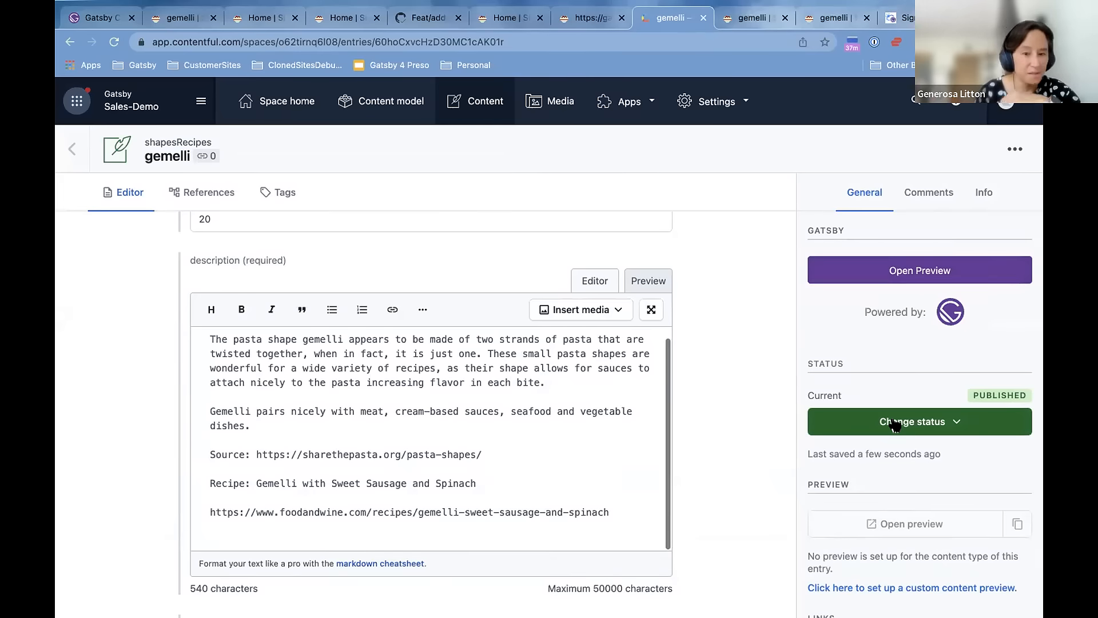
Switch to the gatsby-contentful-demo builds in Gatsby Cloud and check the production build triggered by the Contentful update
key(super+1)
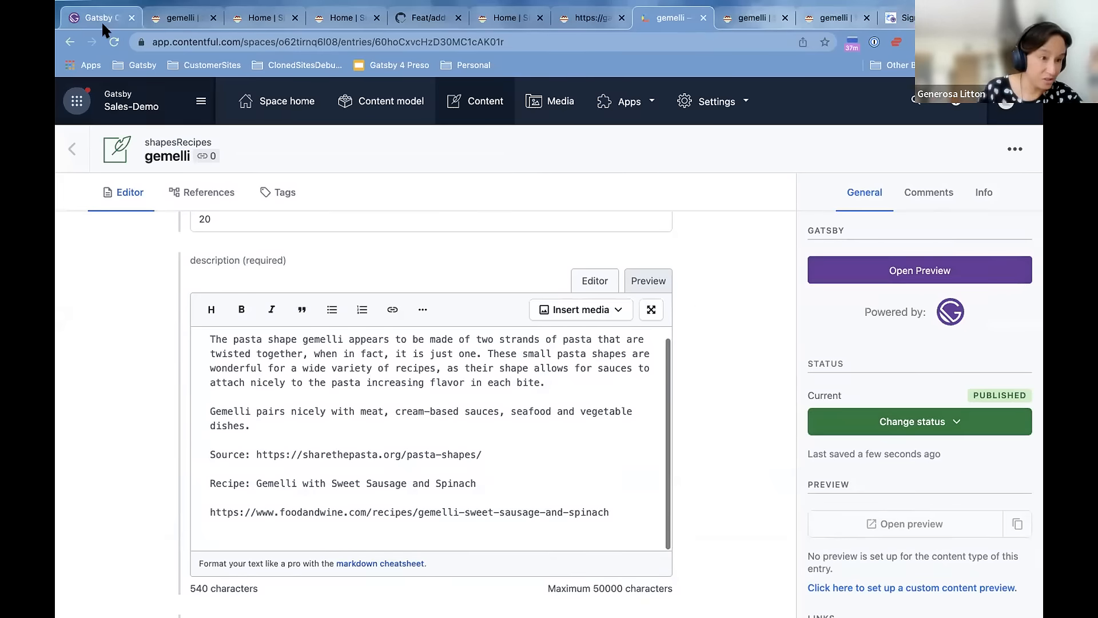
click(110, 350)
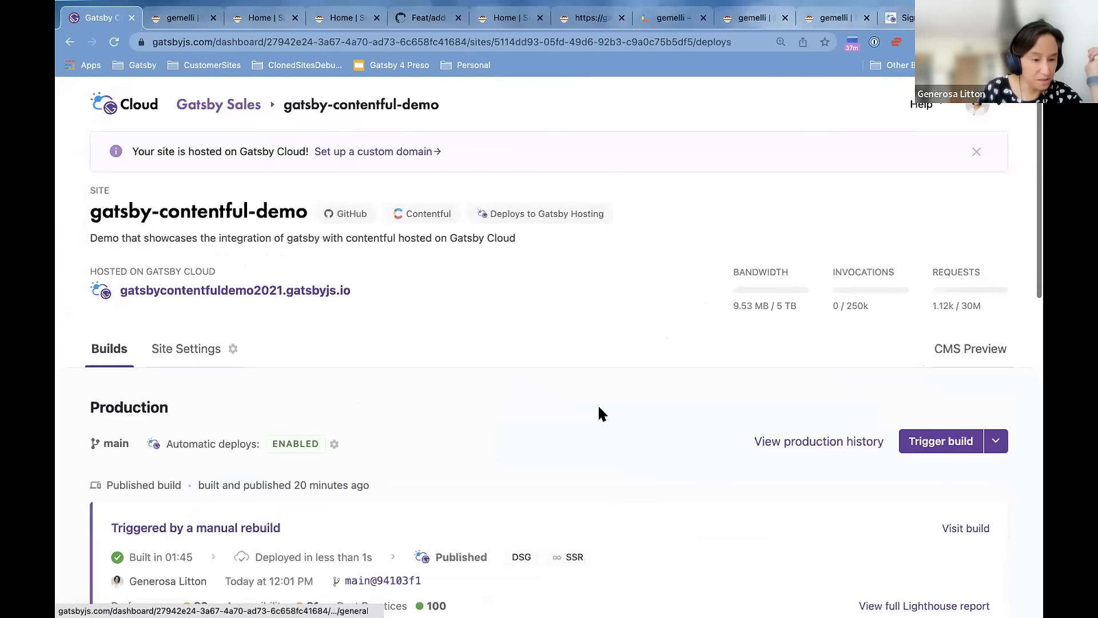
scroll(599, 404, down, 3)
scroll(599, 404, down, 2)
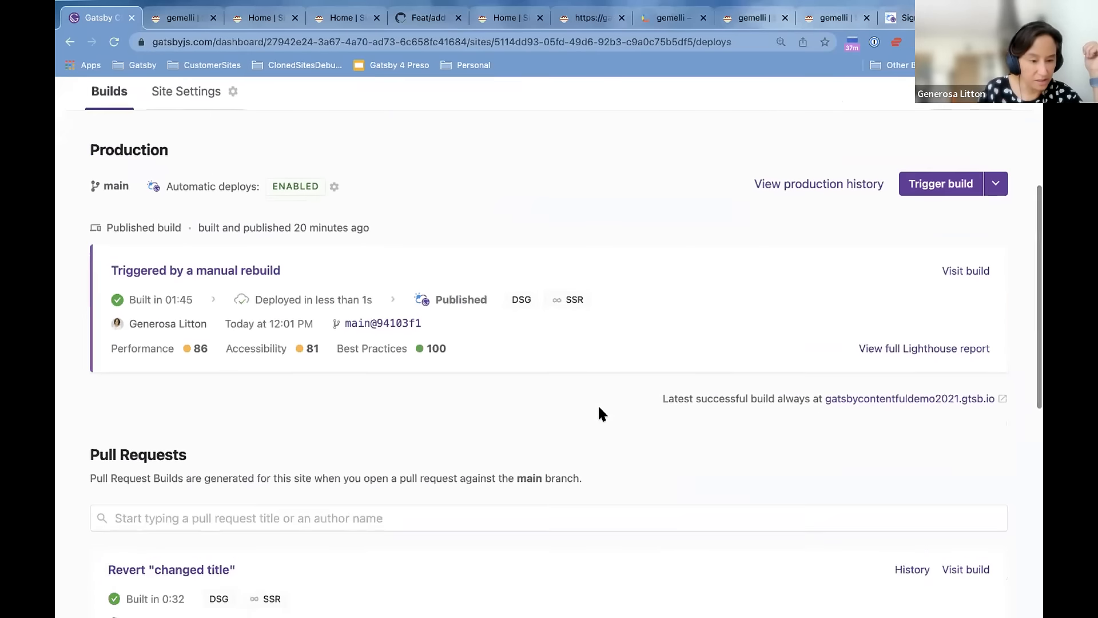
click(109, 40)
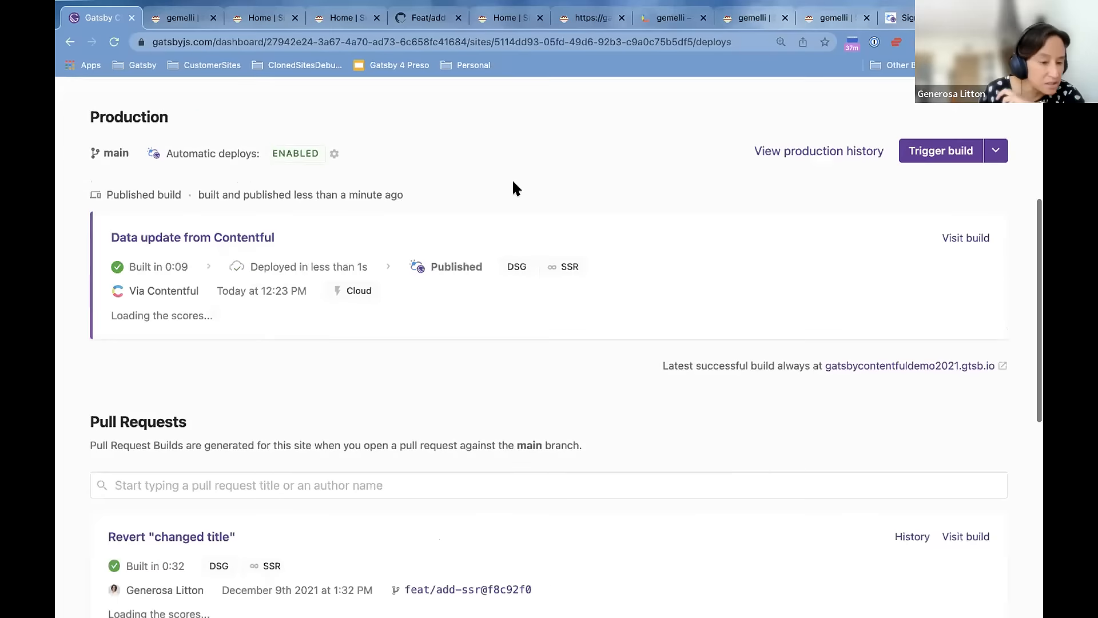
scroll(335, 401, up, 3)
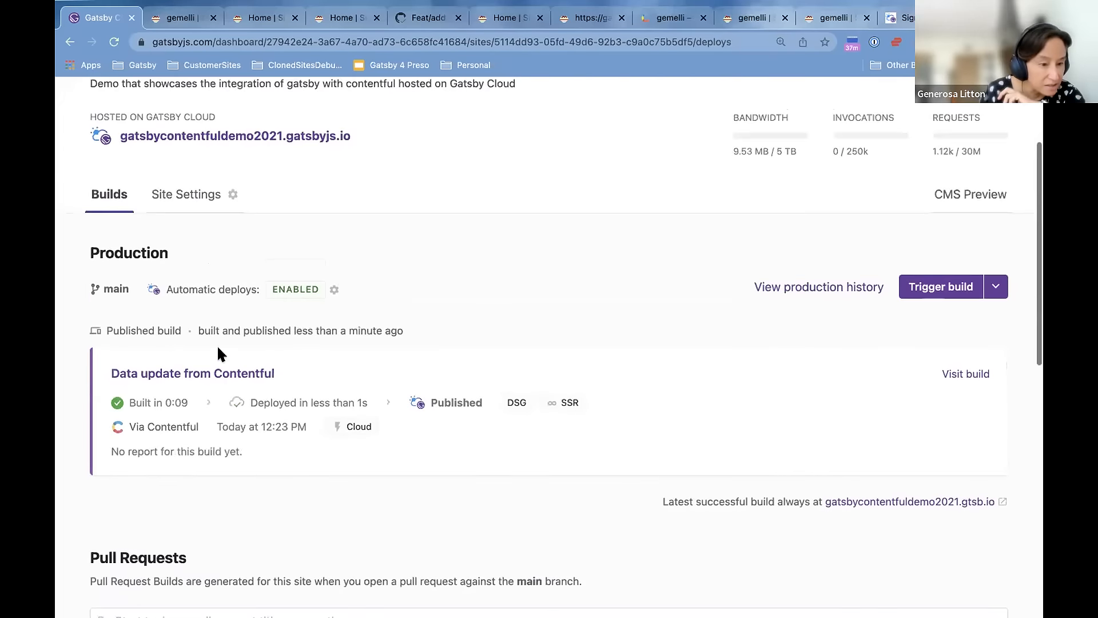
scroll(465, 347, up, 1)
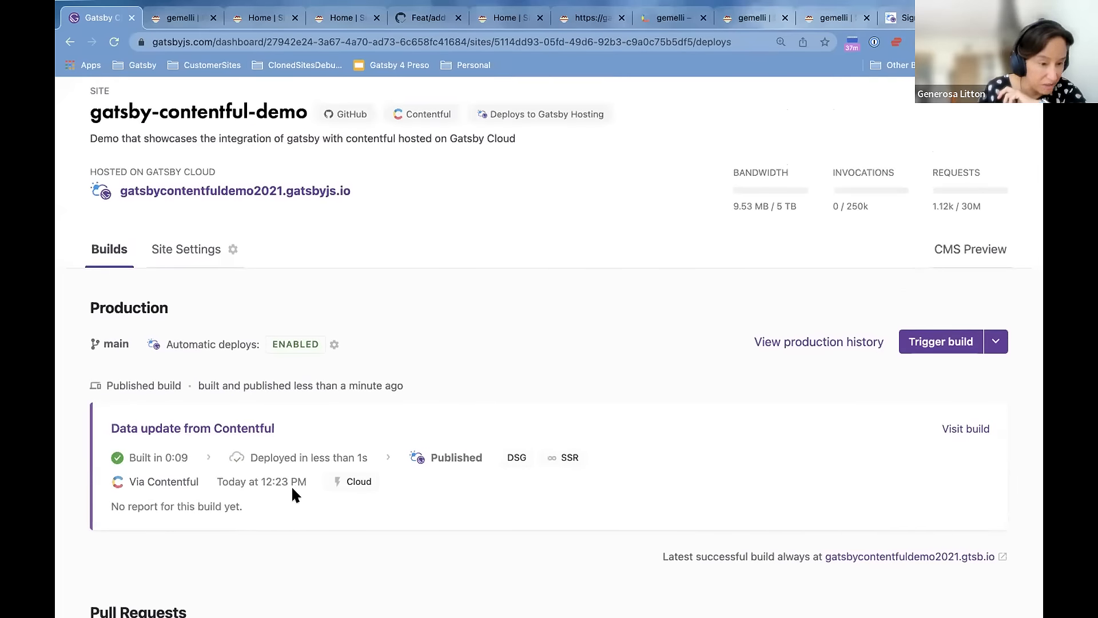
Open the live site gatsbycontentfuldemo2021.gatsbyjs.io and view its Gemelli recipe page
click(246, 194)
scroll(492, 389, down, 4)
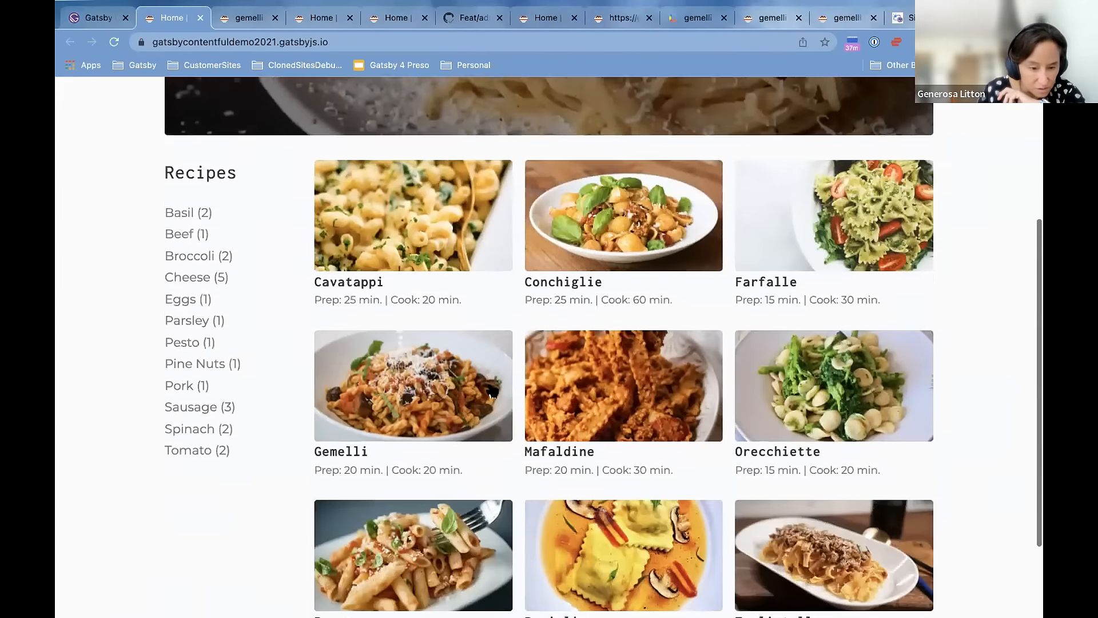
scroll(492, 391, down, 1)
click(492, 390)
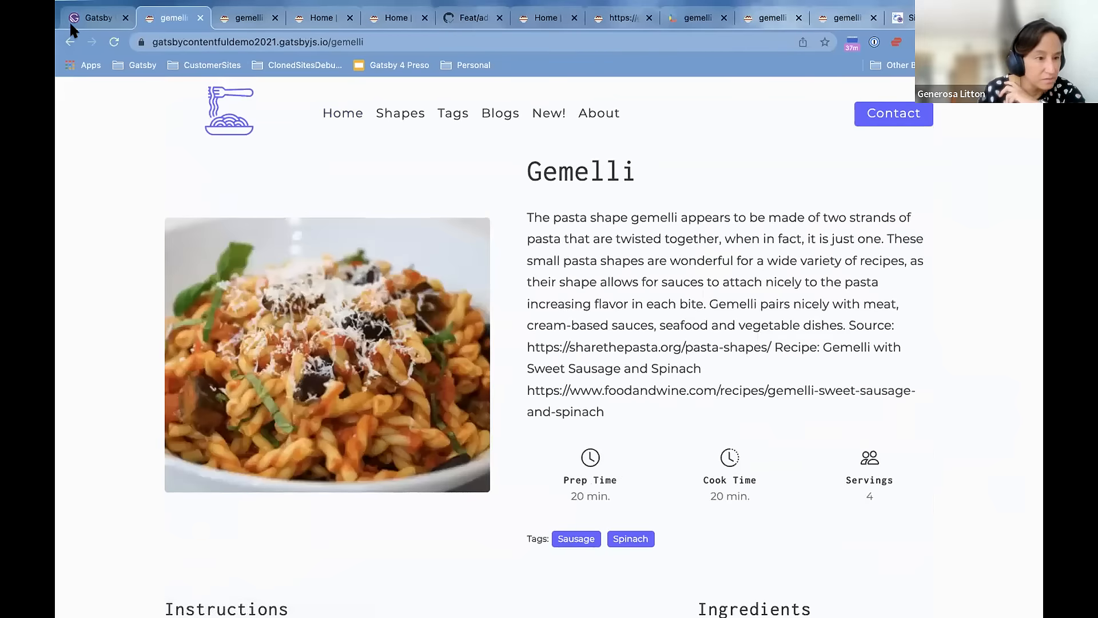
Return to Gatsby Cloud and review the details and logs of the production build "Data update from Contentful"
click(92, 12)
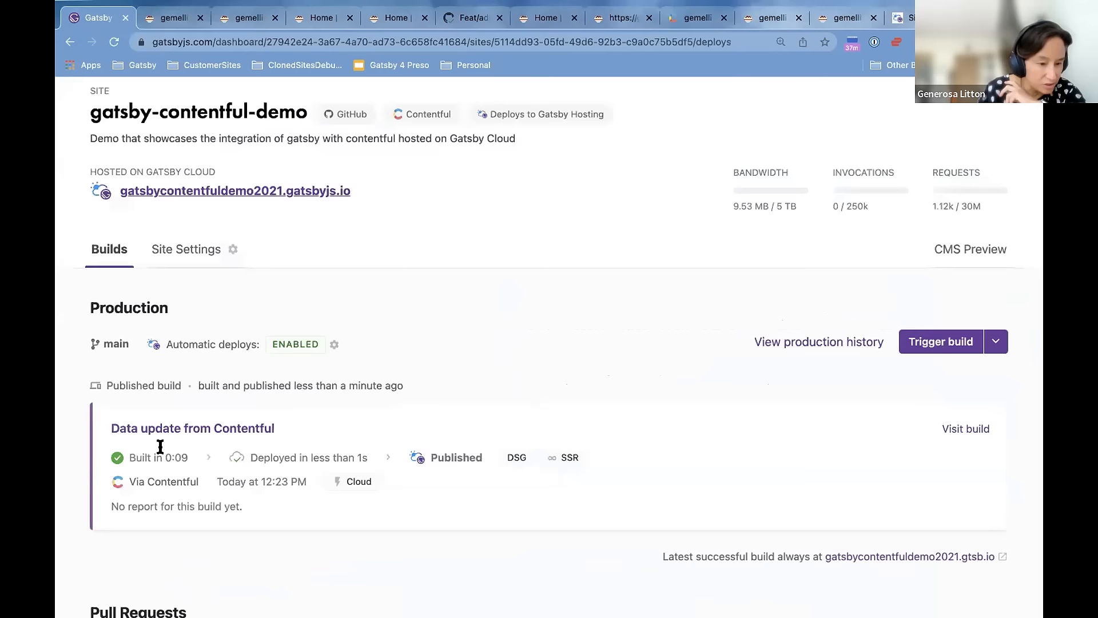
scroll(433, 400, up, 1)
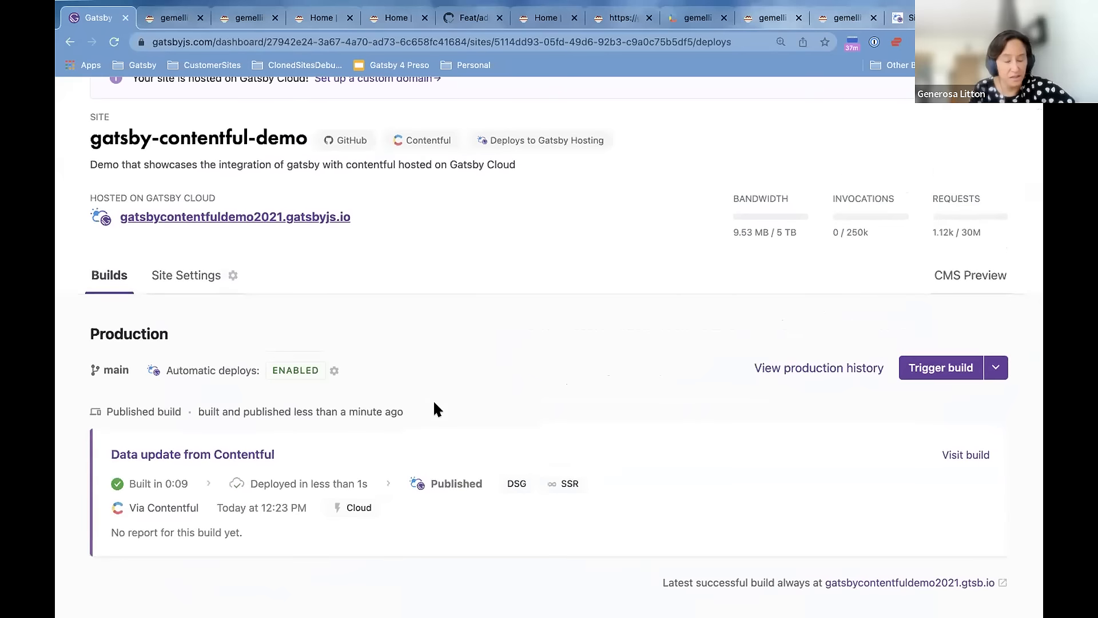
scroll(434, 408, down, 1)
click(197, 420)
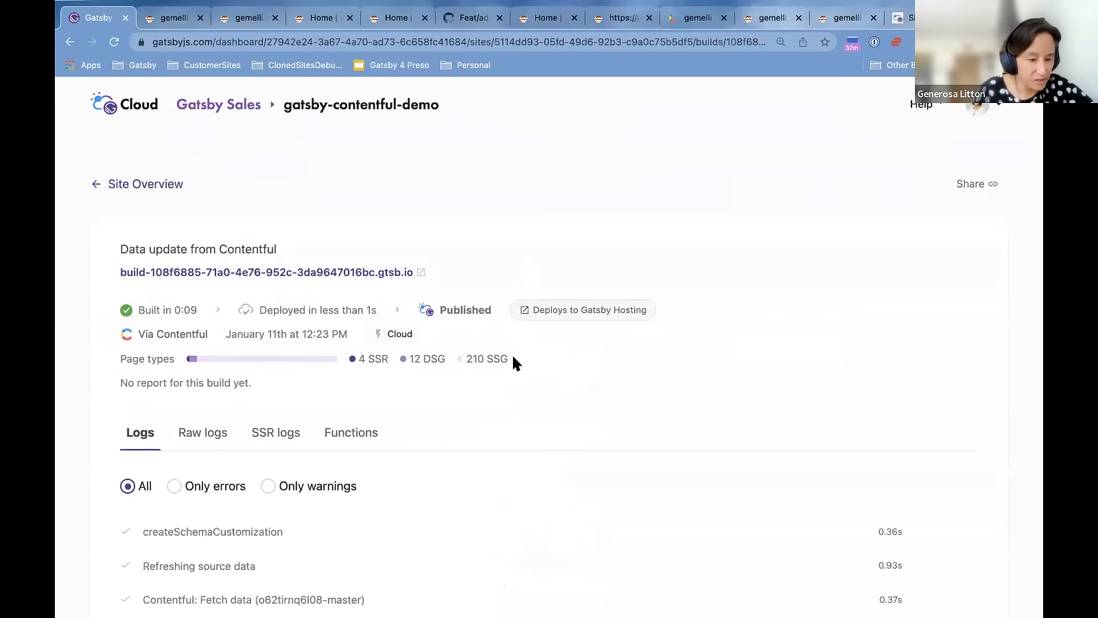
scroll(513, 382, down, 2)
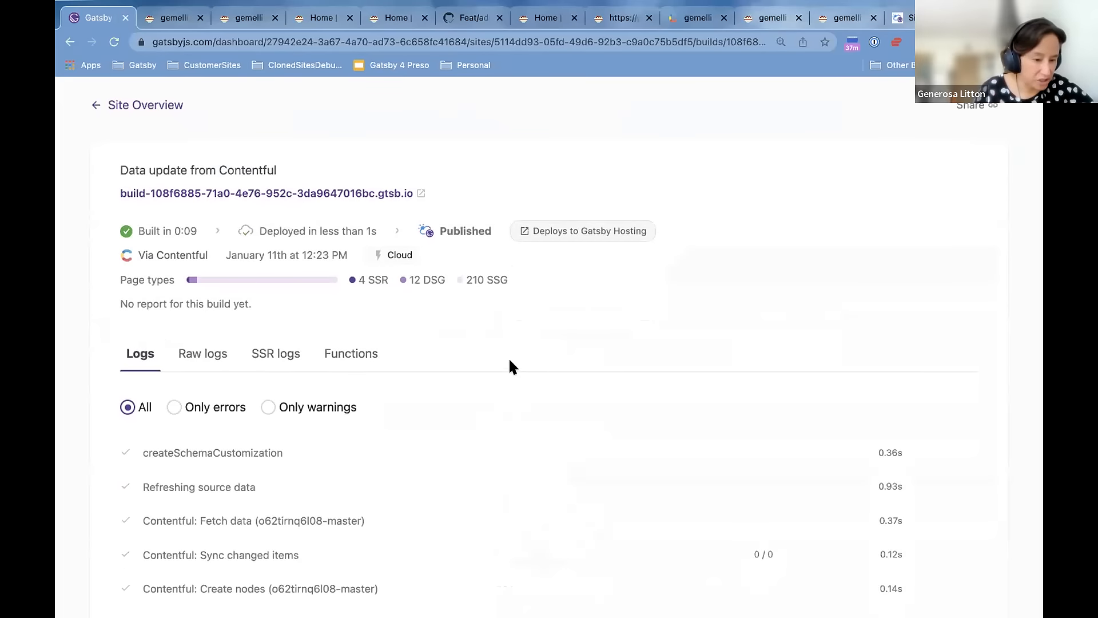
scroll(509, 366, down, 2)
Show the build's raw logs and highlight the line about new/updated Contentful entries
click(196, 278)
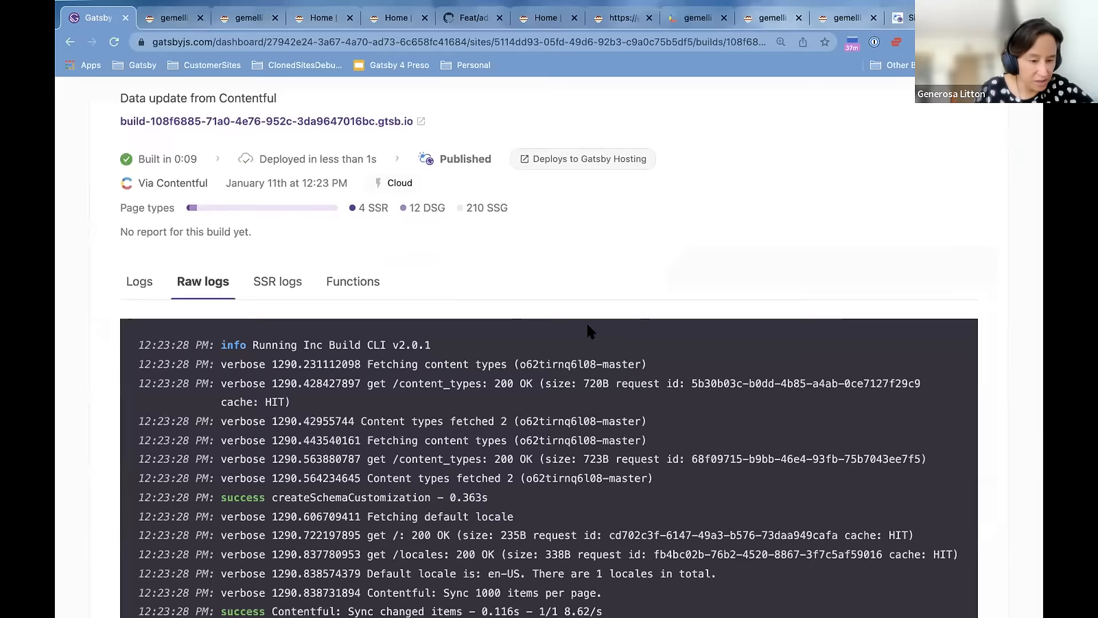
scroll(591, 330, down, 5)
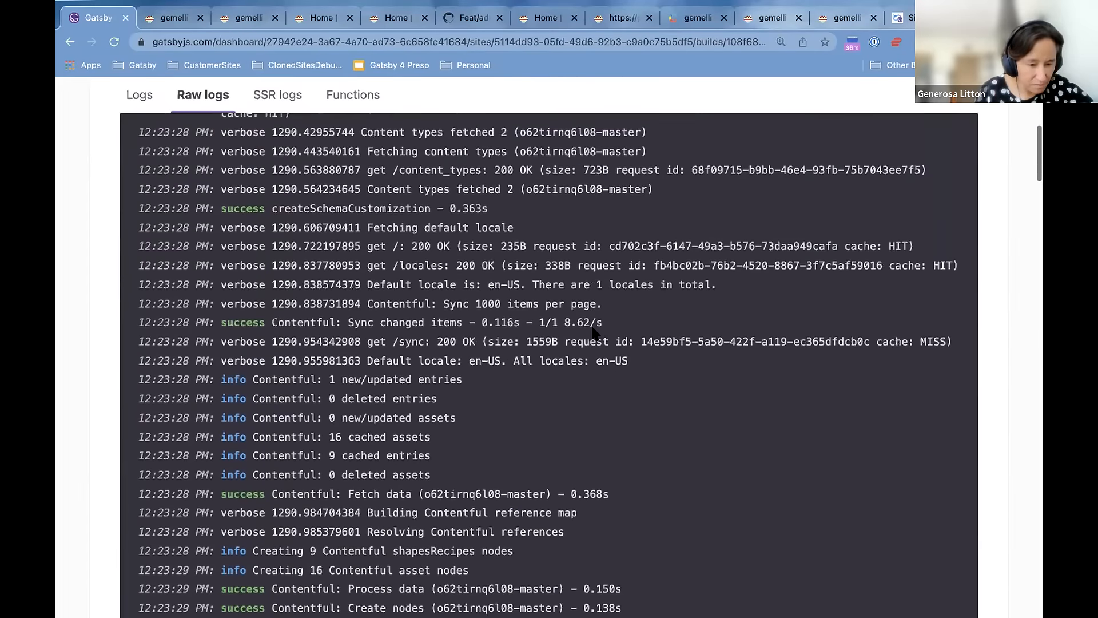
scroll(592, 332, down, 1)
drag(463, 336, 204, 329)
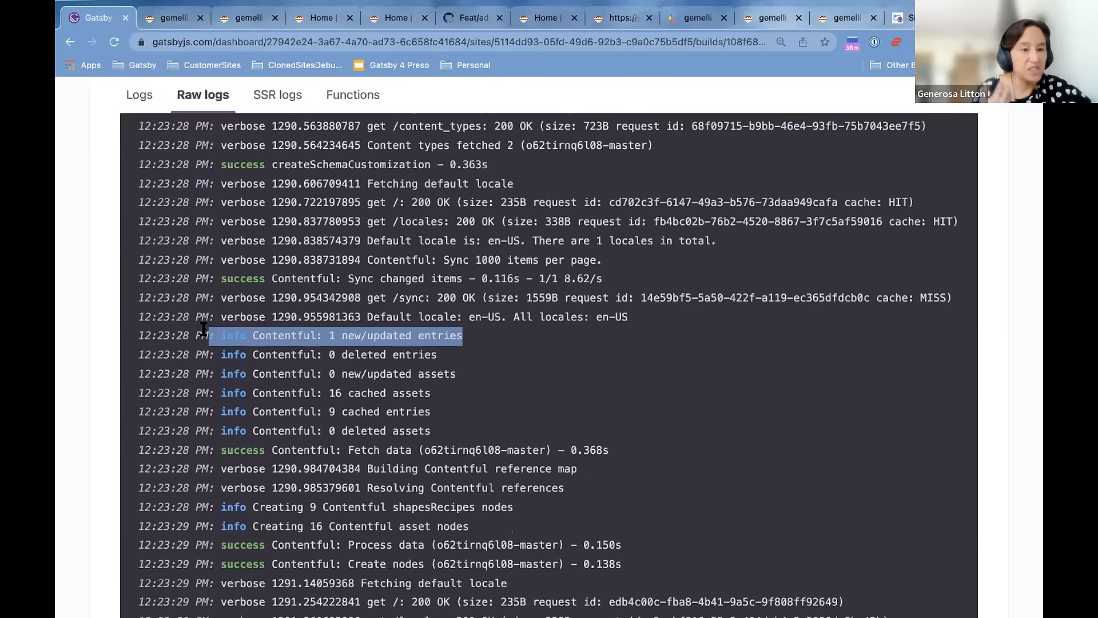
Switch from the raw logs back to the build's standard logs, and return to the site overview
click(139, 95)
scroll(510, 449, up, 4)
scroll(511, 446, up, 5)
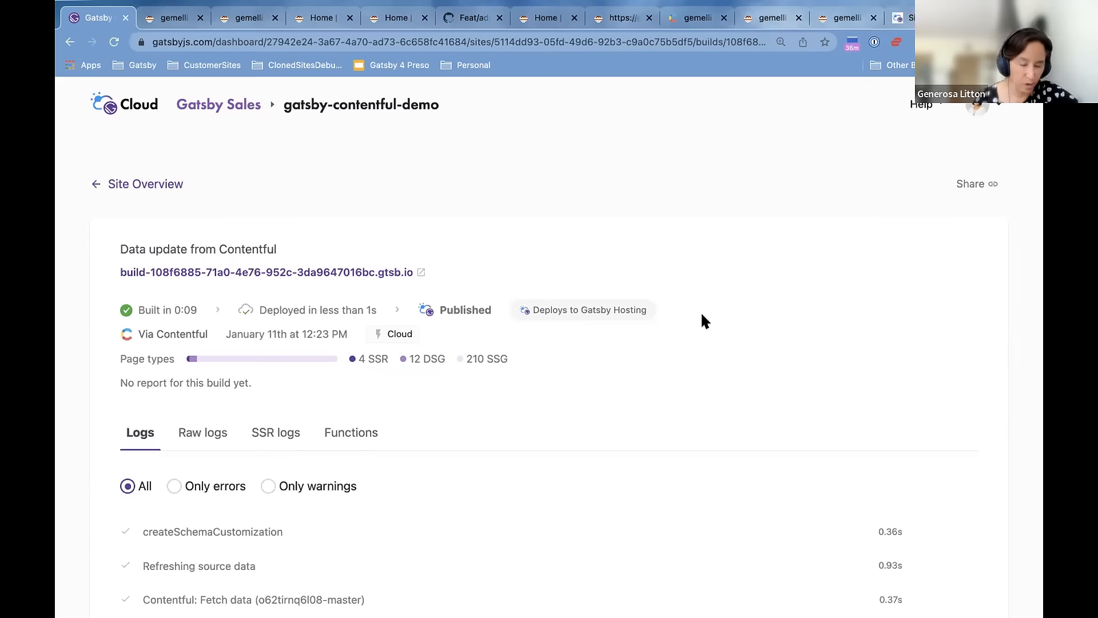
click(153, 183)
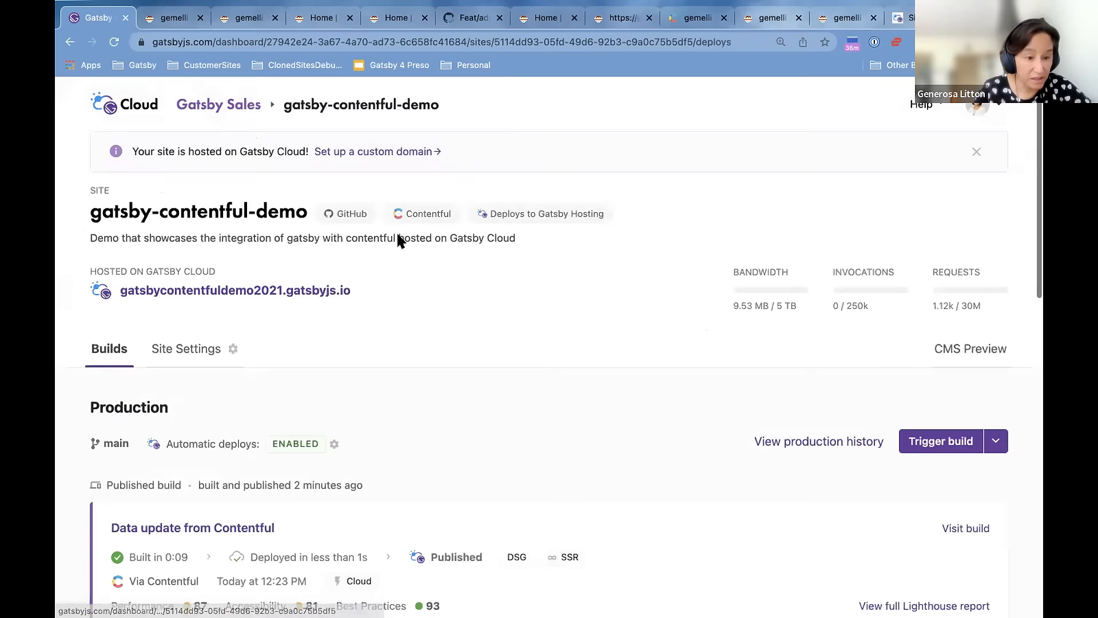